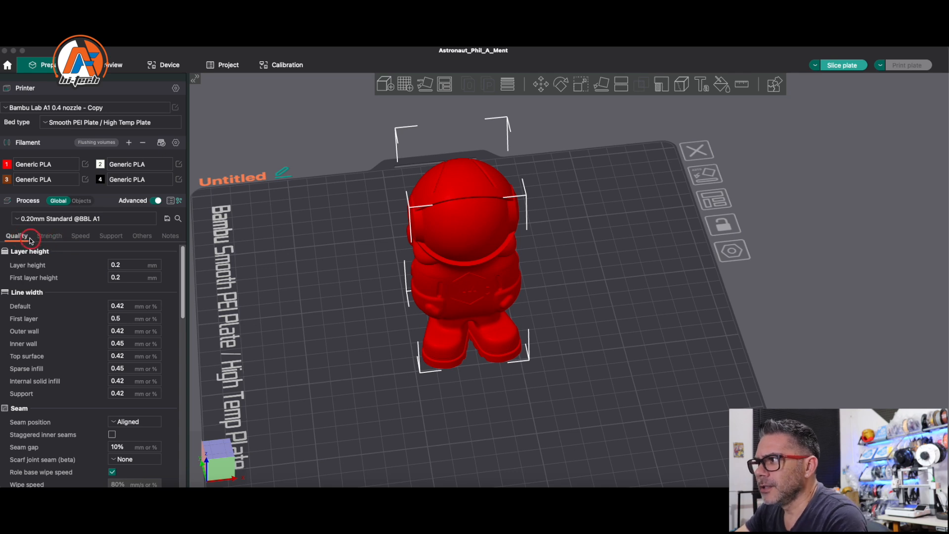
# Bring up the Strength process settings and slice the astronaut plate.
pyautogui.click(50, 237)
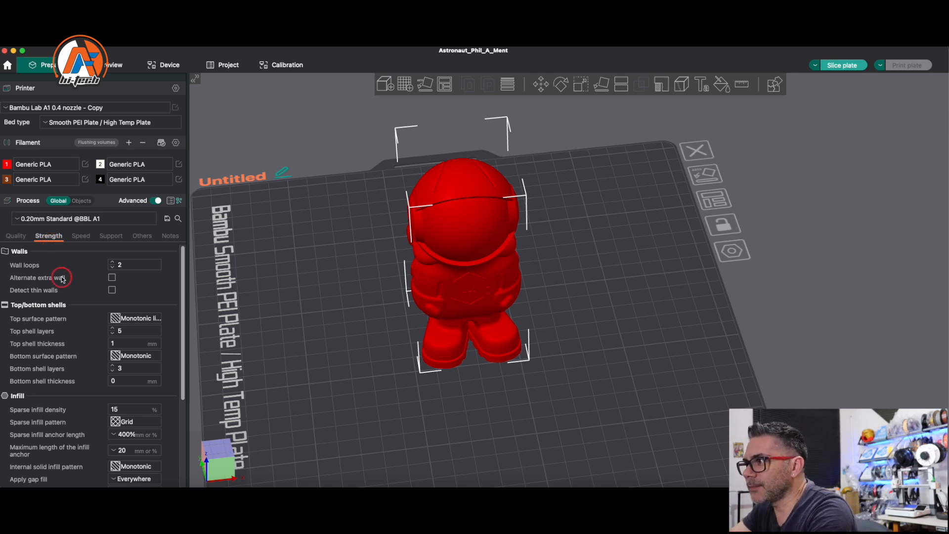
pyautogui.moveTo(62, 279)
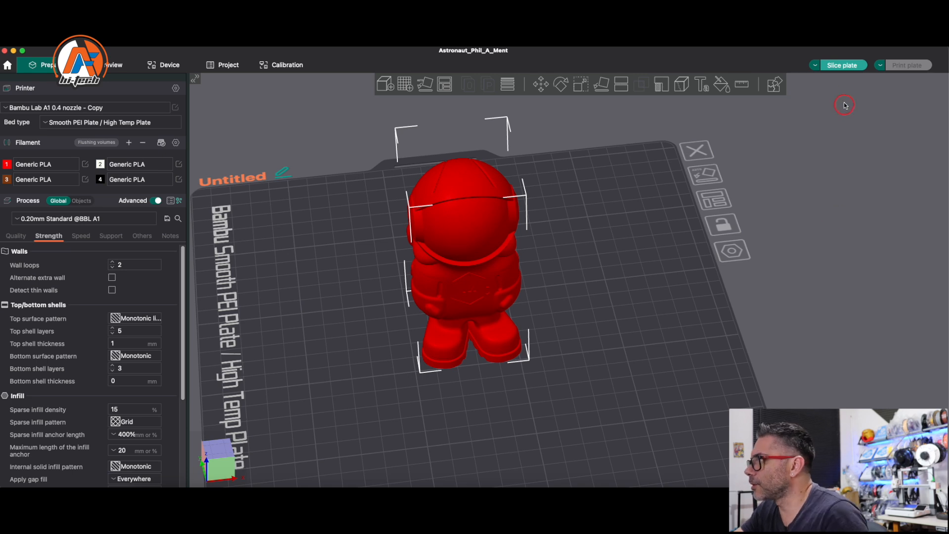
pyautogui.click(840, 66)
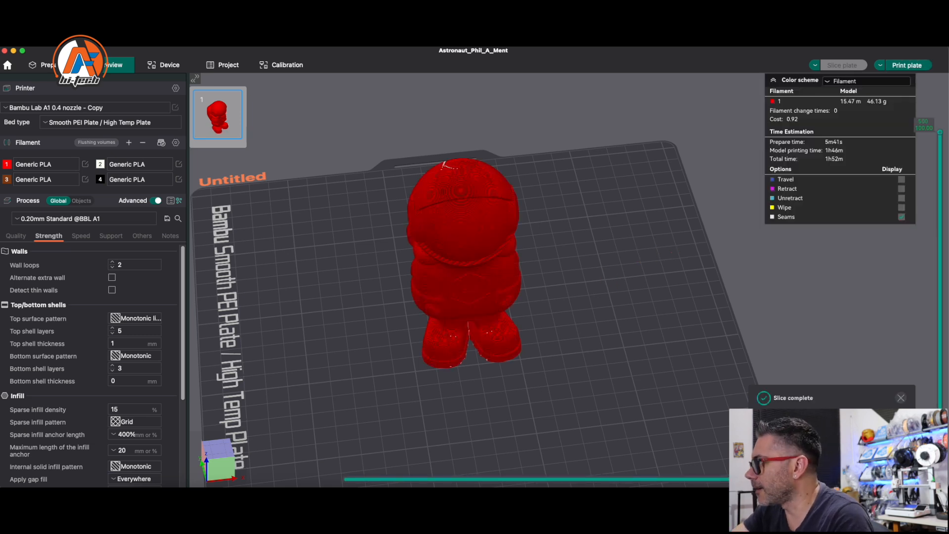
# Colour the sliced preview by Line Type.
pyautogui.click(846, 83)
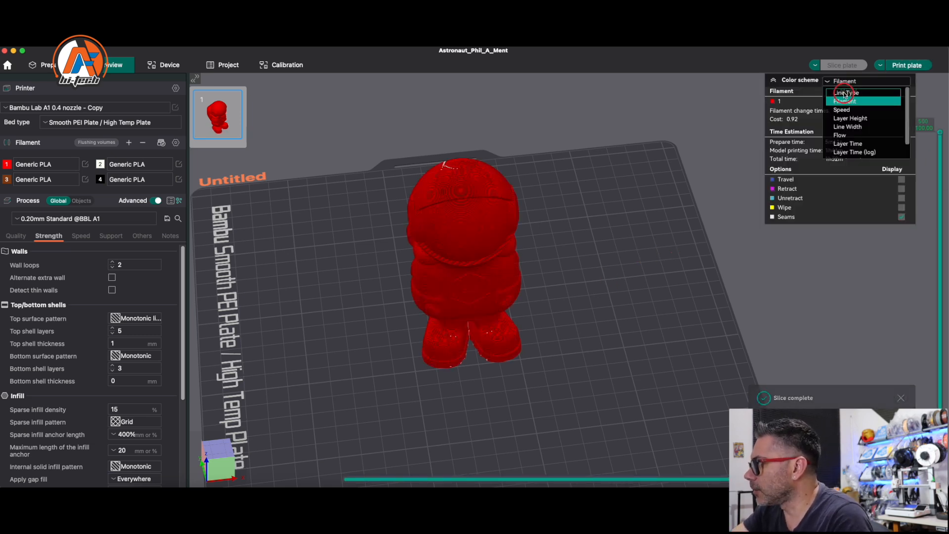
pyautogui.click(847, 92)
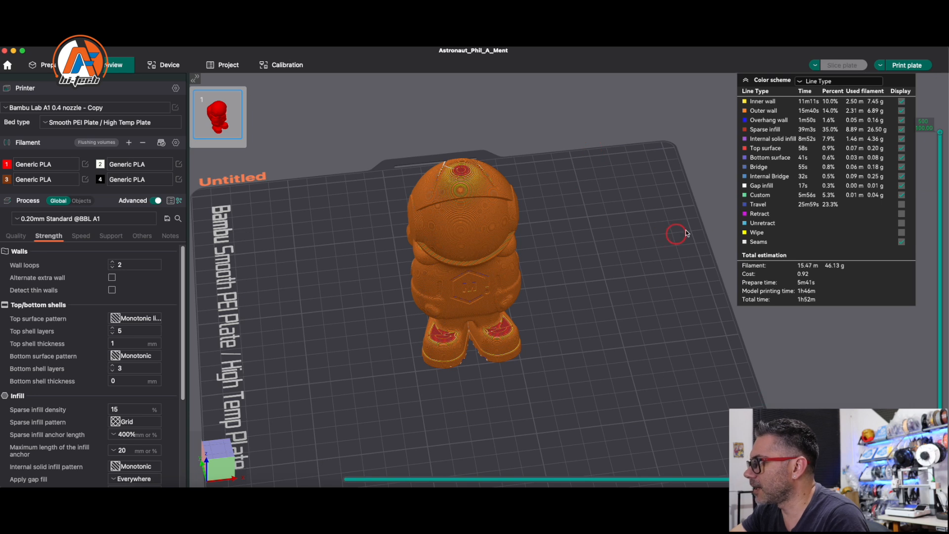
pyautogui.click(810, 82)
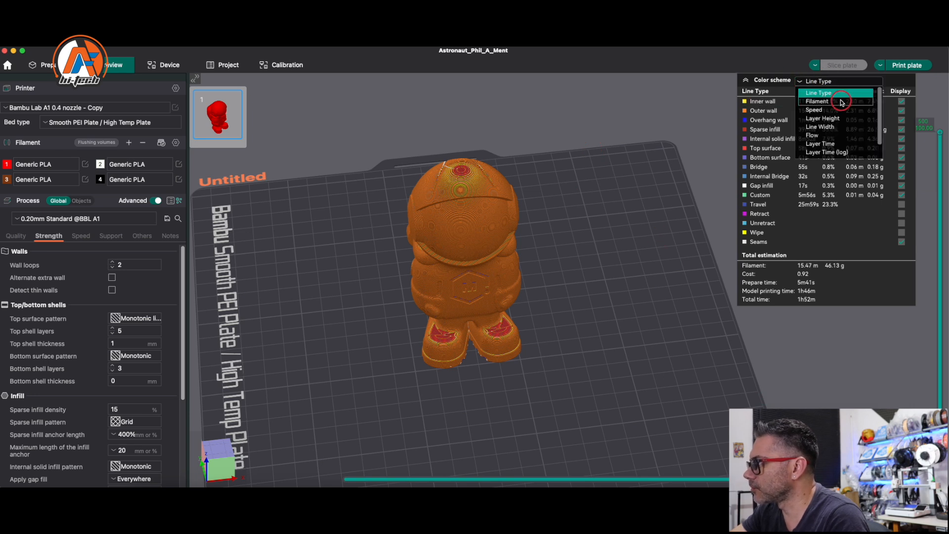
pyautogui.click(807, 82)
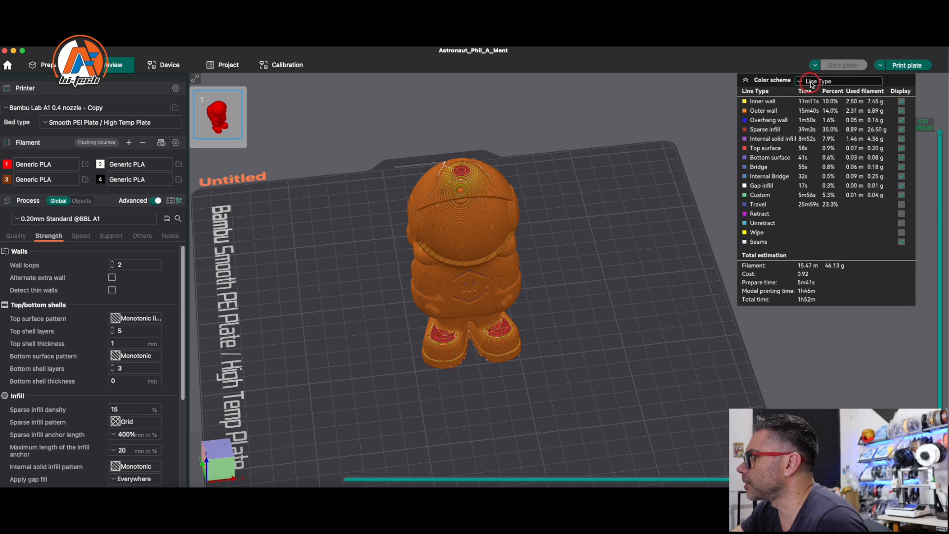
# Lower the preview to layer 343 and examine the walls and grid infill inside the astronaut's body.
pyautogui.click(941, 134)
pyautogui.moveTo(940, 134); pyautogui.dragTo(939, 224)
pyautogui.scroll(5, 604, 257)
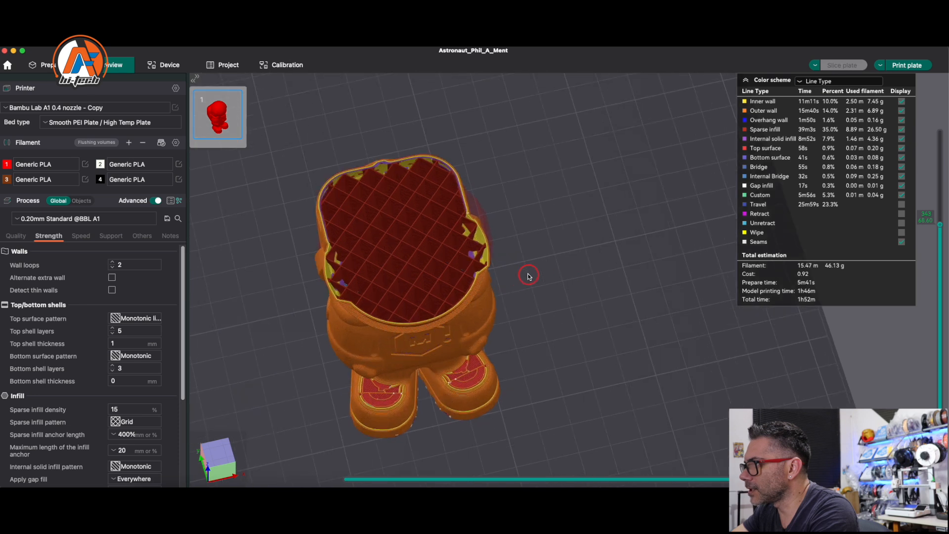
pyautogui.scroll(7, 528, 275)
pyautogui.moveTo(460, 227); pyautogui.dragTo(796, 275, button='middle')
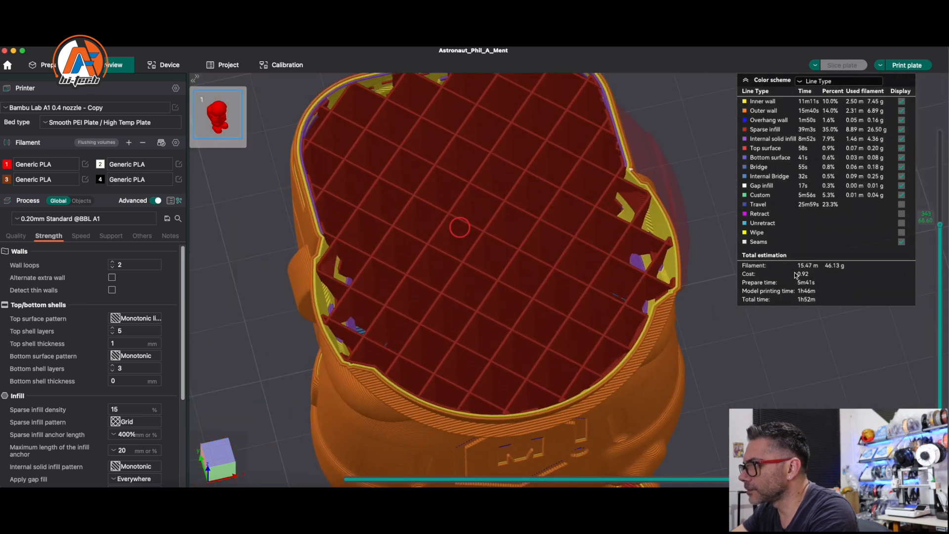
pyautogui.moveTo(470, 283); pyautogui.dragTo(476, 286)
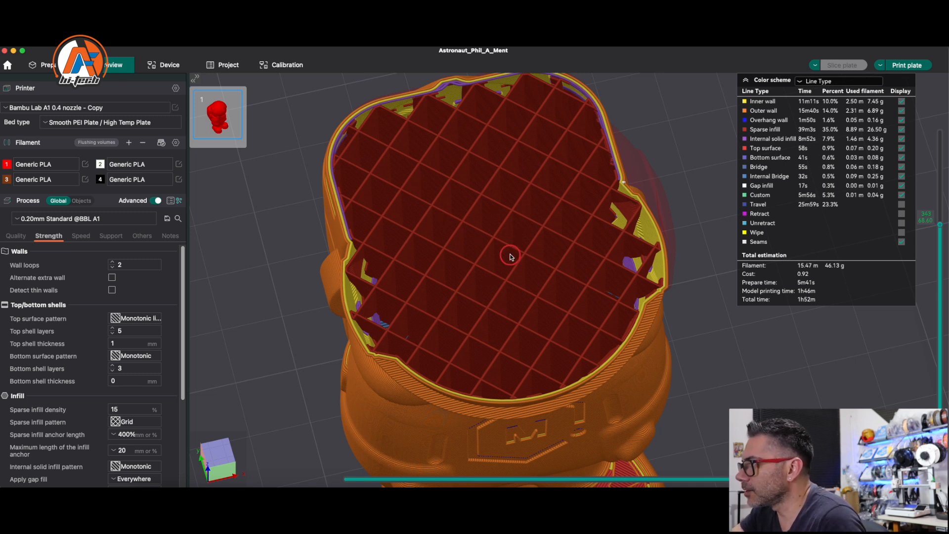
pyautogui.scroll(3, 340, 274)
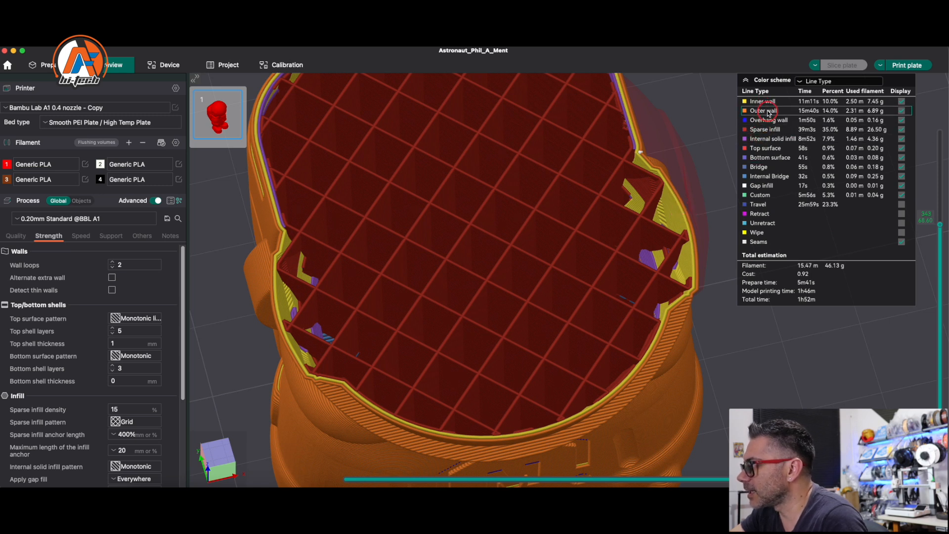
pyautogui.scroll(-3, 396, 302)
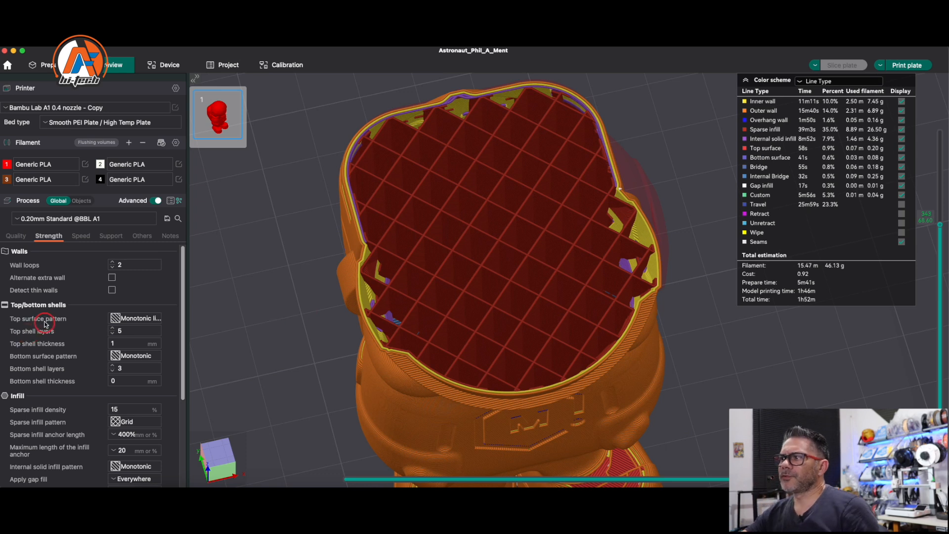
# Set the wall loops to 3, reslice the plate and inspect the wall lines up close.
pyautogui.moveTo(45, 324)
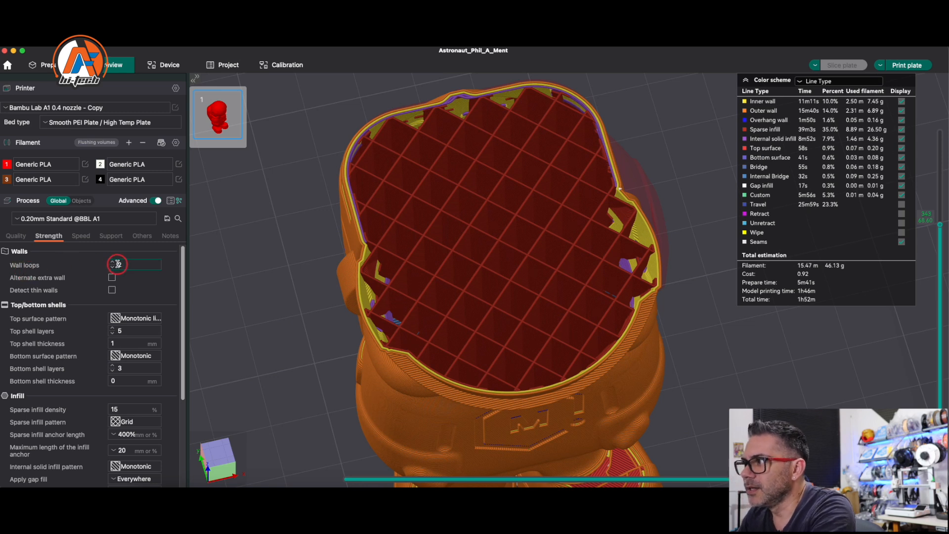
pyautogui.scroll(6, 348, 293)
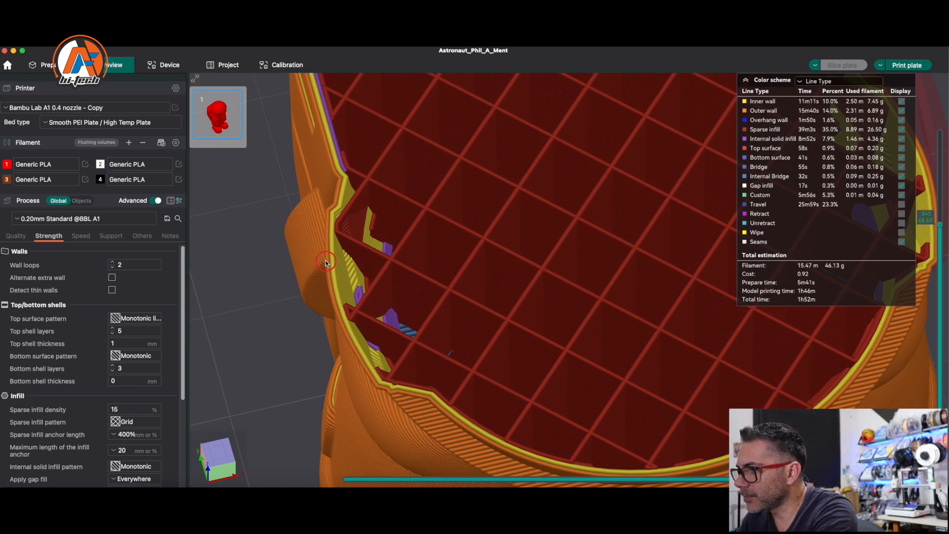
pyautogui.click(112, 261)
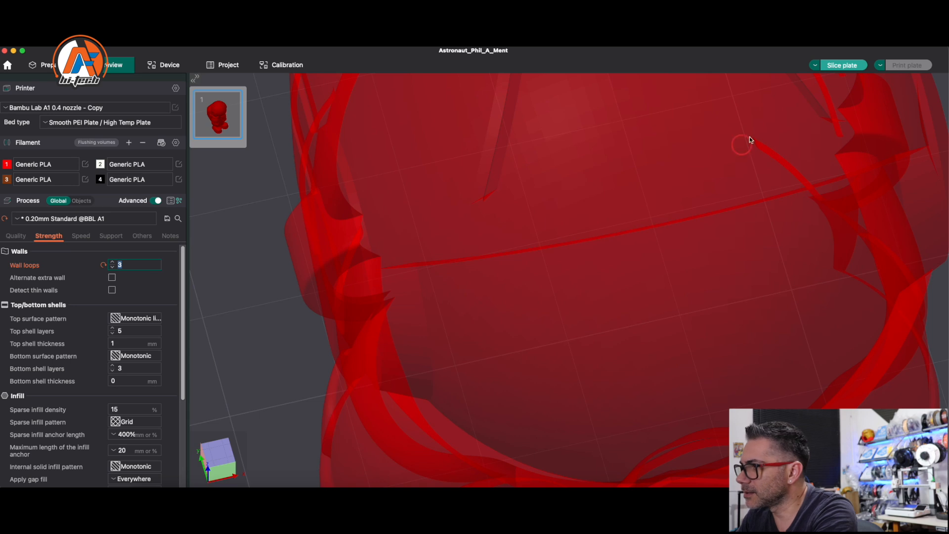
pyautogui.click(841, 65)
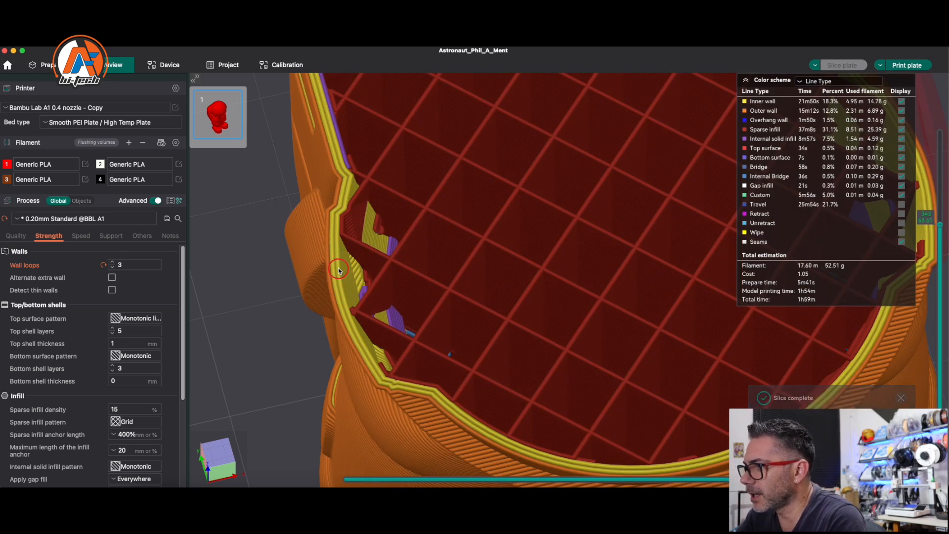
pyautogui.scroll(3, 338, 268)
pyautogui.scroll(-2, 259, 280)
pyautogui.scroll(2, 438, 295)
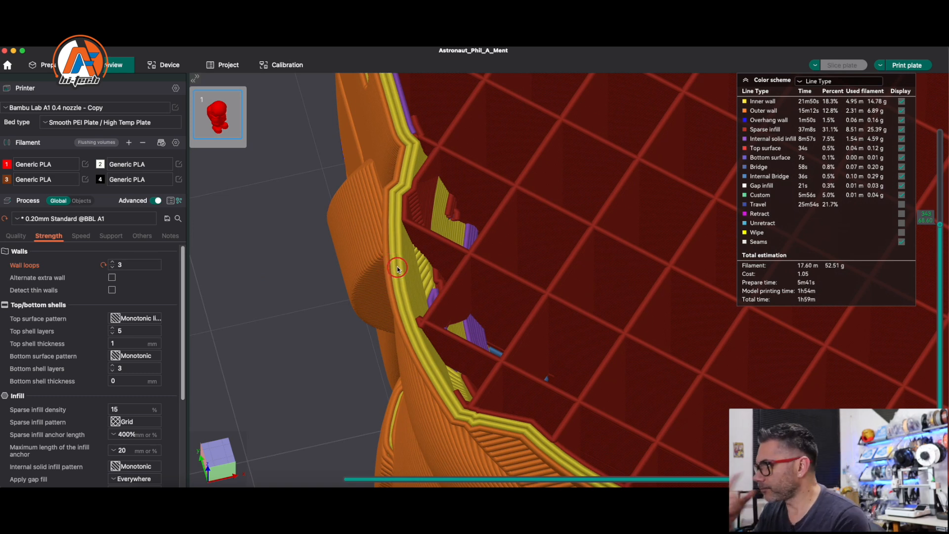
# Increase the wall loops to 4, reslice the plate and inspect the thicker wall.
pyautogui.click(113, 262)
pyautogui.click(842, 65)
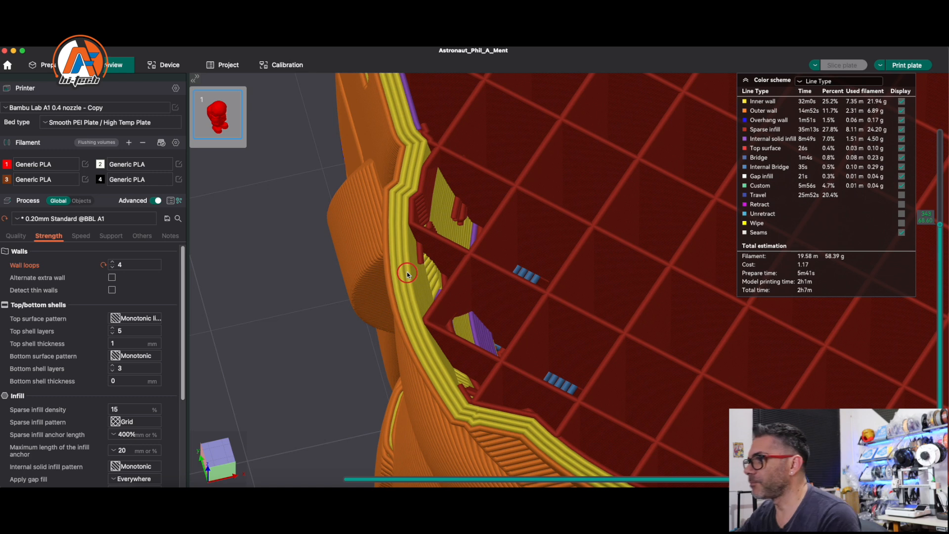
pyautogui.scroll(-2, 408, 271)
pyautogui.scroll(2, 418, 278)
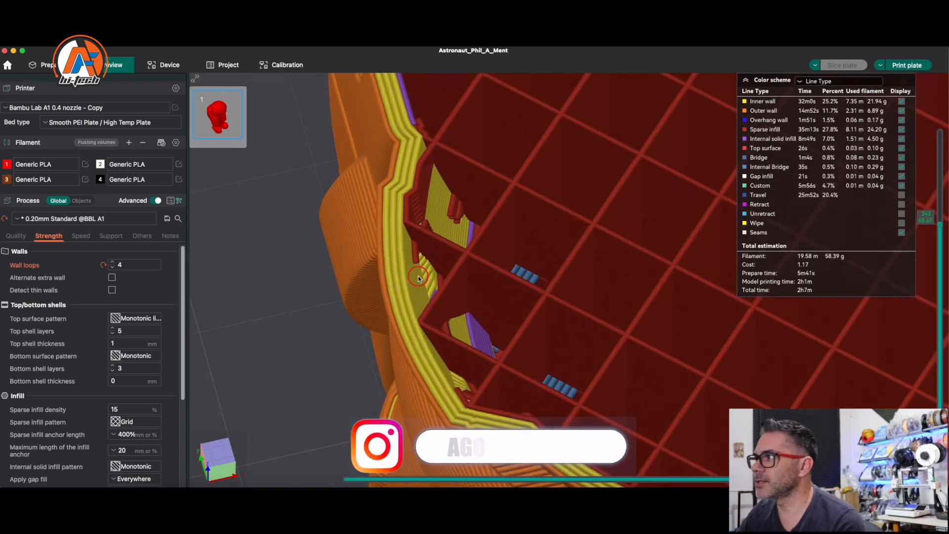
pyautogui.moveTo(420, 280); pyautogui.dragTo(384, 254)
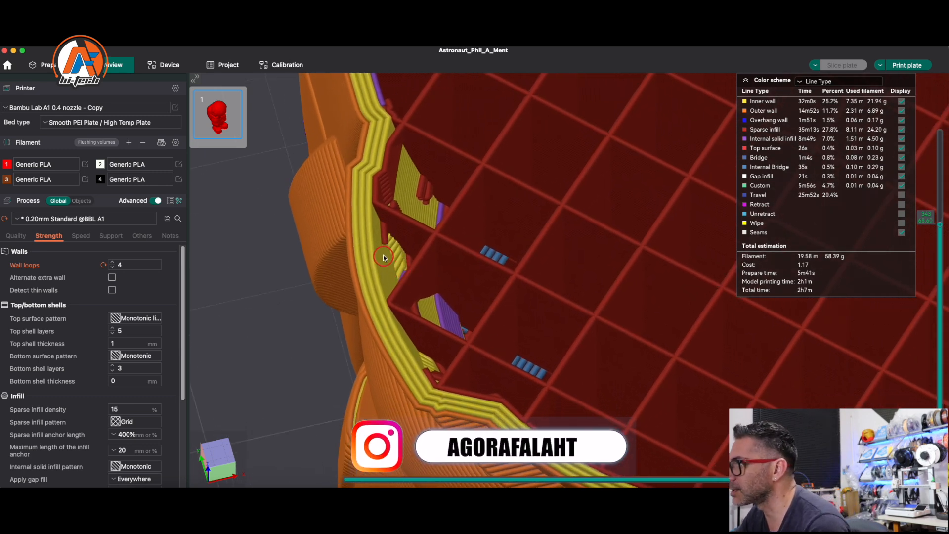
# Reset the wall loops to the preset's default value and reslice the plate.
pyautogui.click(126, 266)
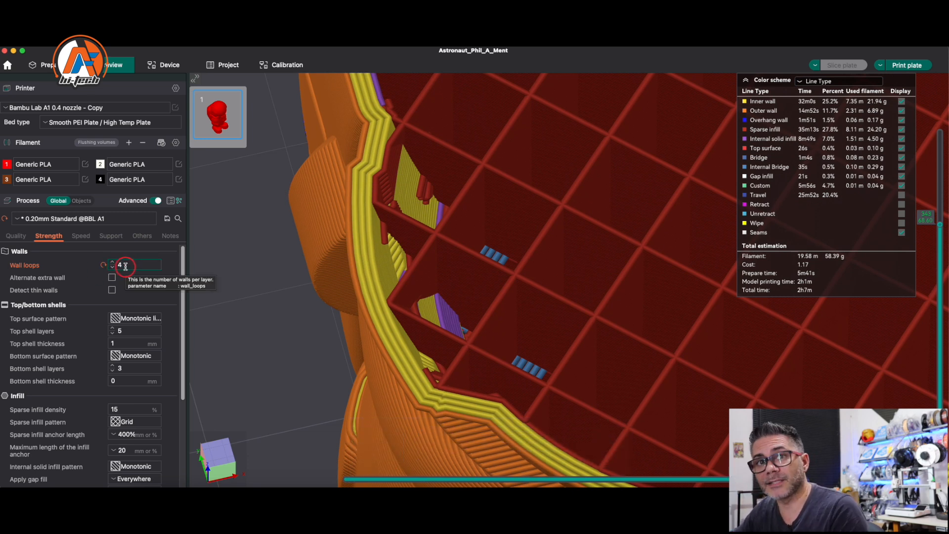
pyautogui.click(103, 266)
pyautogui.click(843, 66)
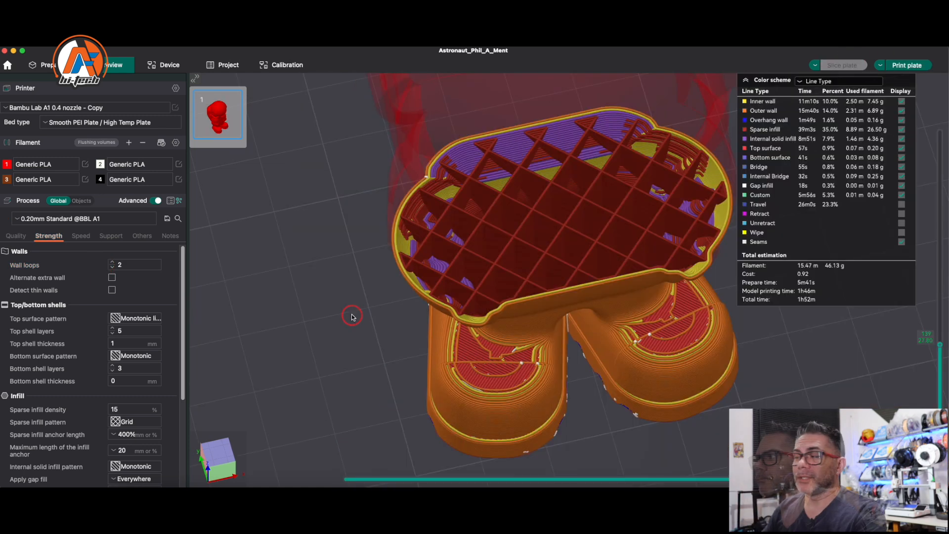
# Lower the layer preview to the boot soles and examine their bottom surface alongside the top/bottom shell settings.
pyautogui.scroll(5, 354, 289)
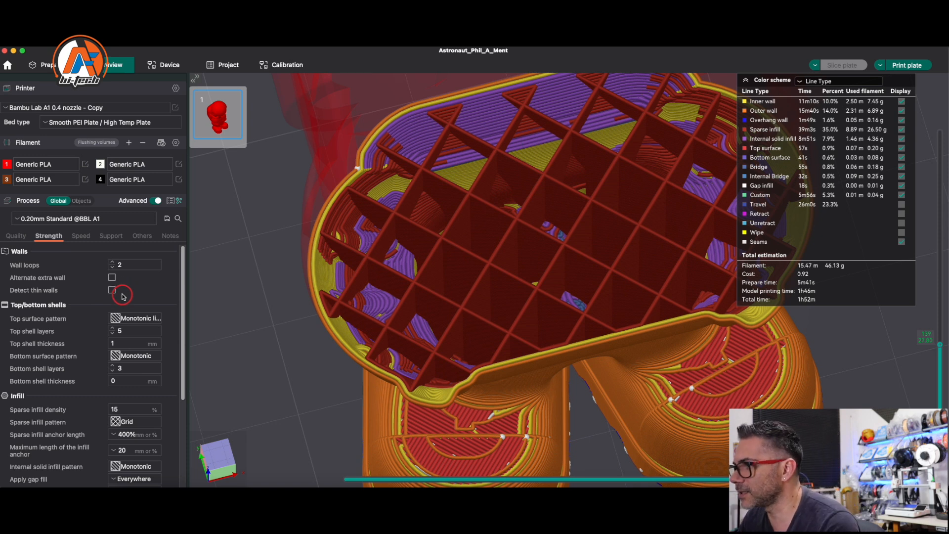
pyautogui.scroll(-2, 83, 308)
pyautogui.scroll(-3, 83, 307)
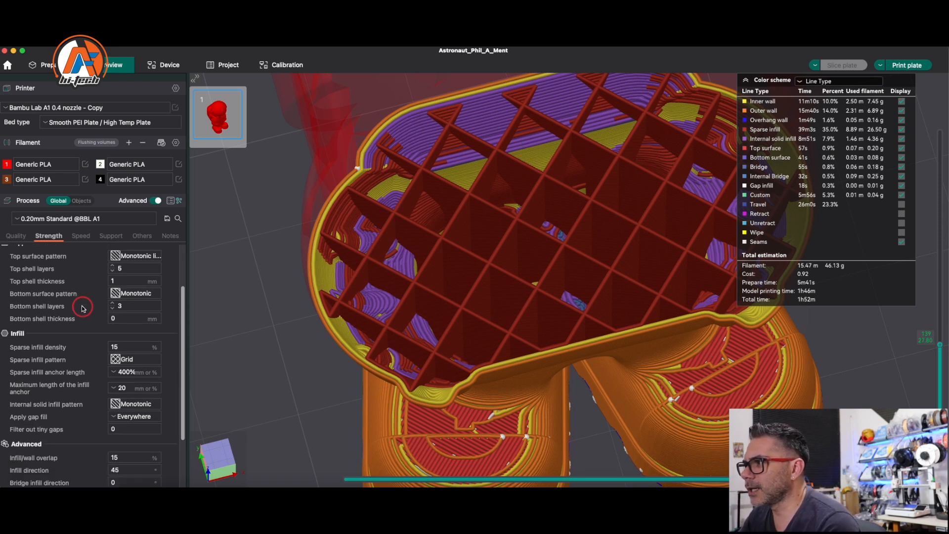
pyautogui.scroll(2, 83, 308)
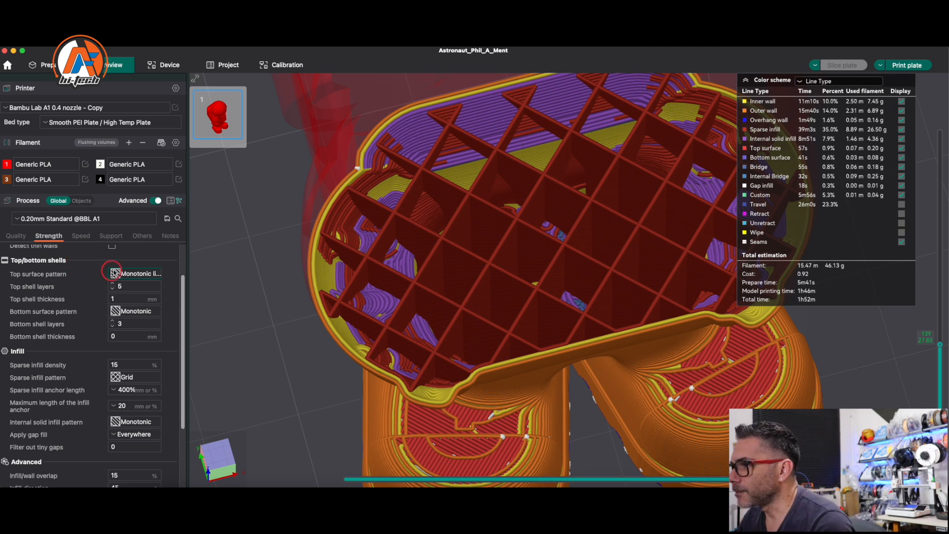
pyautogui.moveTo(933, 299)
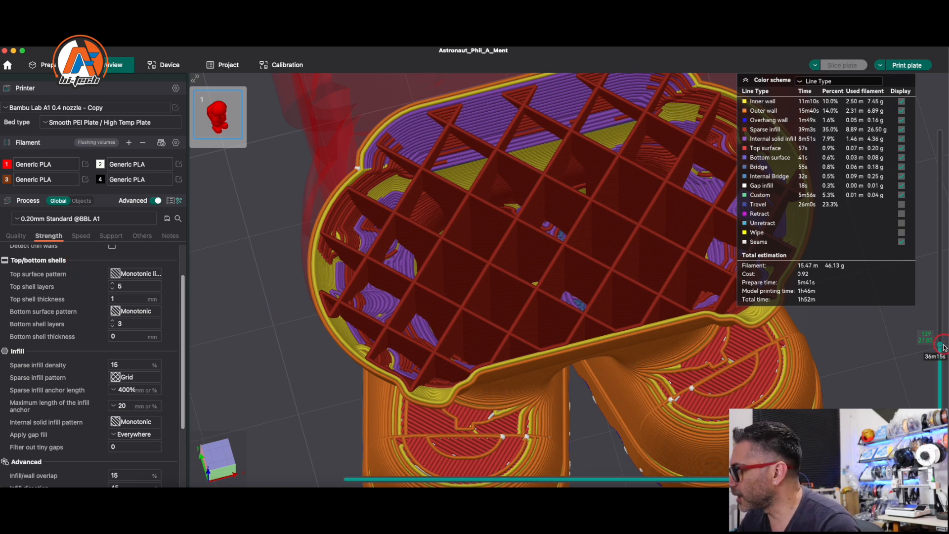
pyautogui.moveTo(940, 345); pyautogui.dragTo(939, 445)
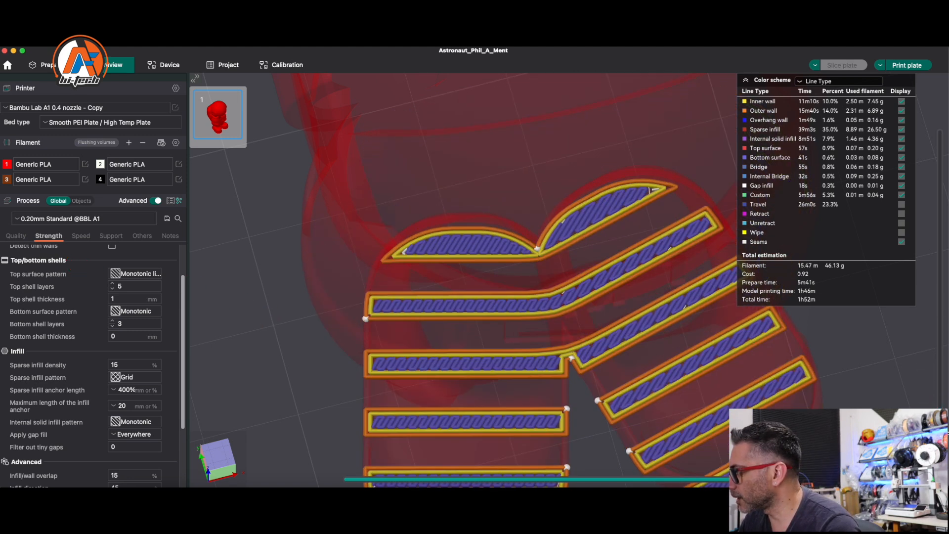
pyautogui.moveTo(286, 372); pyautogui.dragTo(284, 272, button='right')
pyautogui.moveTo(284, 272); pyautogui.dragTo(495, 297)
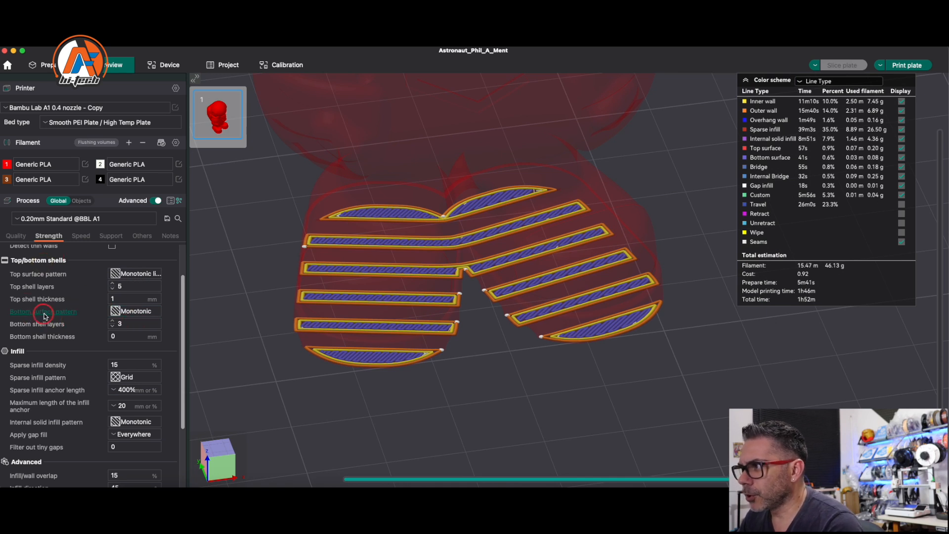
# Set the bottom surface pattern to Hilbert Curve, reslice the plate and view the soles from underneath.
pyautogui.click(119, 315)
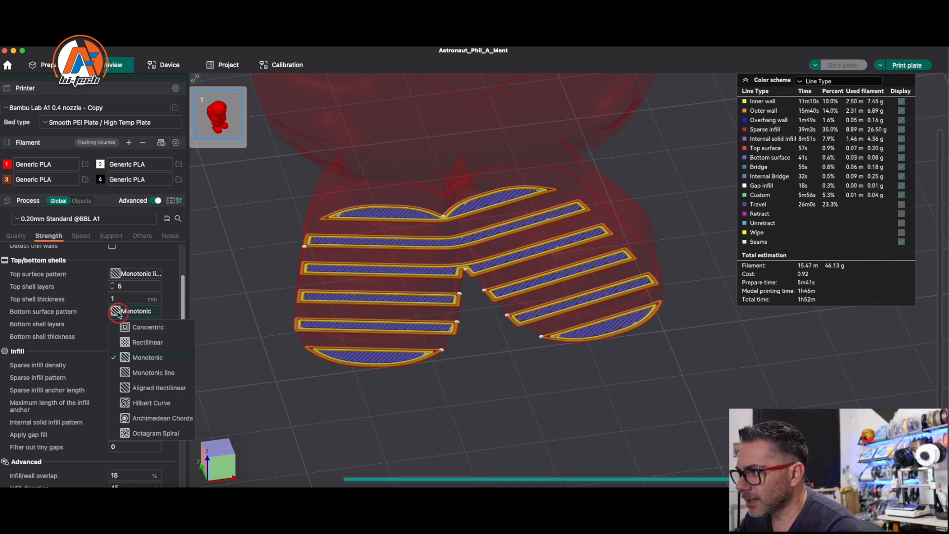
pyautogui.click(170, 313)
pyautogui.moveTo(266, 309); pyautogui.dragTo(267, 319)
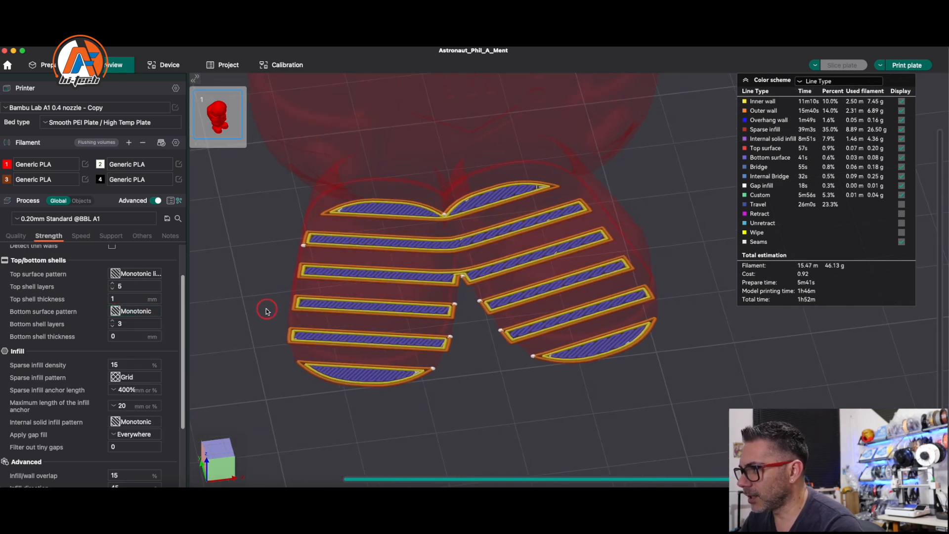
pyautogui.scroll(5, 268, 311)
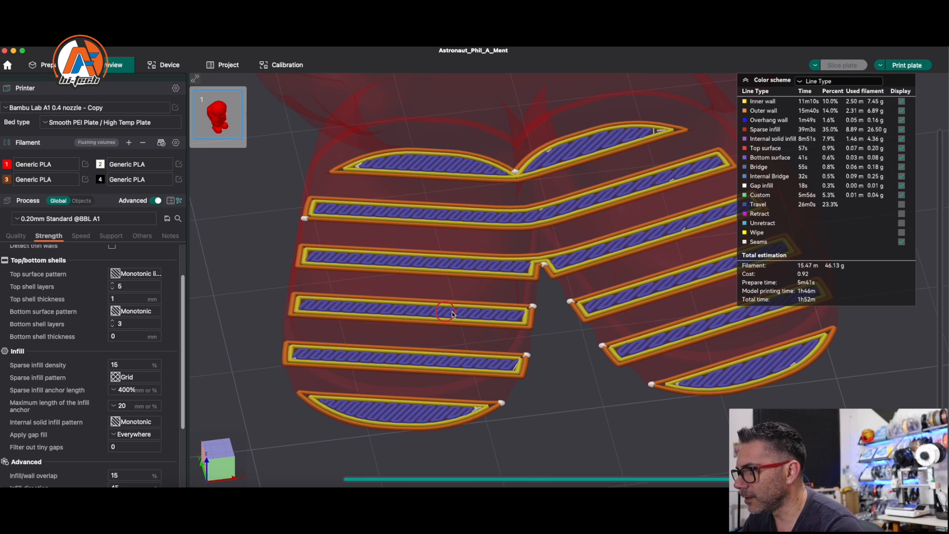
pyautogui.click(144, 315)
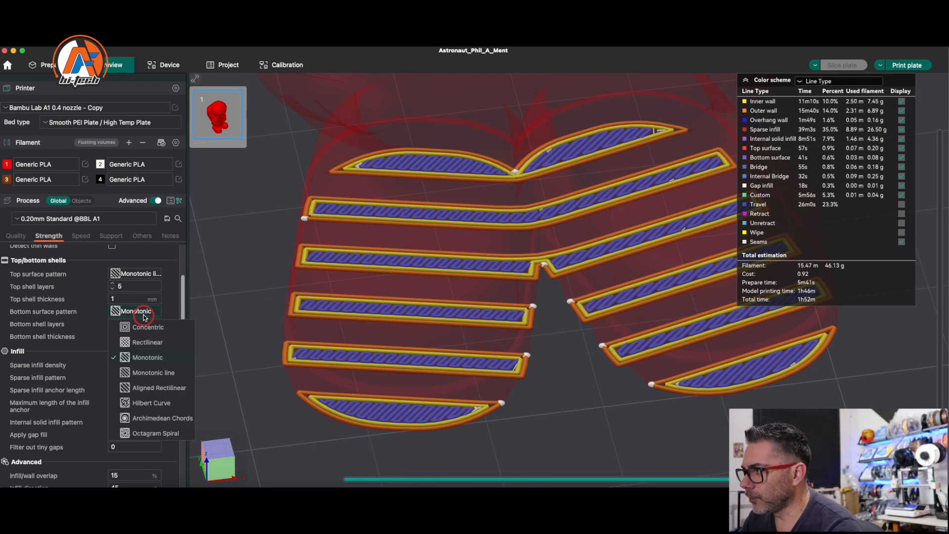
pyautogui.click(161, 402)
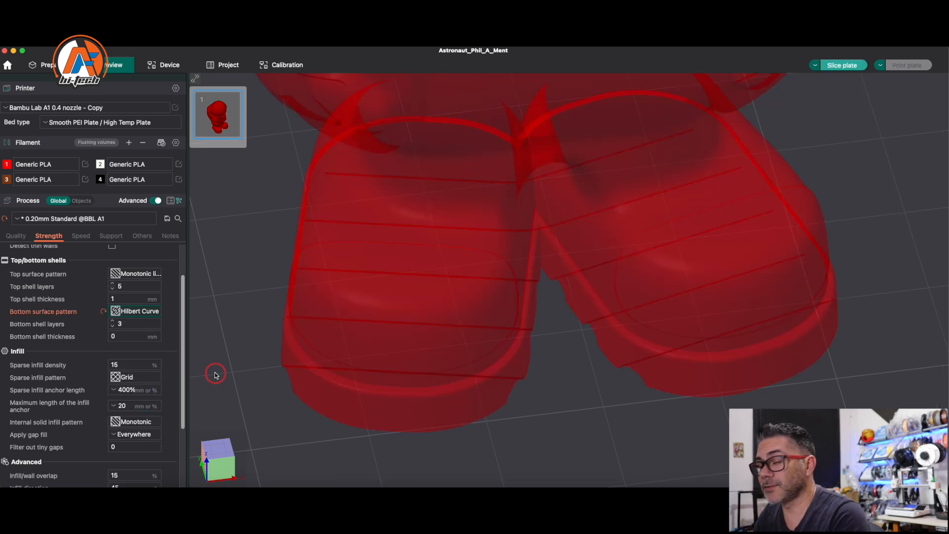
pyautogui.click(858, 65)
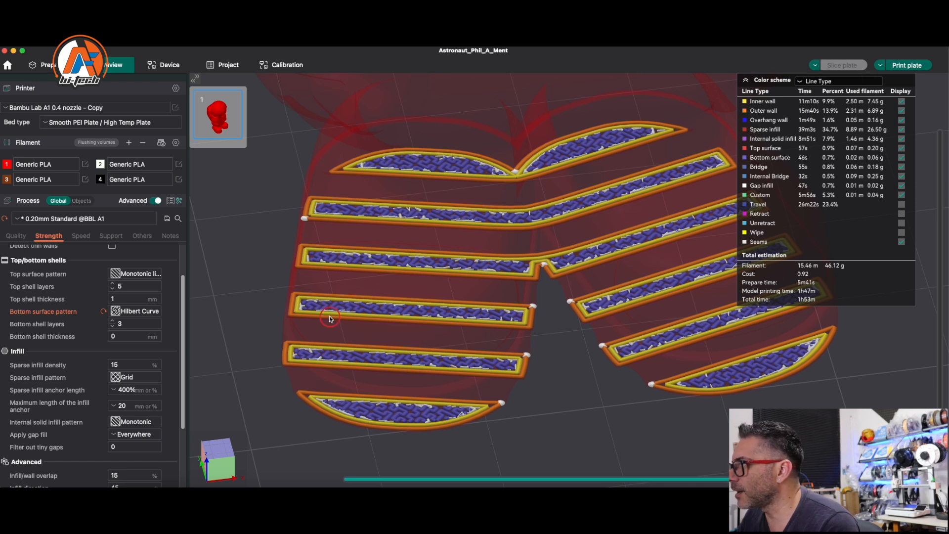
pyautogui.moveTo(267, 299); pyautogui.dragTo(389, 254)
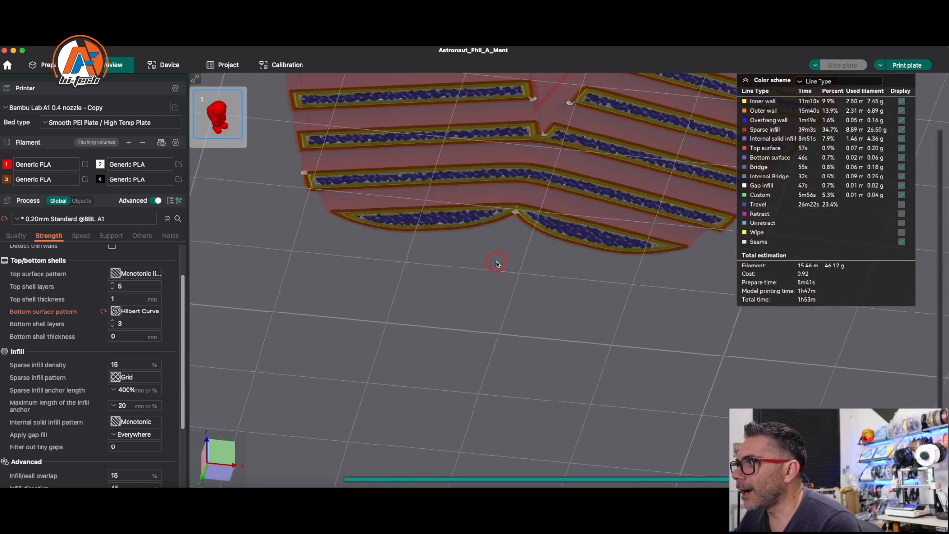
# Set the bottom surface pattern to Rectilinear and reslice the plate to compare the boot soles.
pyautogui.moveTo(497, 262); pyautogui.dragTo(544, 257)
pyautogui.scroll(2, 417, 193)
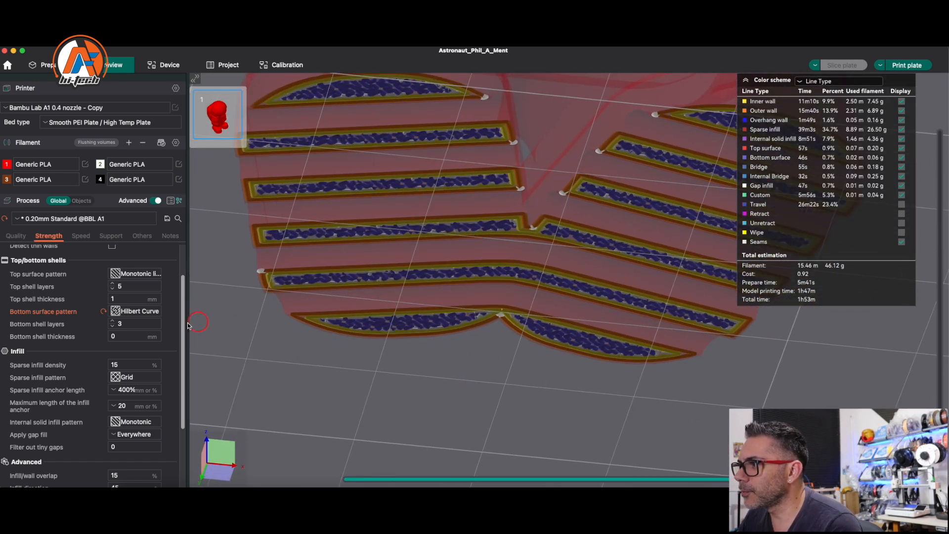
pyautogui.click(118, 316)
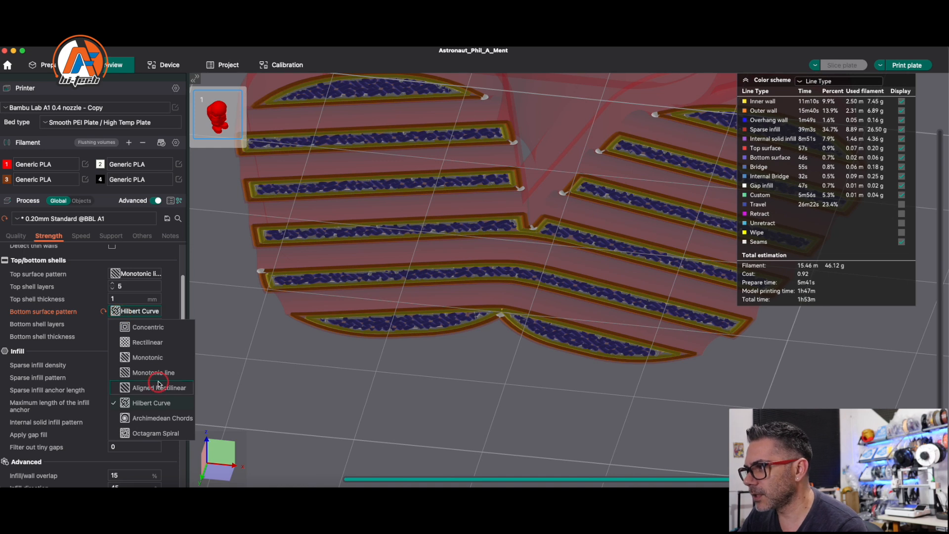
pyautogui.click(151, 341)
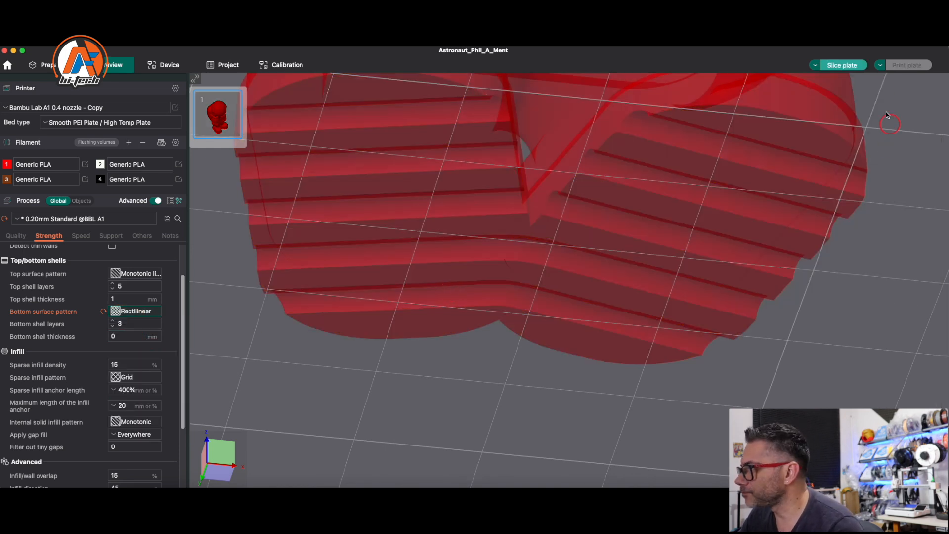
pyautogui.click(849, 64)
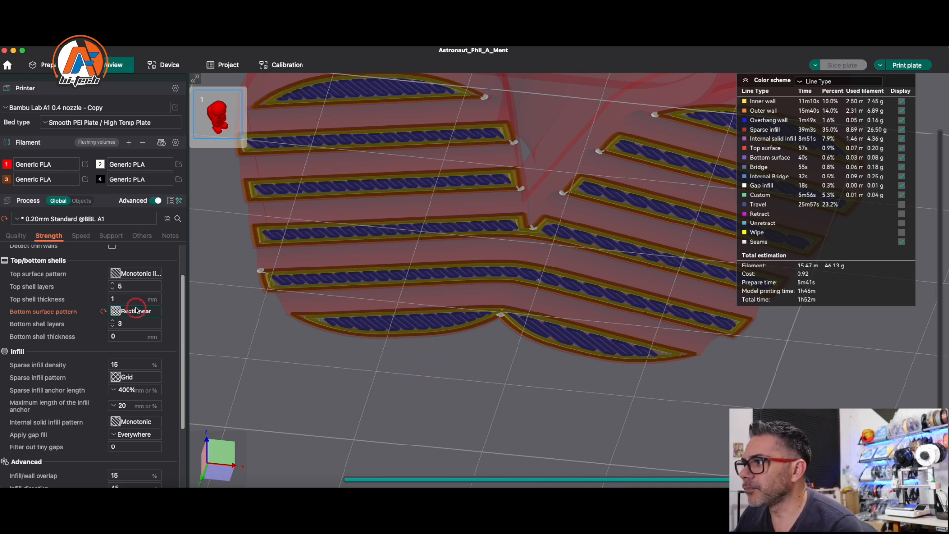
# Reset the bottom surface pattern to the preset's default, reslice the plate and view the first layer of the soles from above.
pyautogui.click(107, 312)
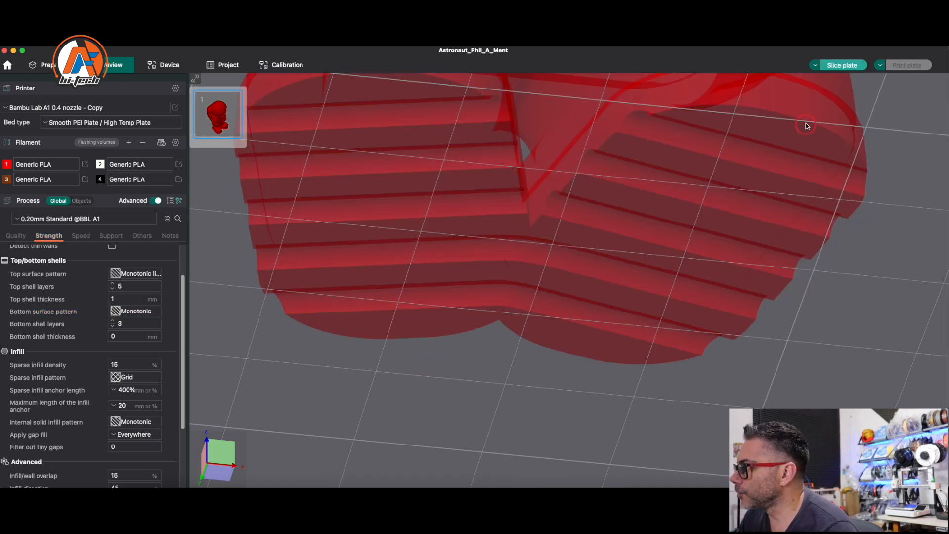
pyautogui.click(836, 67)
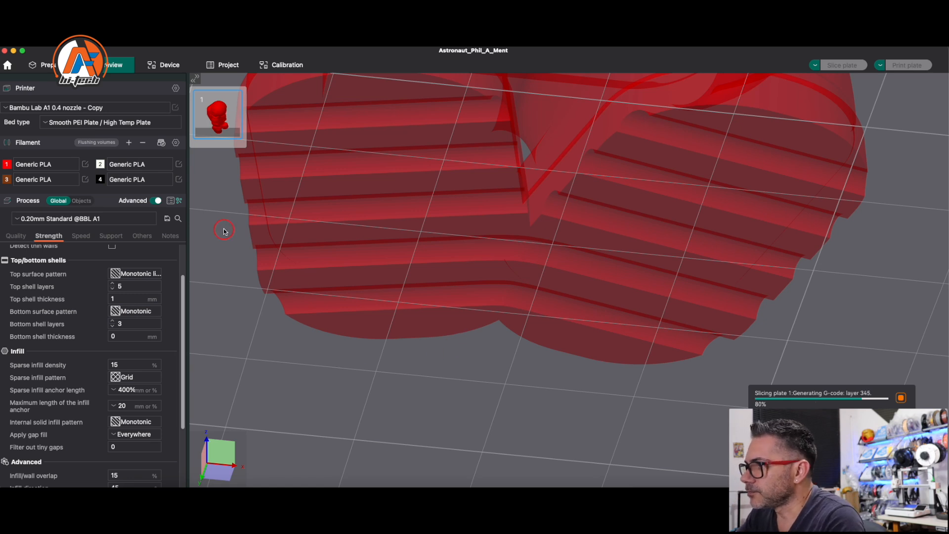
pyautogui.moveTo(224, 230); pyautogui.dragTo(225, 262)
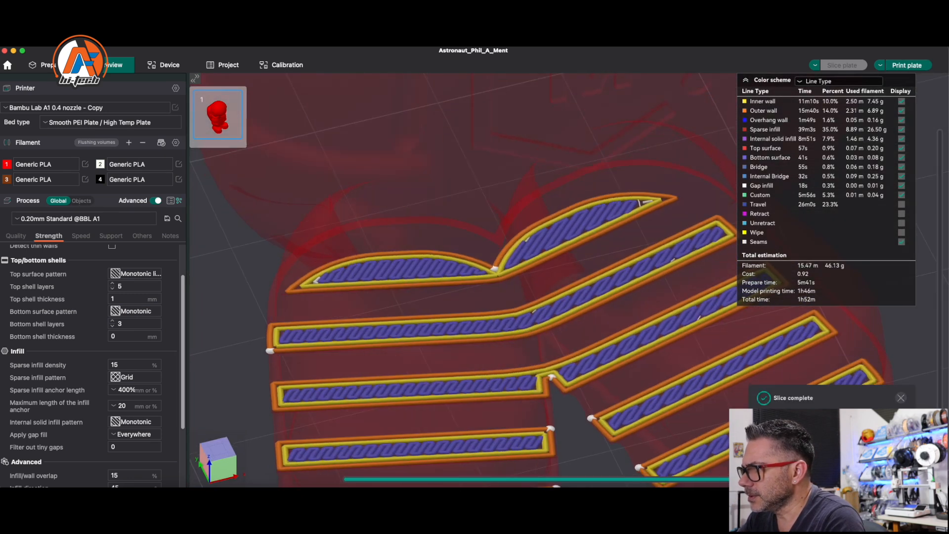
pyautogui.moveTo(229, 263); pyautogui.dragTo(238, 189)
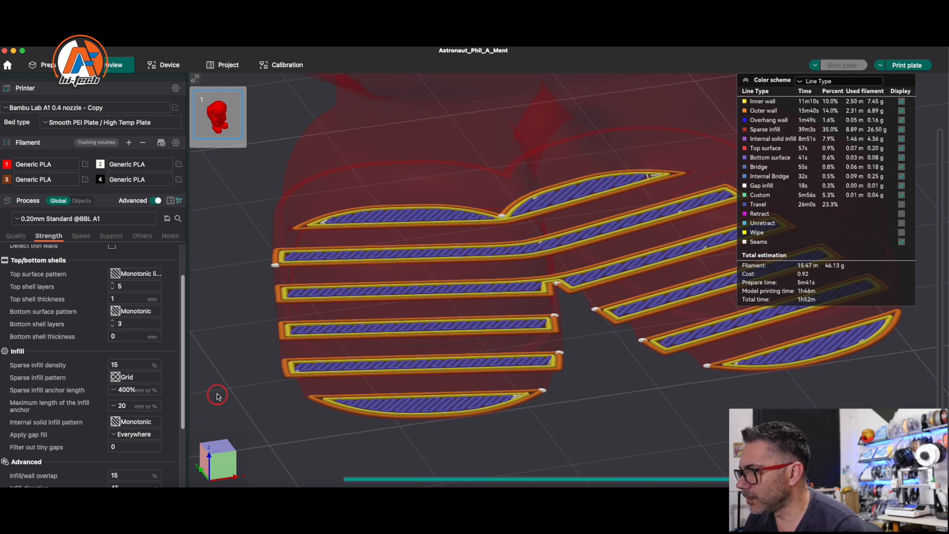
# Step the preview up layer by layer through the boot soles to examine the bottom shell, the sparse infill and the bridges.
pyautogui.press('Up')
pyautogui.press('Up')
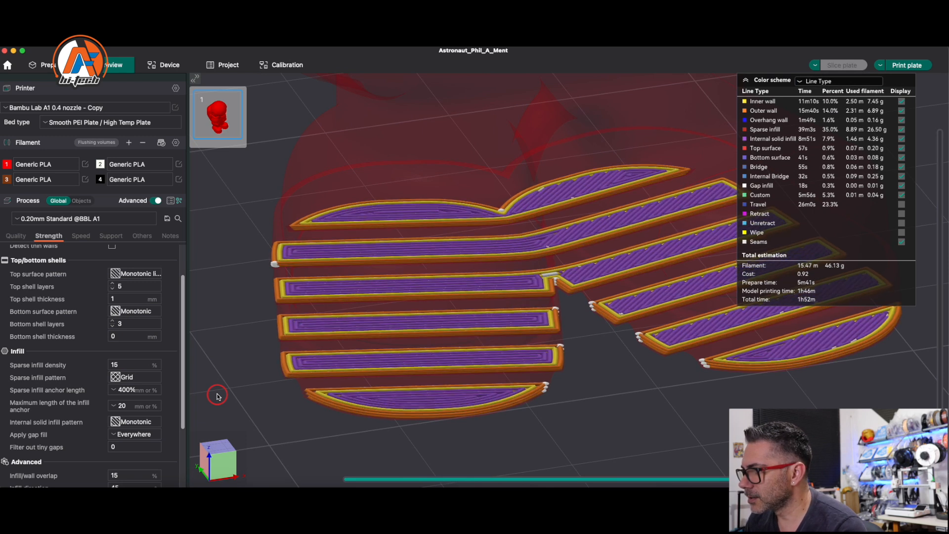
pyautogui.press('Up')
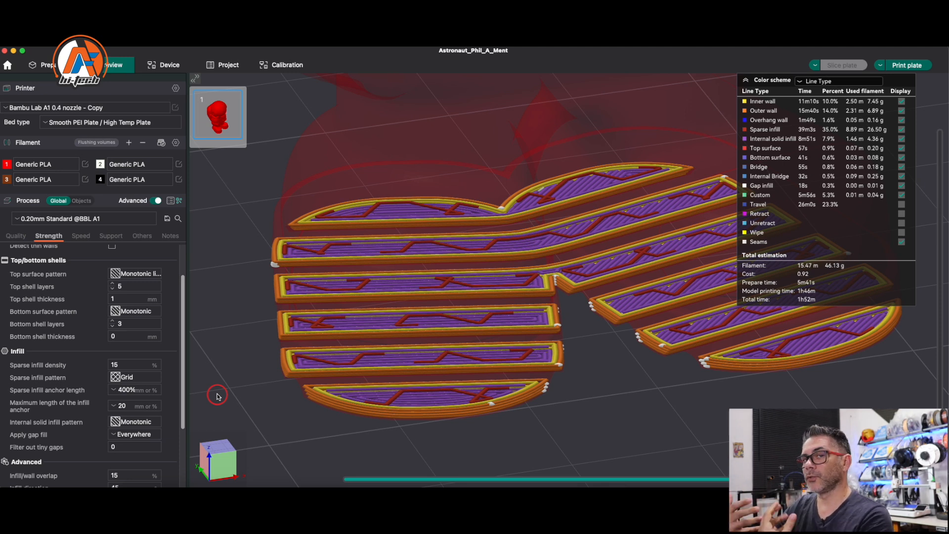
pyautogui.press('Up')
pyautogui.press('Up')
pyautogui.press('Up')
pyautogui.press('Up')
pyautogui.press('Up')
pyautogui.press('Up')
pyautogui.press('Up')
pyautogui.press('Up')
pyautogui.press('Up')
pyautogui.press('Up')
pyautogui.press('Up')
pyautogui.press('Up')
pyautogui.press('Up')
pyautogui.press('Up')
pyautogui.press('Up')
pyautogui.press('Up')
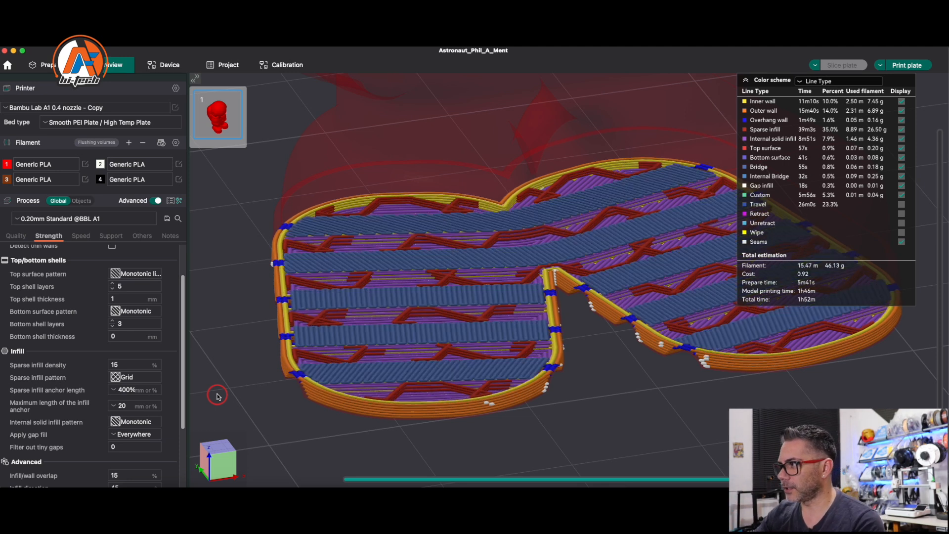
pyautogui.press('Up')
pyautogui.press('Up')
pyautogui.press('Up')
pyautogui.press('Up')
pyautogui.press('Up')
pyautogui.press('Up')
pyautogui.press('Up')
pyautogui.press('Up')
pyautogui.press('Up')
pyautogui.press('Up')
pyautogui.press('Up')
pyautogui.press('Up')
pyautogui.press('Up')
pyautogui.press('Up')
pyautogui.press('Up')
pyautogui.press('Up')
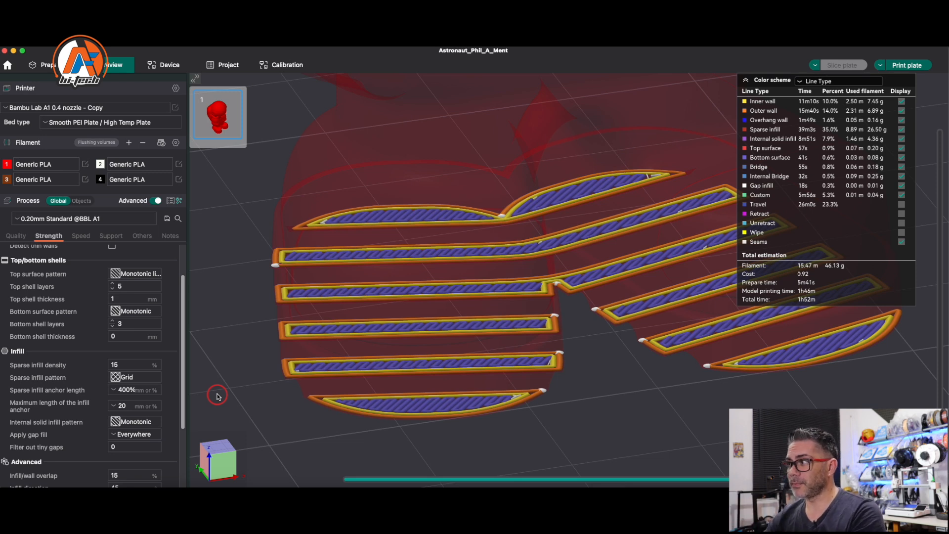
# Step through the lowest sole layers again from the first layer to check how many are solid before sparse infill starts.
pyautogui.press('Up')
pyautogui.press('Down')
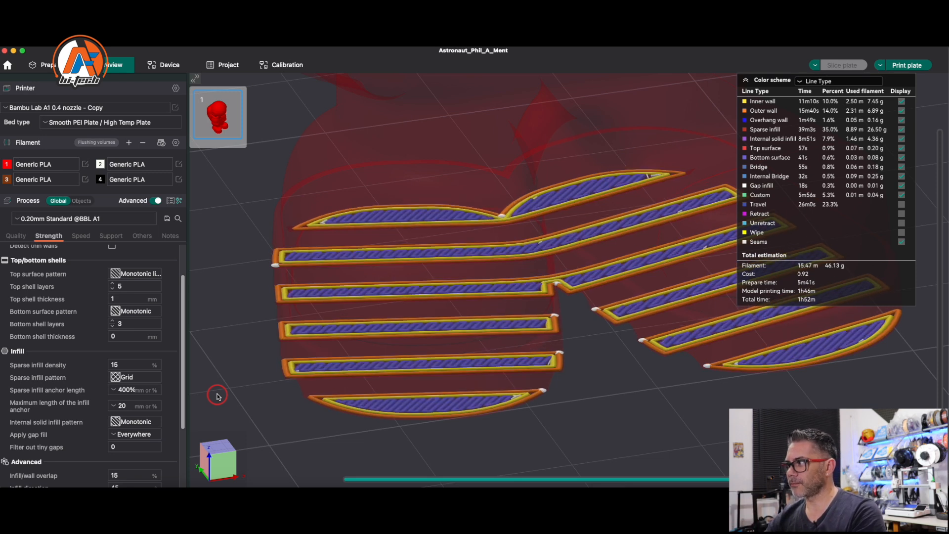
pyautogui.press('Up')
pyautogui.press('Up')
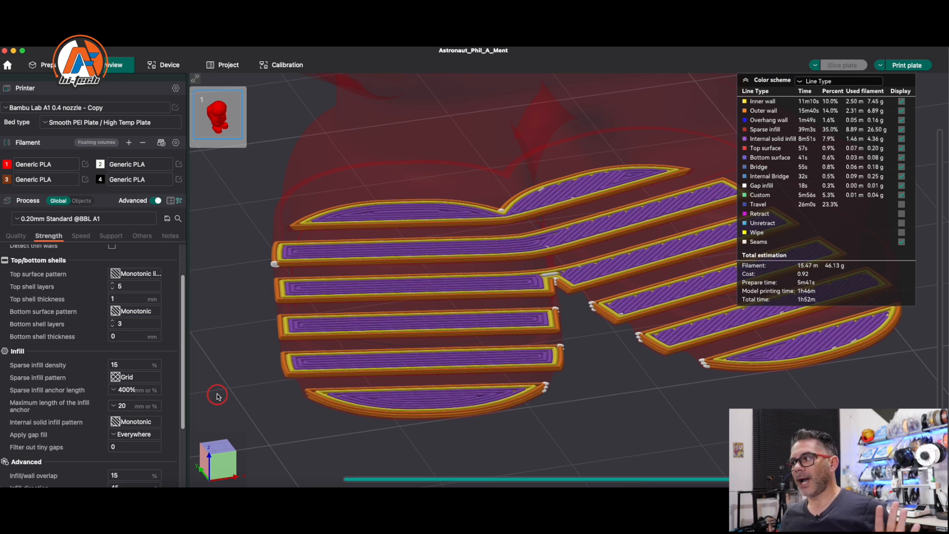
pyautogui.press('Up')
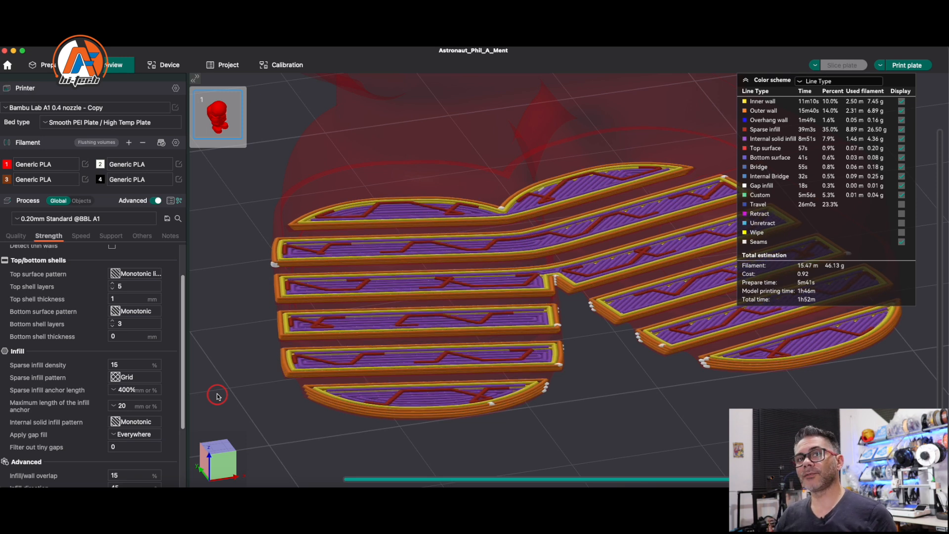
# Increase the bottom shell layers to 5 and reslice the plate.
pyautogui.click(122, 324)
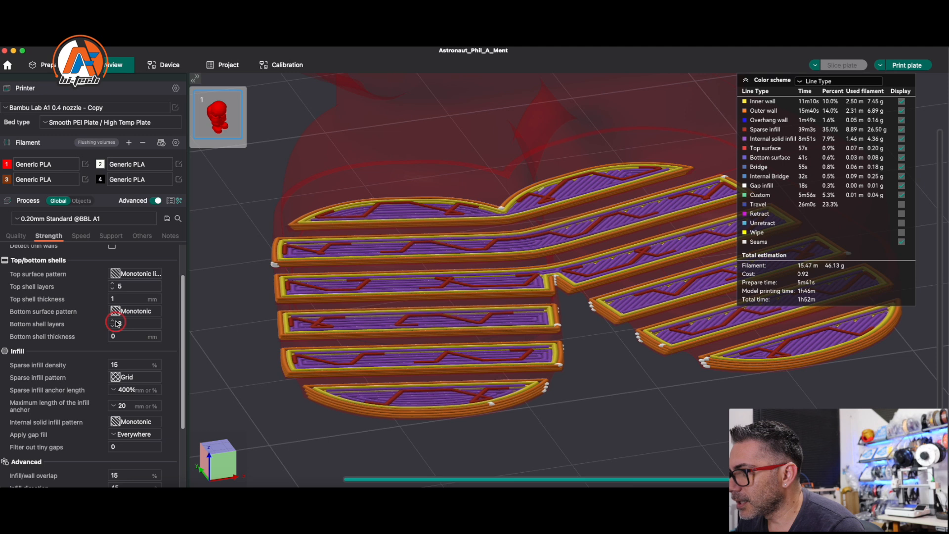
pyautogui.click(112, 321)
pyautogui.click(112, 321)
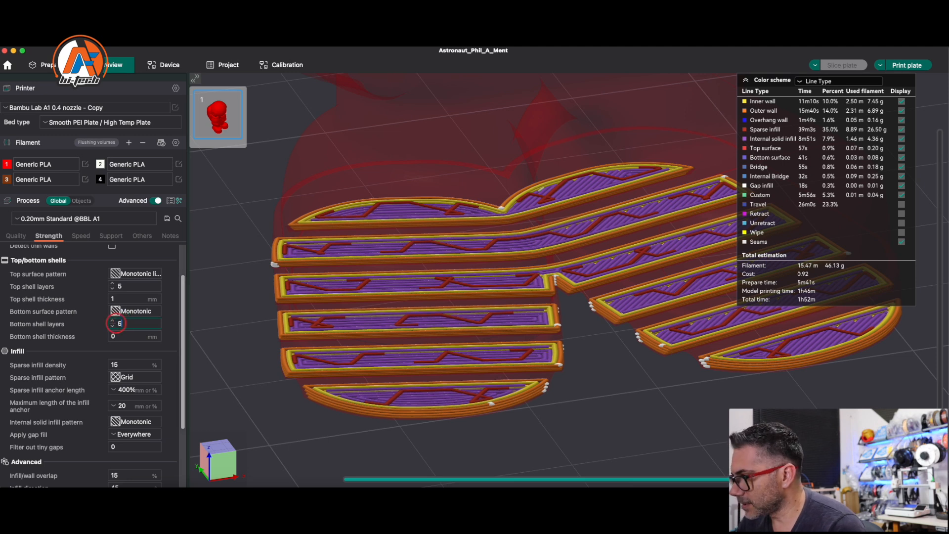
pyautogui.click(171, 322)
pyautogui.click(842, 65)
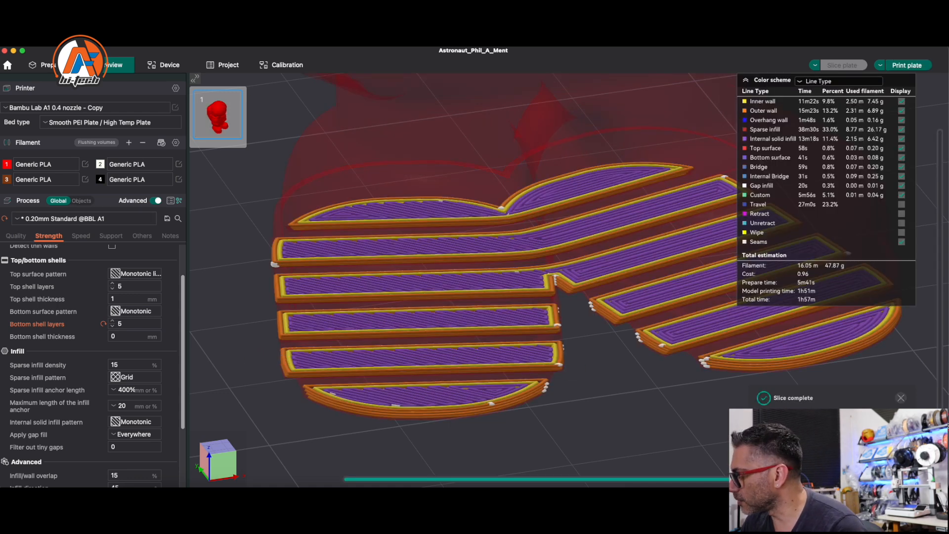
# Return the preview to the first layer and step up through the soles to examine the thicker solid bottom shell.
pyautogui.moveTo(941, 442); pyautogui.dragTo(940, 448)
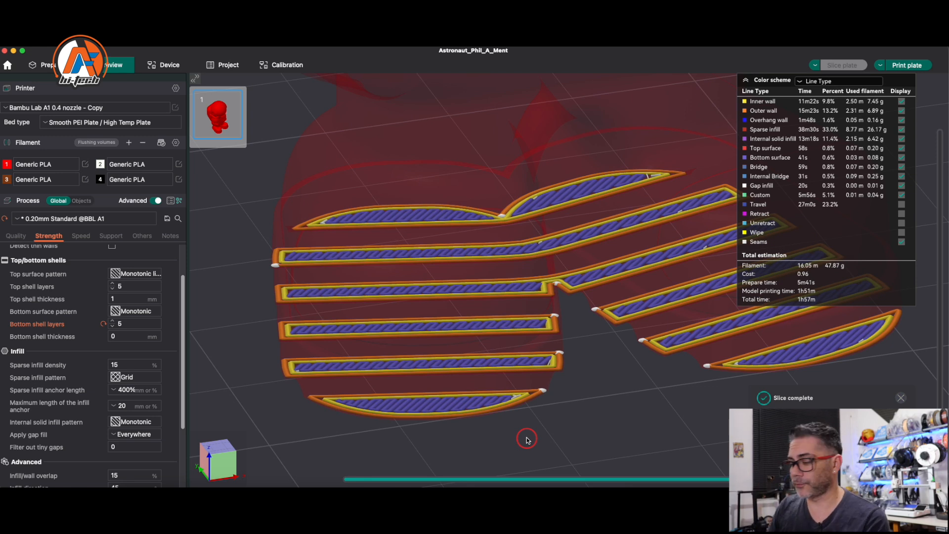
pyautogui.press('Up')
pyautogui.press('Up')
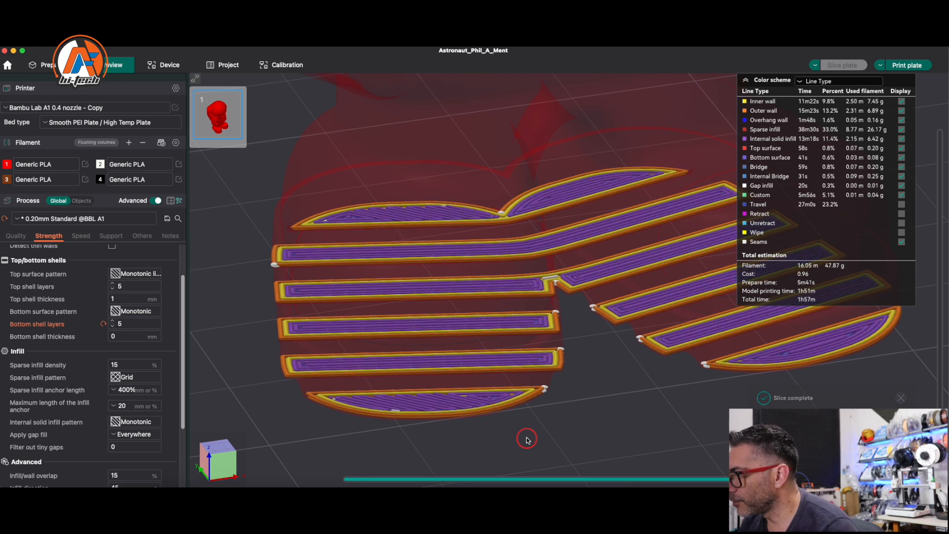
pyautogui.press('Up')
pyautogui.press('Up')
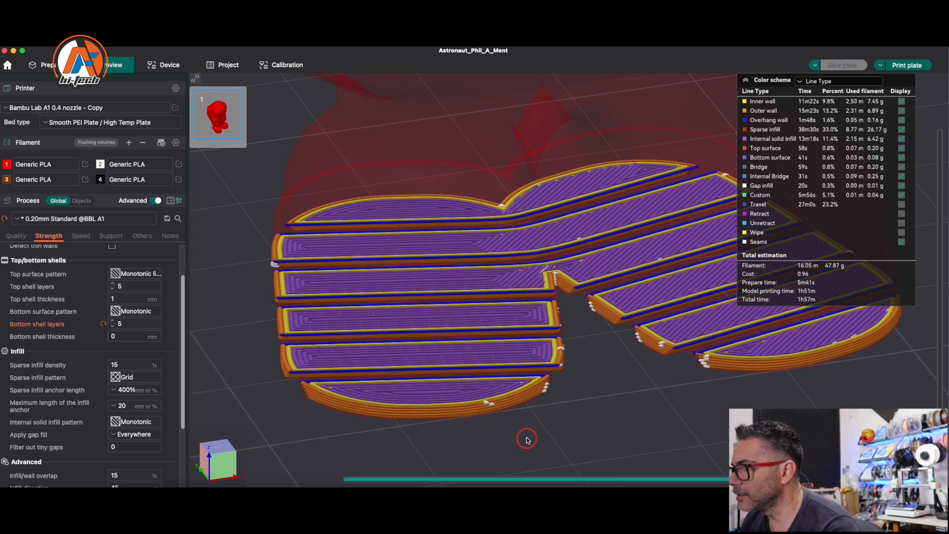
pyautogui.press('Up')
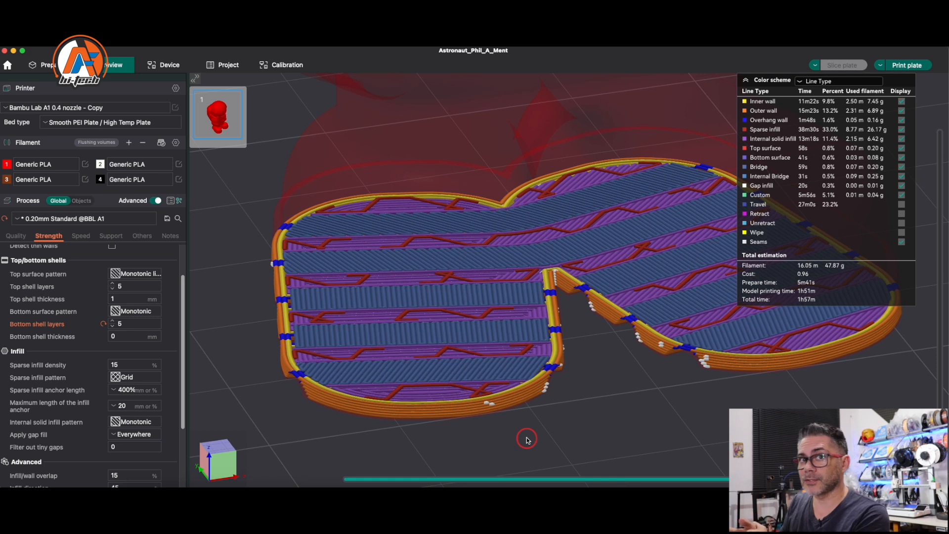
# Reset the bottom shell layers to the preset's default, reslice the plate and show the model up to its top layer.
pyautogui.click(103, 323)
pyautogui.click(848, 69)
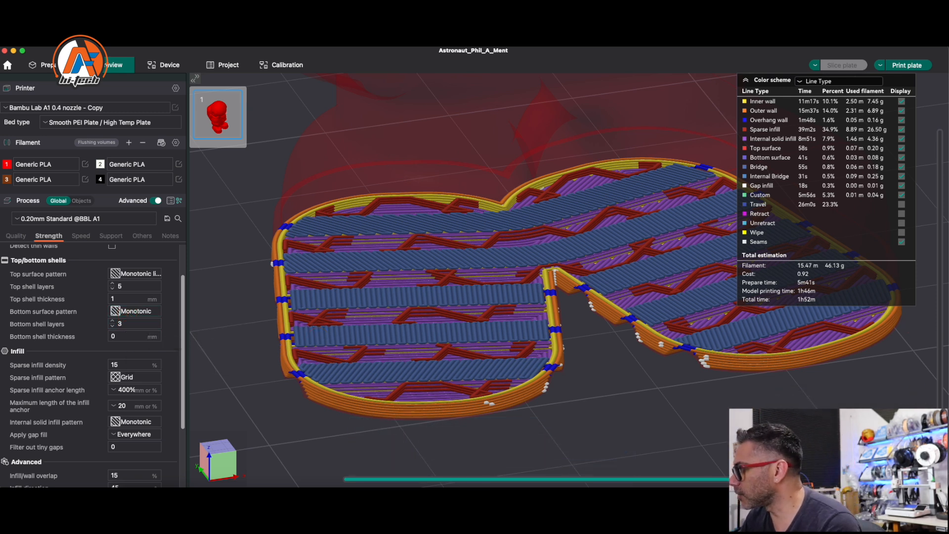
pyautogui.scroll(10, 494, 277)
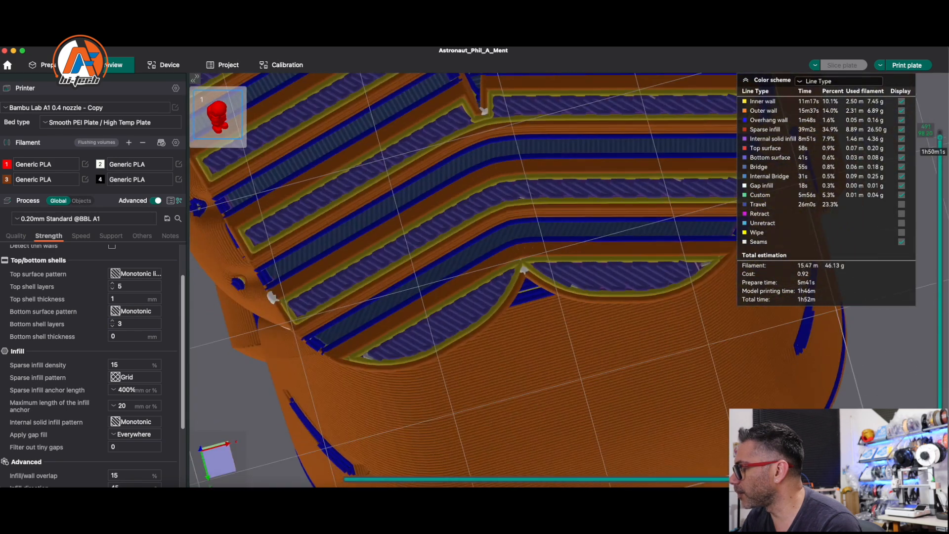
pyautogui.scroll(-10, 494, 277)
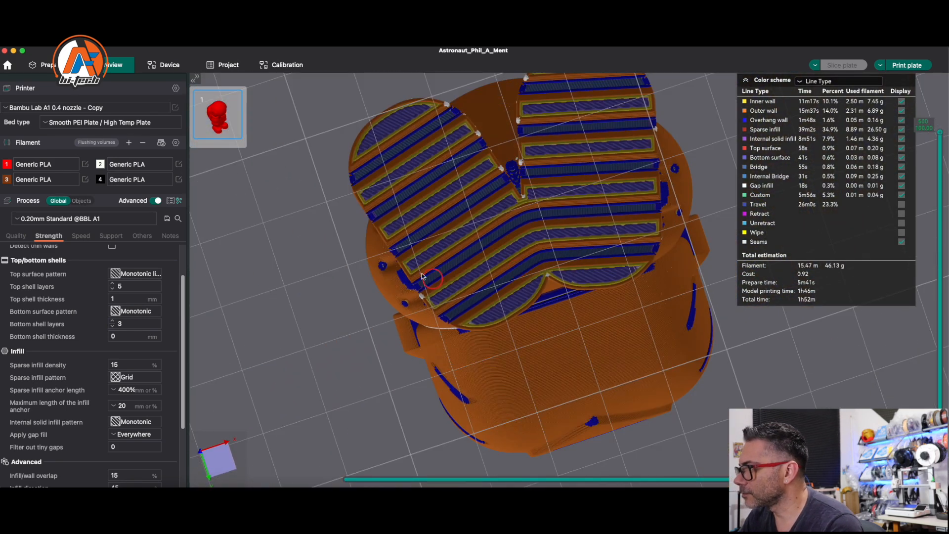
# Inspect the top of the astronaut's helmet up close, moving the preview through its uppermost layers to examine the top shell.
pyautogui.moveTo(327, 143); pyautogui.dragTo(332, 203)
pyautogui.scroll(-5, 566, 219)
pyautogui.scroll(3, 687, 265)
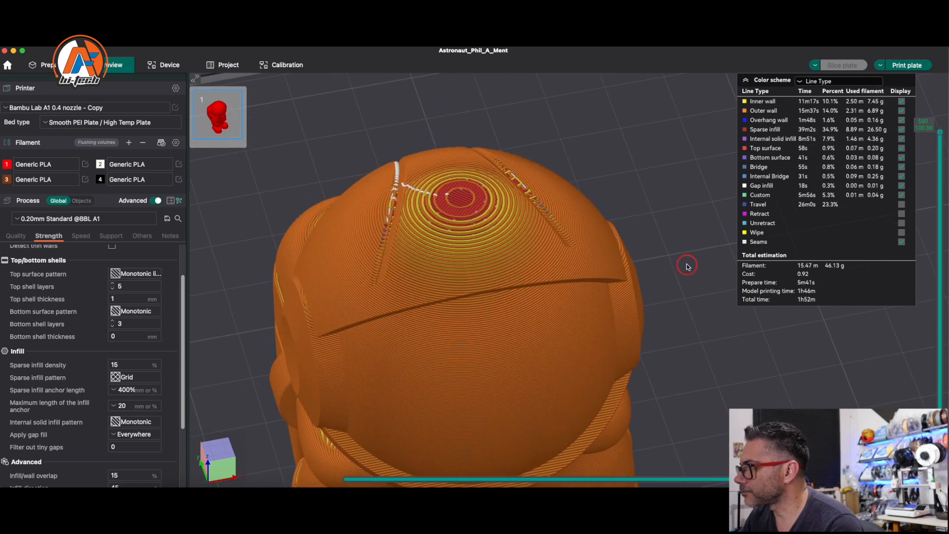
pyautogui.scroll(3, 585, 257)
pyautogui.scroll(5, 584, 258)
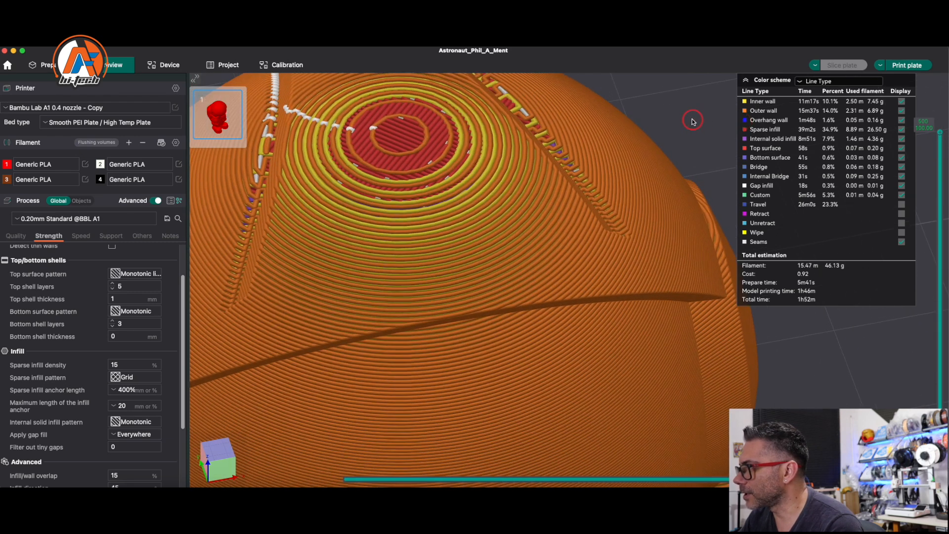
pyautogui.moveTo(667, 124); pyautogui.dragTo(706, 167, button='right')
pyautogui.moveTo(649, 103); pyautogui.dragTo(667, 110, button='right')
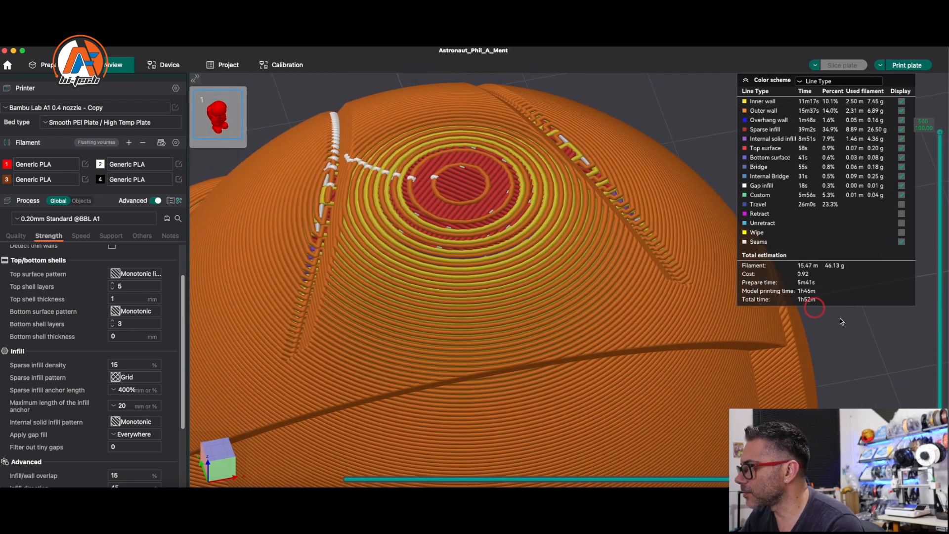
pyautogui.scroll(-2, 942, 124)
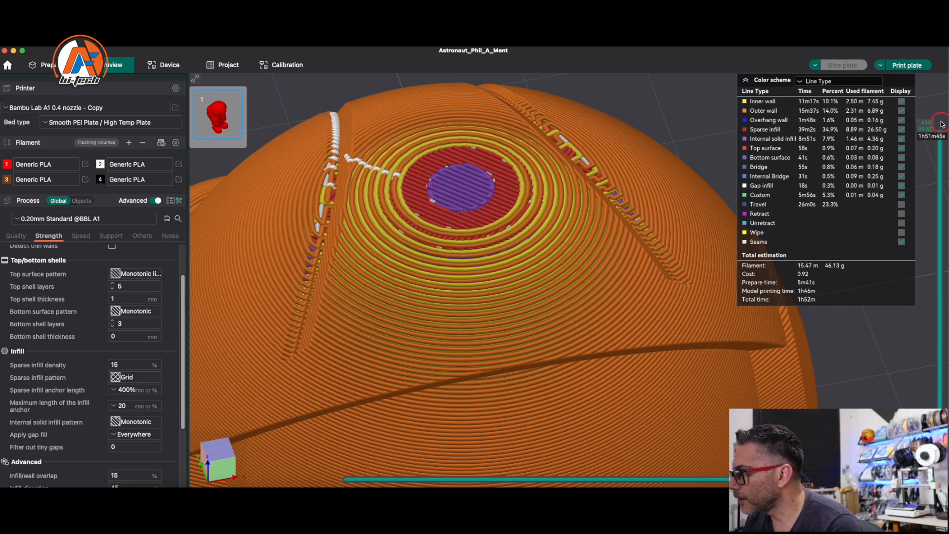
pyautogui.scroll(-10, 942, 124)
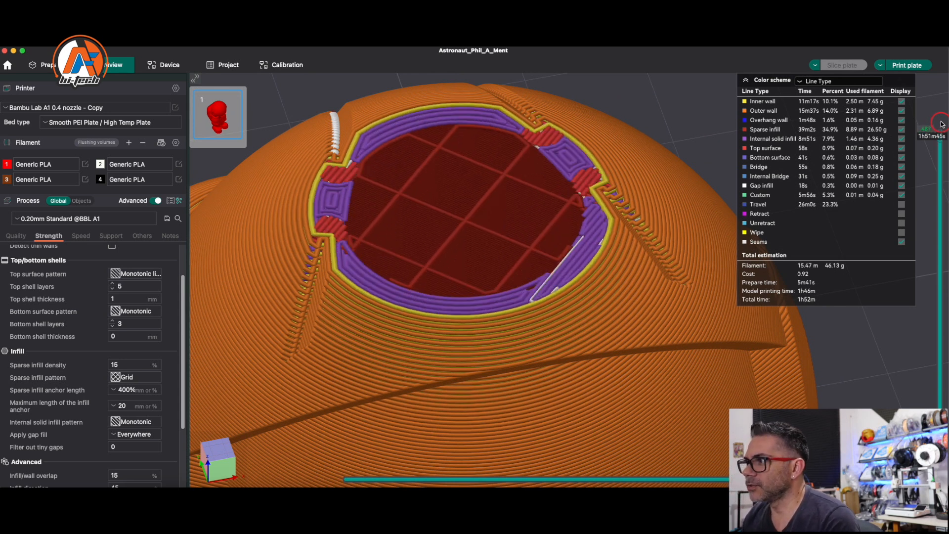
pyautogui.scroll(12, 942, 124)
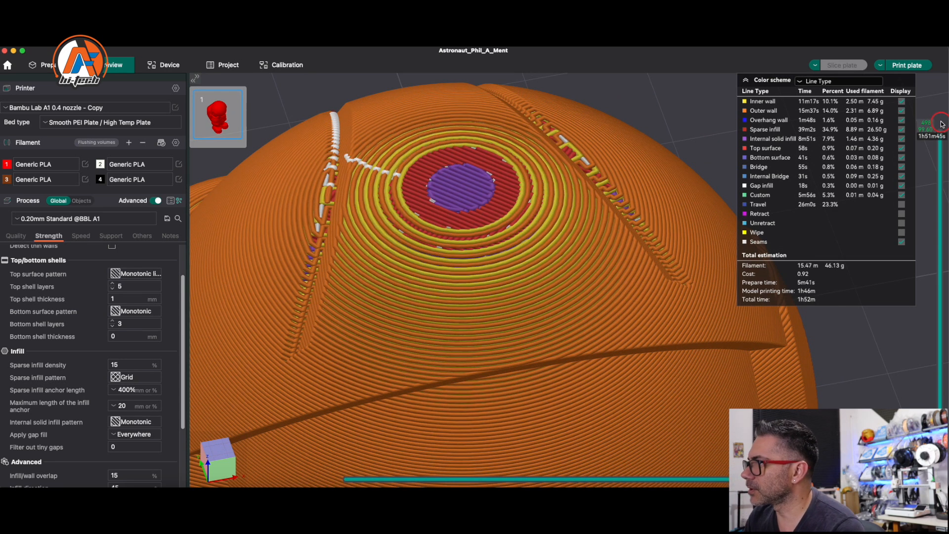
pyautogui.scroll(-1, 942, 124)
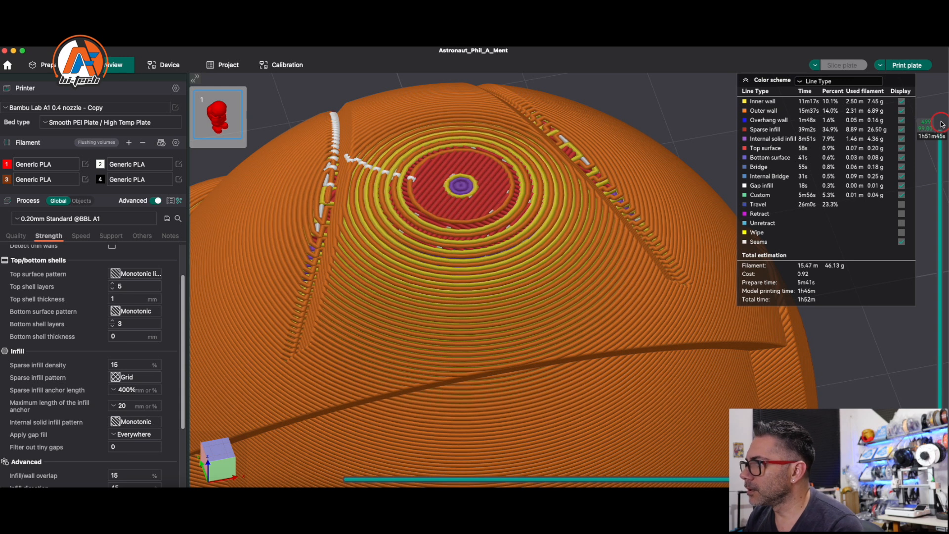
pyautogui.scroll(-4, 942, 125)
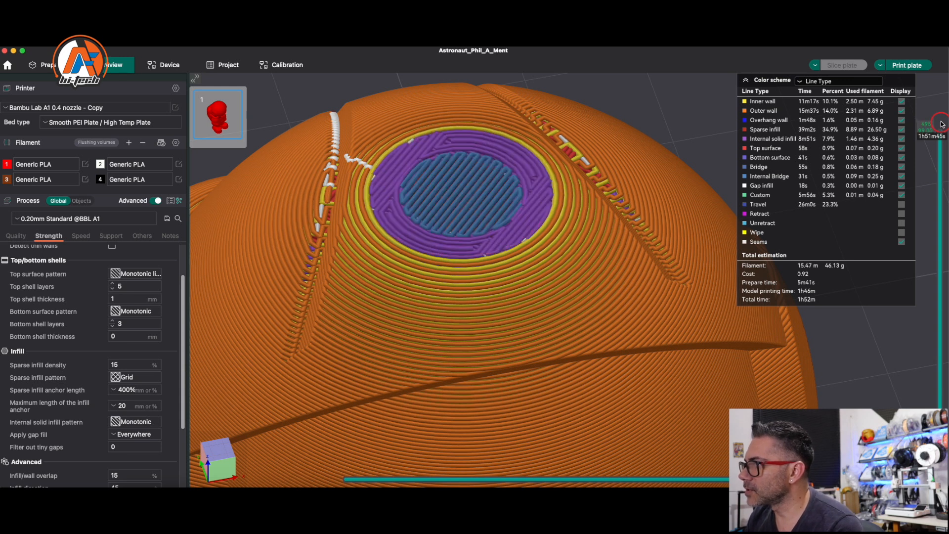
pyautogui.scroll(1, 942, 124)
pyautogui.scroll(-1, 942, 125)
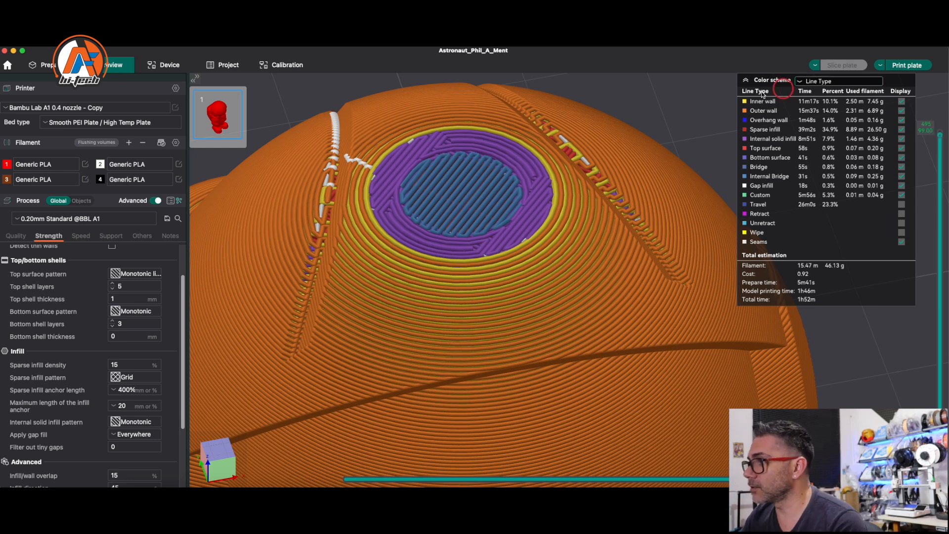
# Step the preview up from layer 495 to the top layer to examine the helmet's top shell.
pyautogui.click(134, 283)
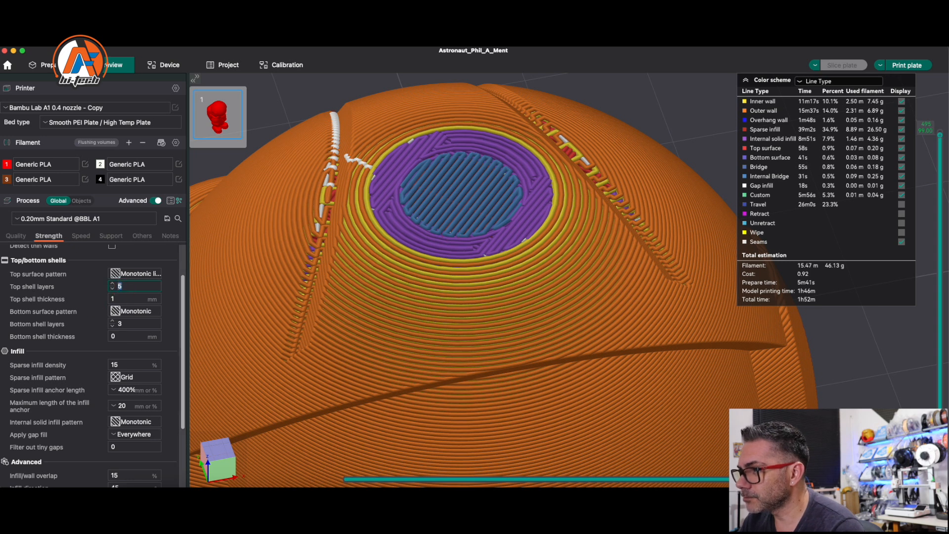
pyautogui.click(777, 204)
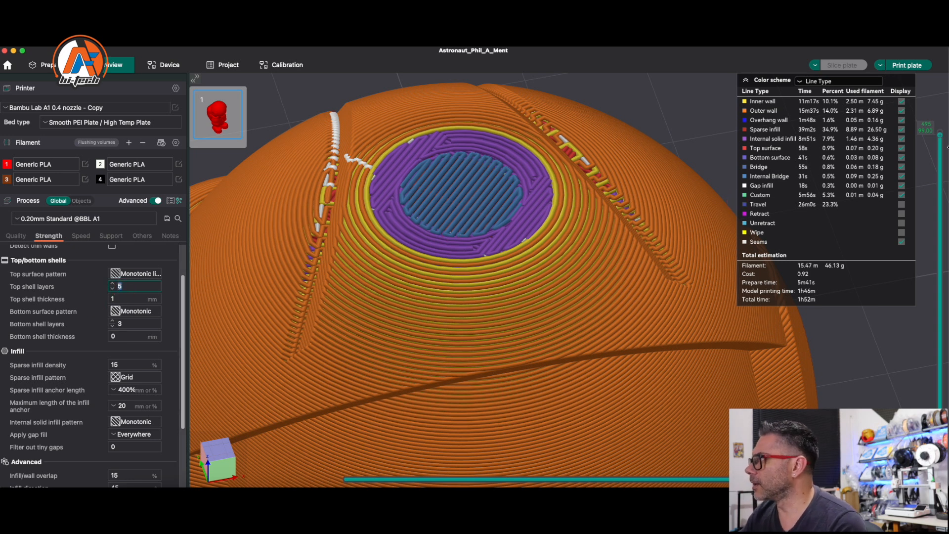
pyautogui.click(557, 186)
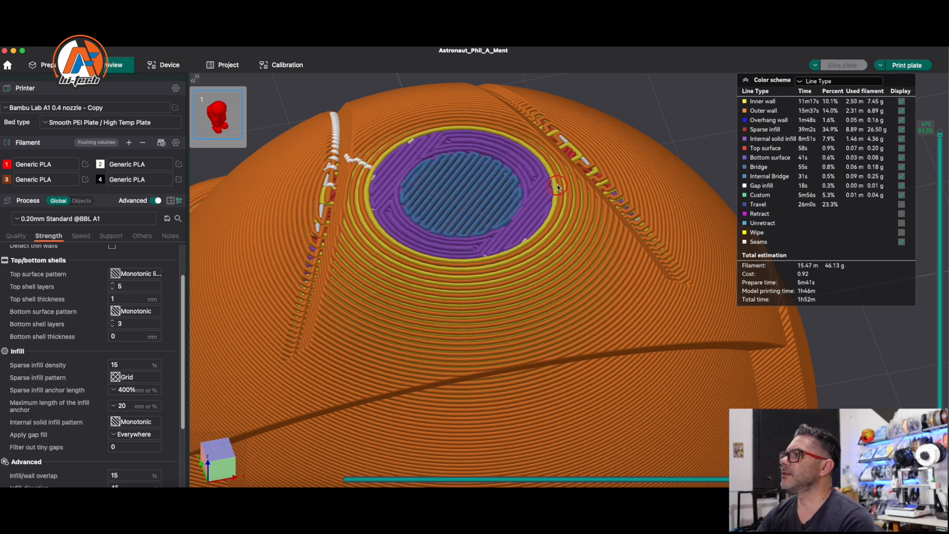
pyautogui.press('Up')
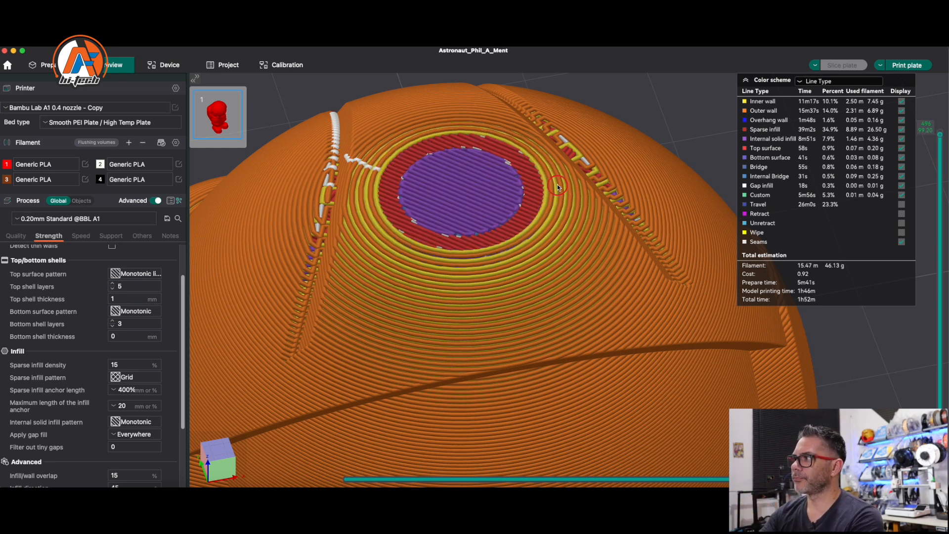
pyautogui.press('Up')
pyautogui.press('Up')
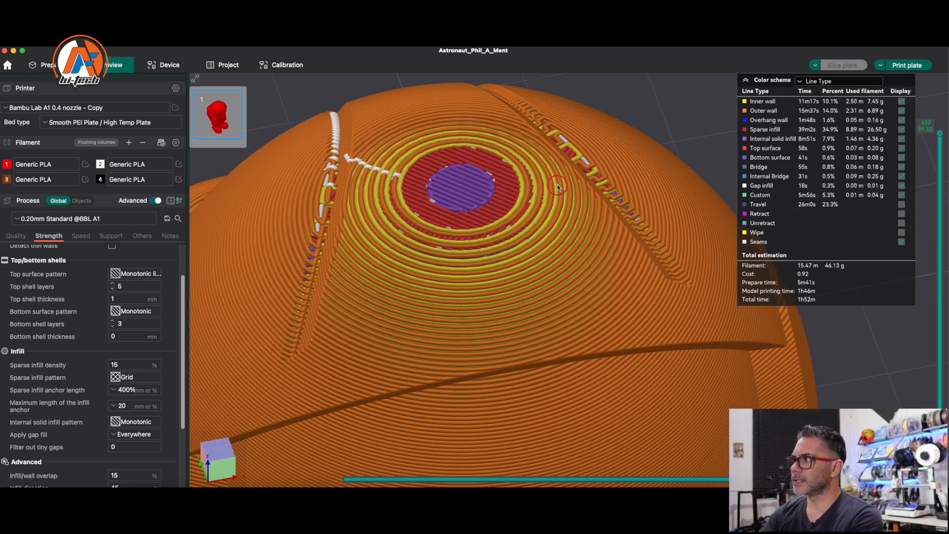
pyautogui.press('Up')
pyautogui.press('Up')
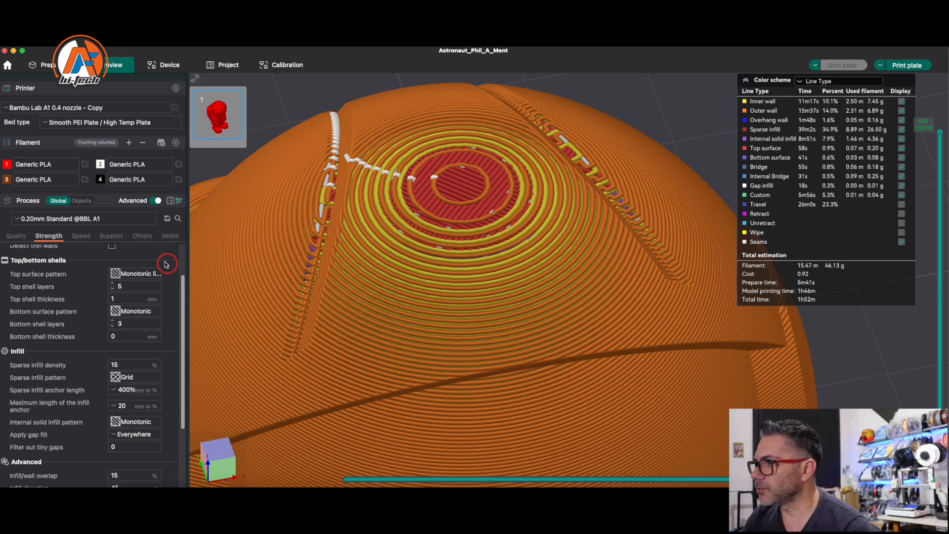
# Set the top surface pattern to Concentric and reslice the plate.
pyautogui.click(140, 274)
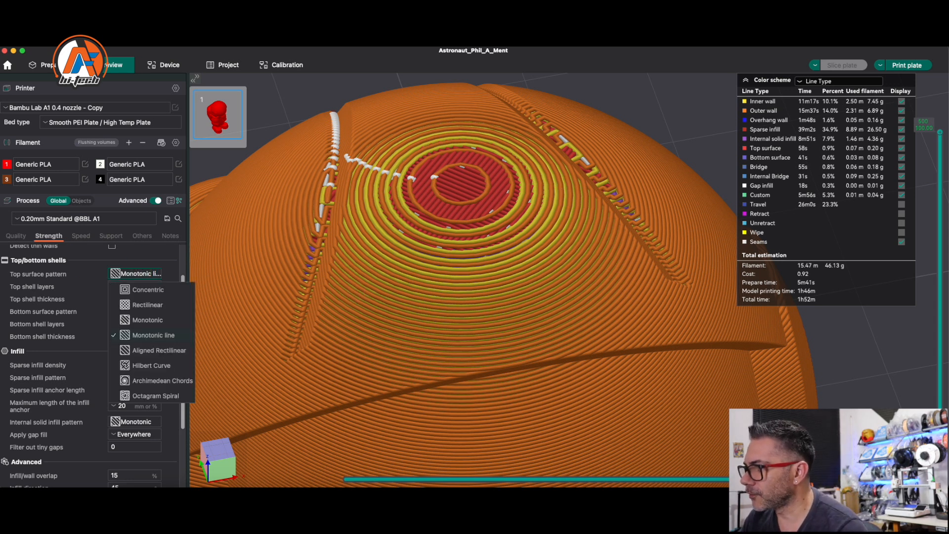
pyautogui.click(144, 291)
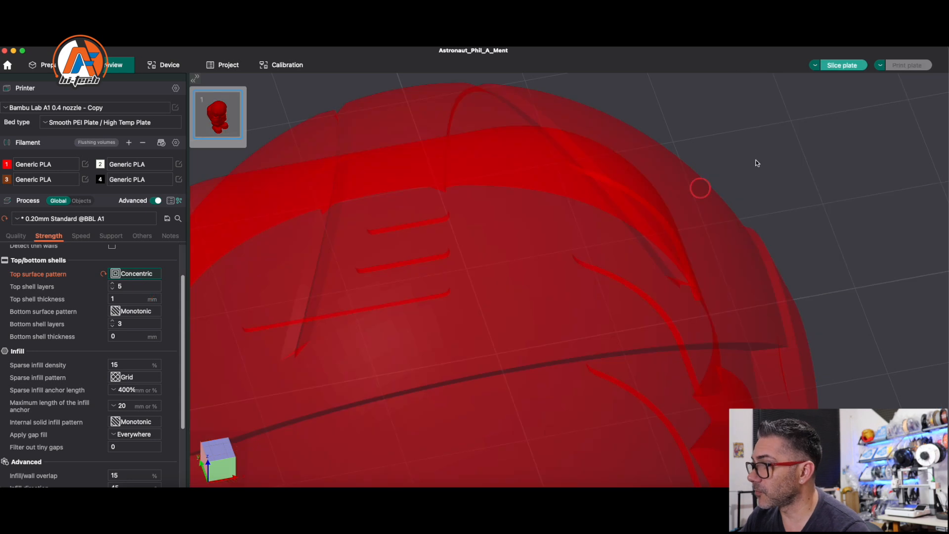
pyautogui.click(834, 66)
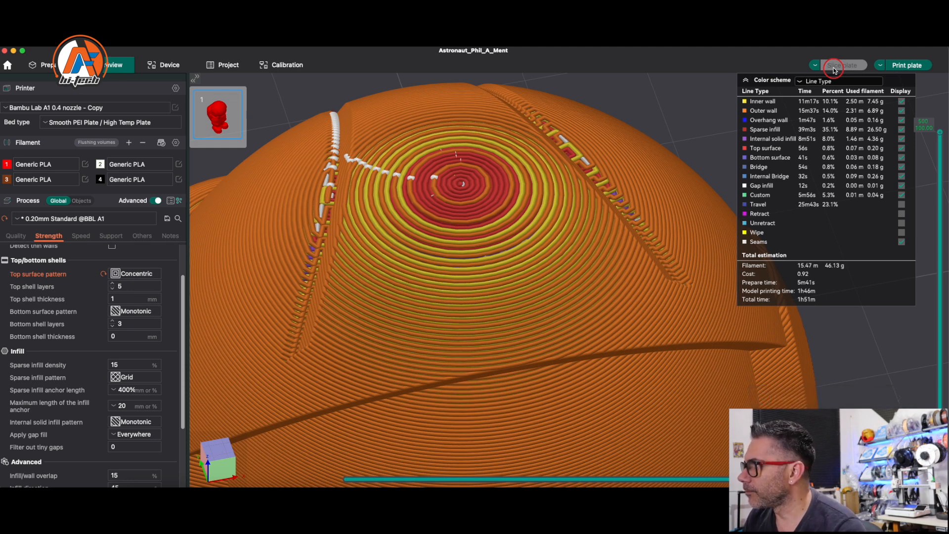
# Step the preview down from the top layer to layer 495 to examine the concentric top surfaces of the helmet.
pyautogui.press('Down')
pyautogui.press('Down')
pyautogui.press('Down')
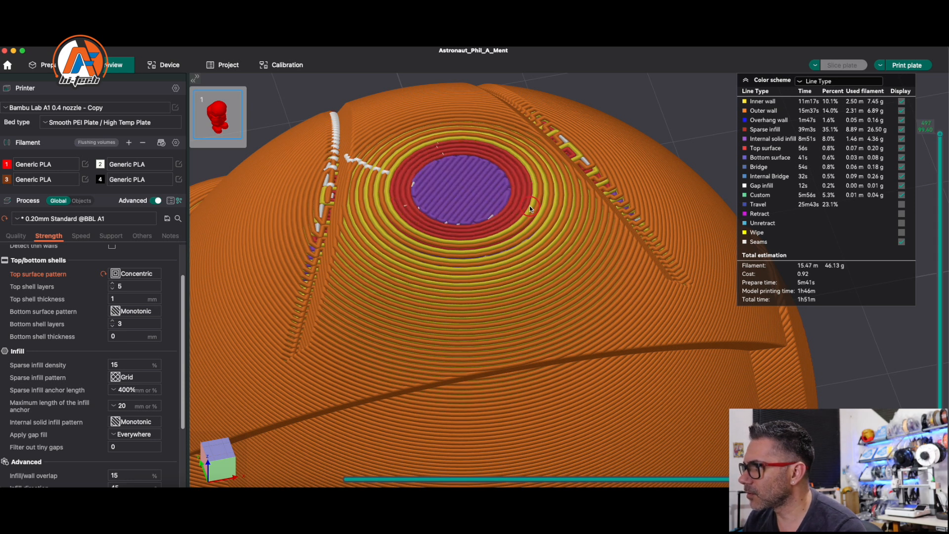
pyautogui.press('Down')
pyautogui.press('Down')
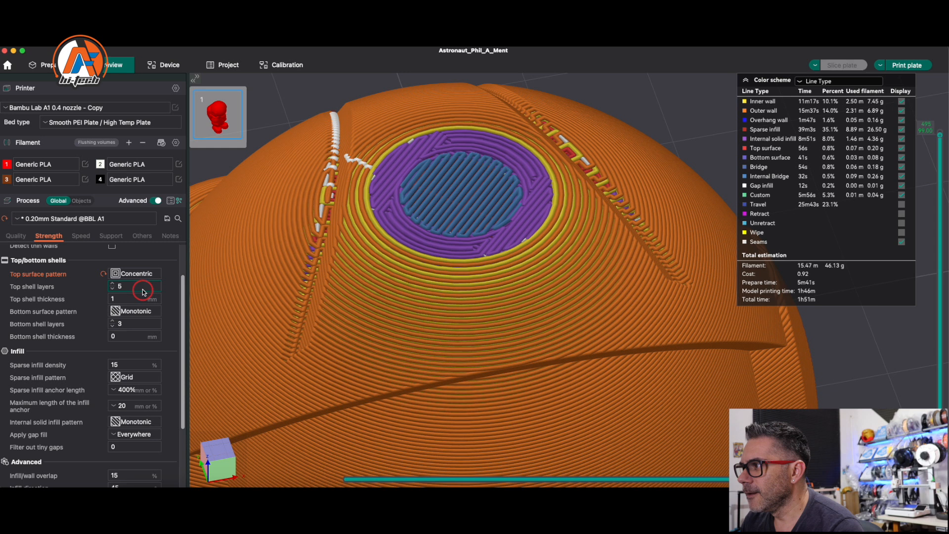
# Increase the top shell layers to 7 and reslice the plate.
pyautogui.click(123, 286)
pyautogui.click(113, 288)
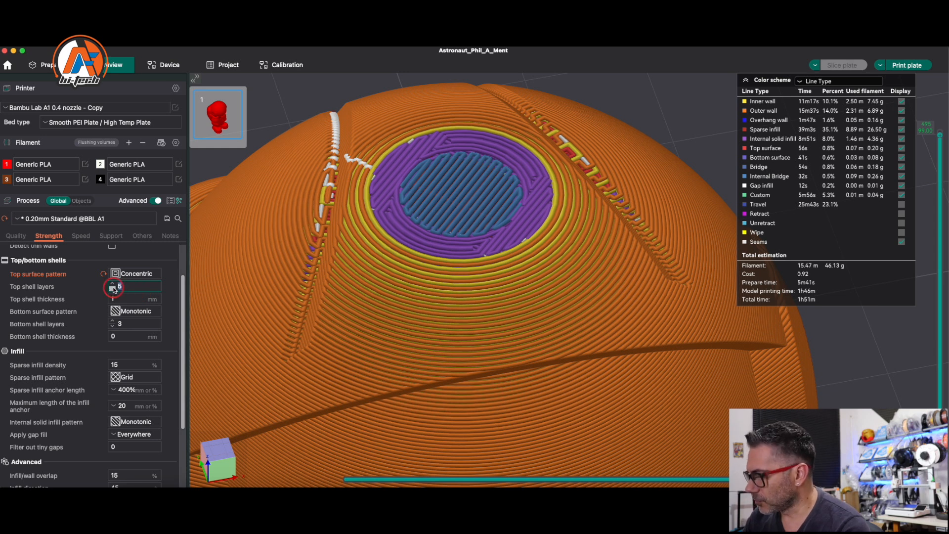
pyautogui.click(112, 284)
pyautogui.click(112, 284)
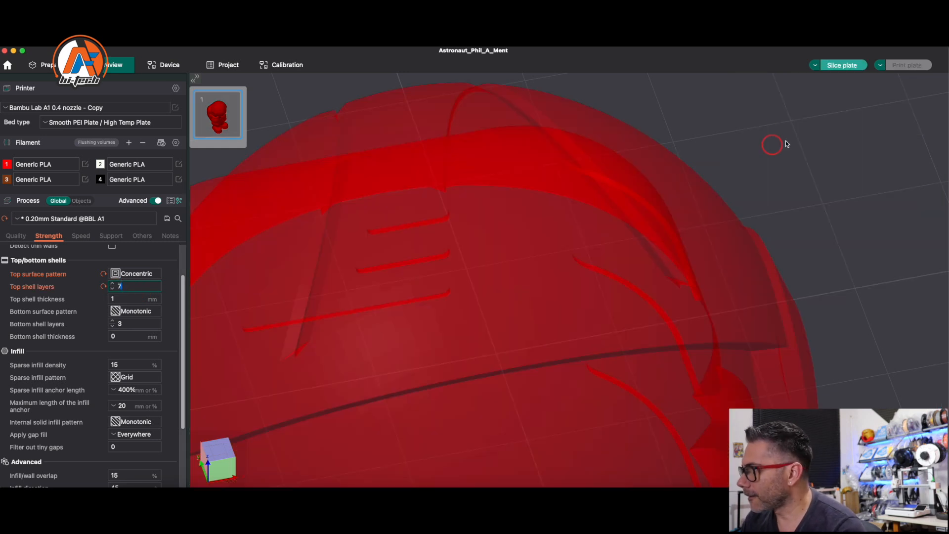
pyautogui.click(825, 71)
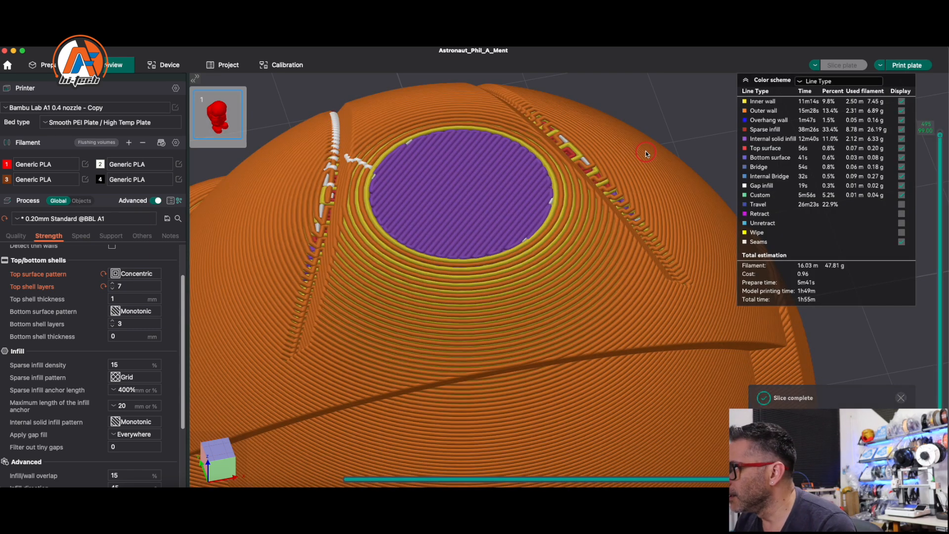
# Step the preview down to layer 493 and back up to layer 500 to examine the thicker top shell.
pyautogui.press('Down')
pyautogui.press('Down')
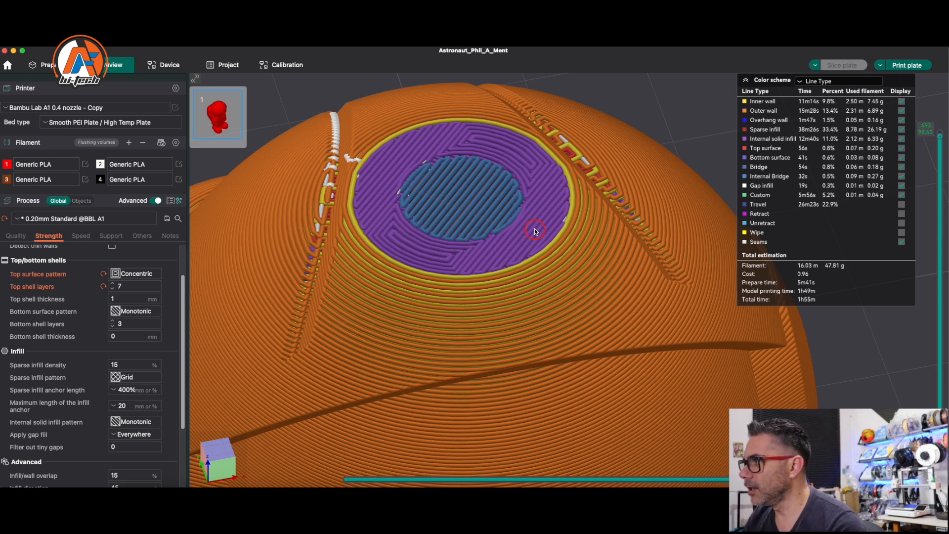
pyautogui.press('Up')
pyautogui.press('Up')
pyautogui.press('Up')
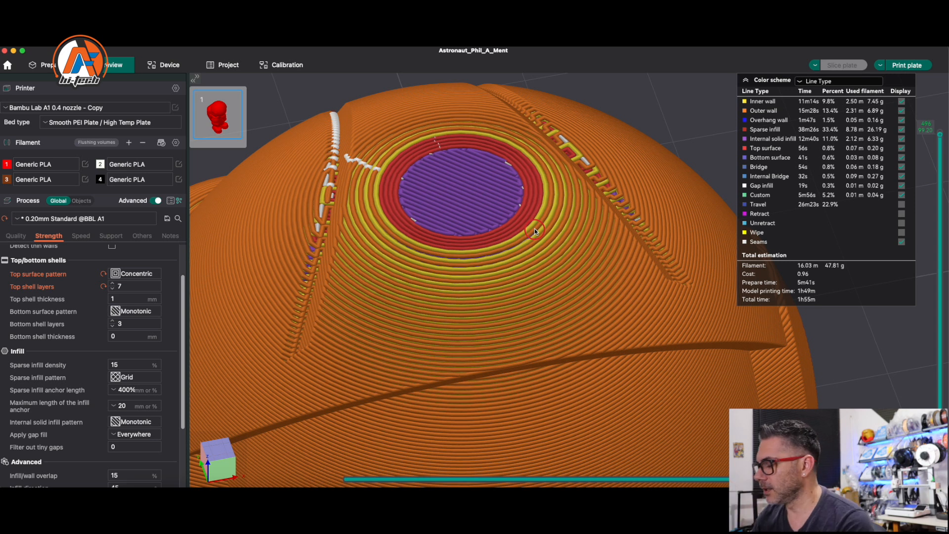
pyautogui.press('Up')
pyautogui.press('Up')
pyautogui.press('Up')
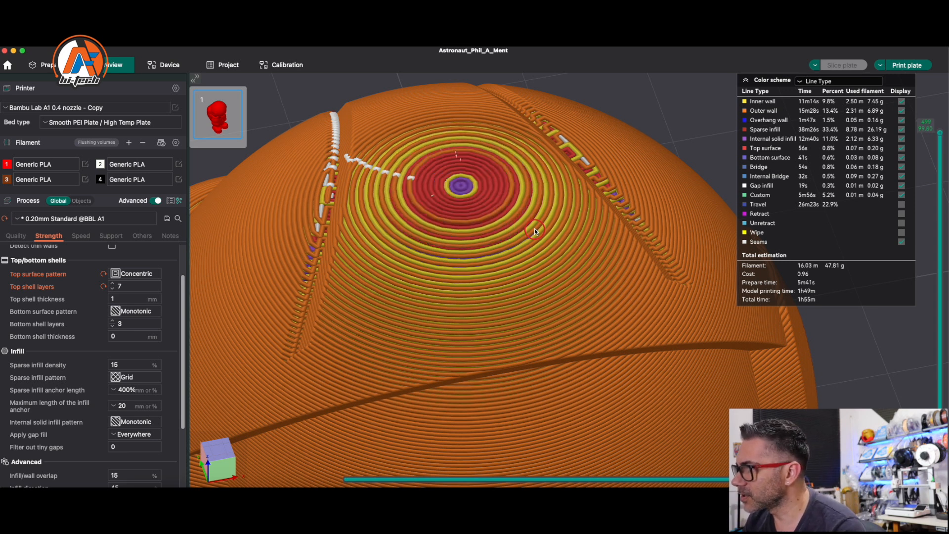
pyautogui.press('Up')
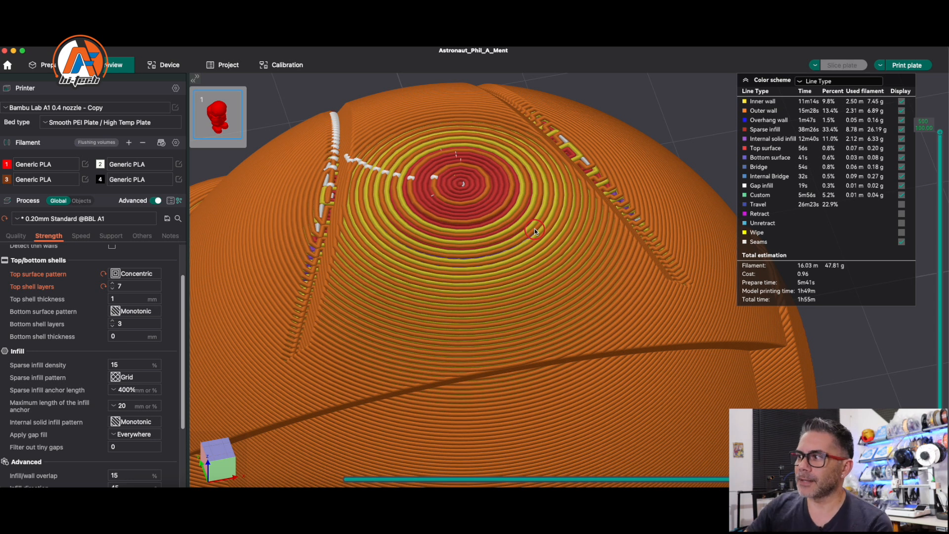
# Reset the top shell layers to 5 and the top surface pattern to Monotonic line, and reslice the plate.
pyautogui.click(104, 287)
pyautogui.click(103, 274)
pyautogui.click(842, 65)
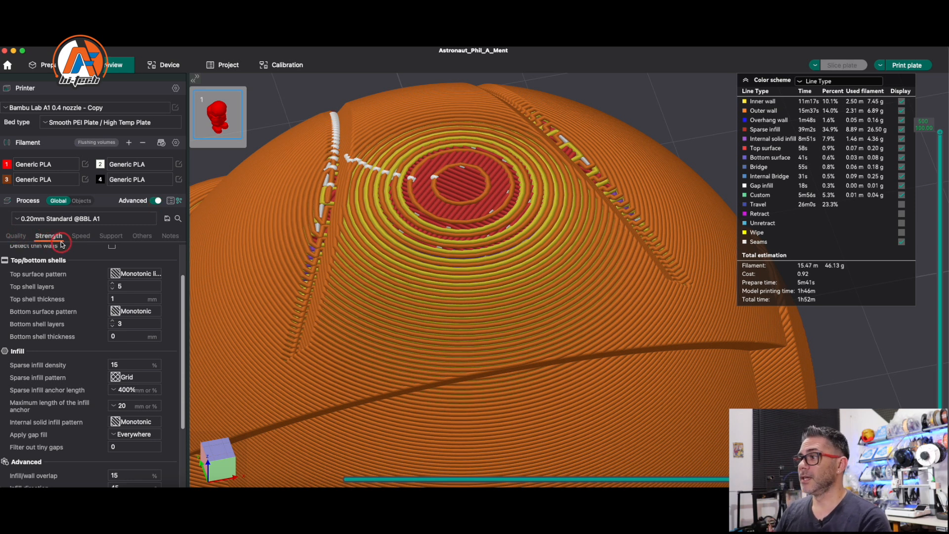
# Bring up the Infill settings and lower the preview to about layer 384 to examine the sparse infill grid inside the helmet.
pyautogui.scroll(-3, 99, 310)
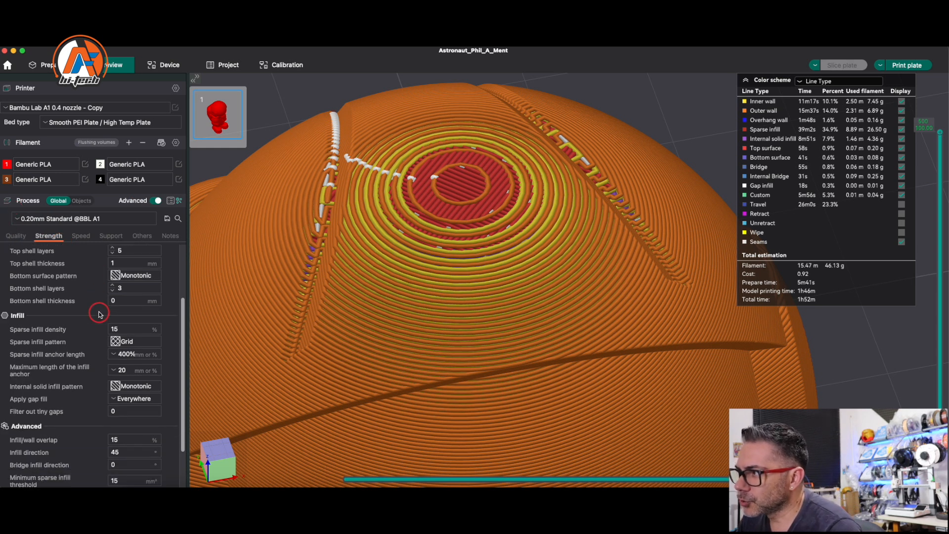
pyautogui.scroll(-1, 99, 314)
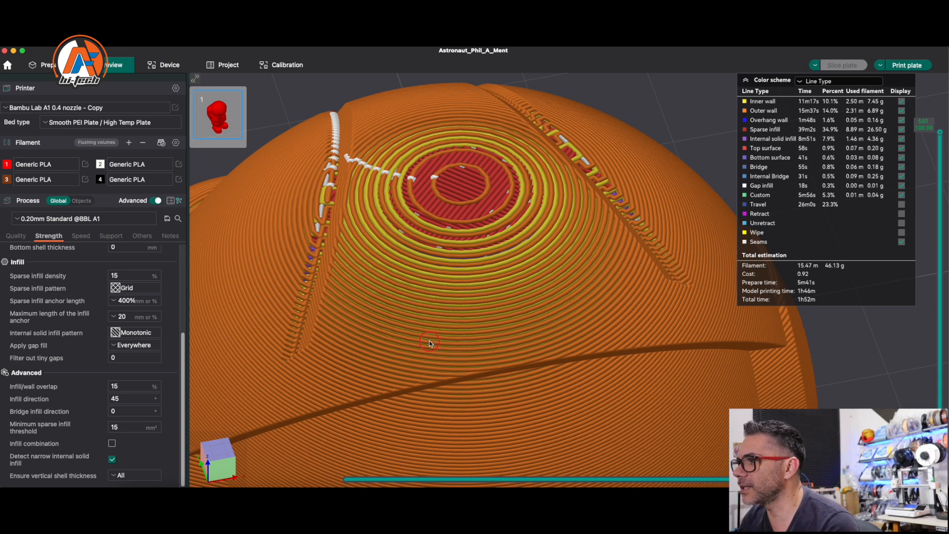
pyautogui.moveTo(941, 180); pyautogui.dragTo(940, 201)
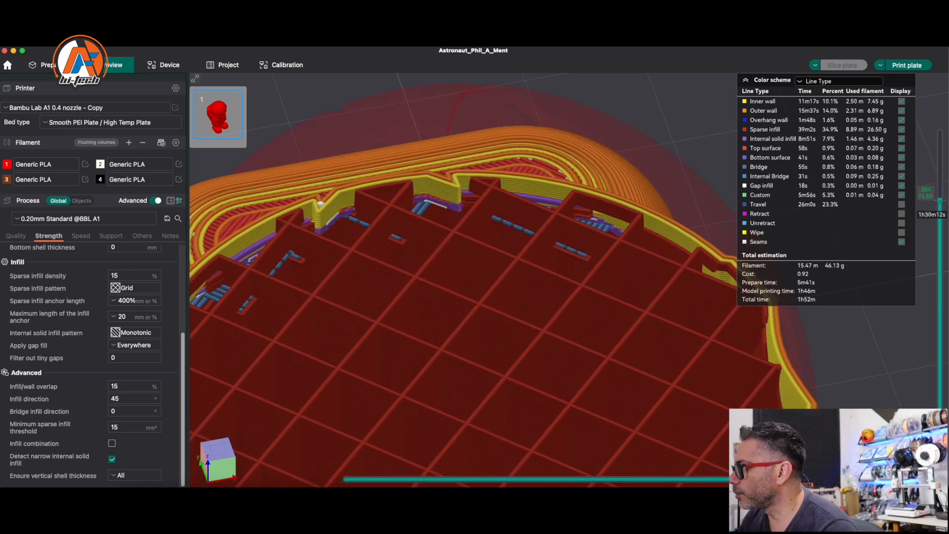
pyautogui.scroll(-3, 645, 295)
pyautogui.scroll(-5, 382, 342)
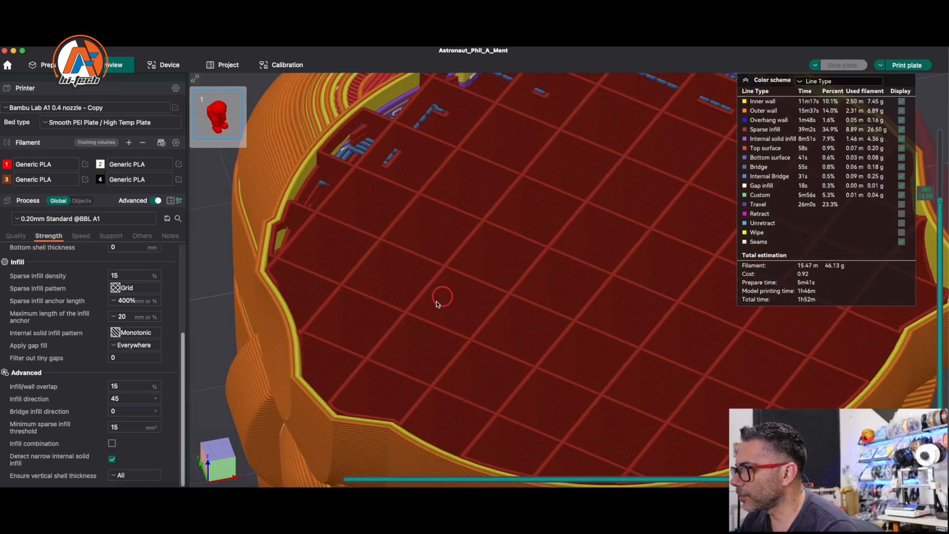
pyautogui.scroll(5, 394, 331)
pyautogui.scroll(-2, 450, 243)
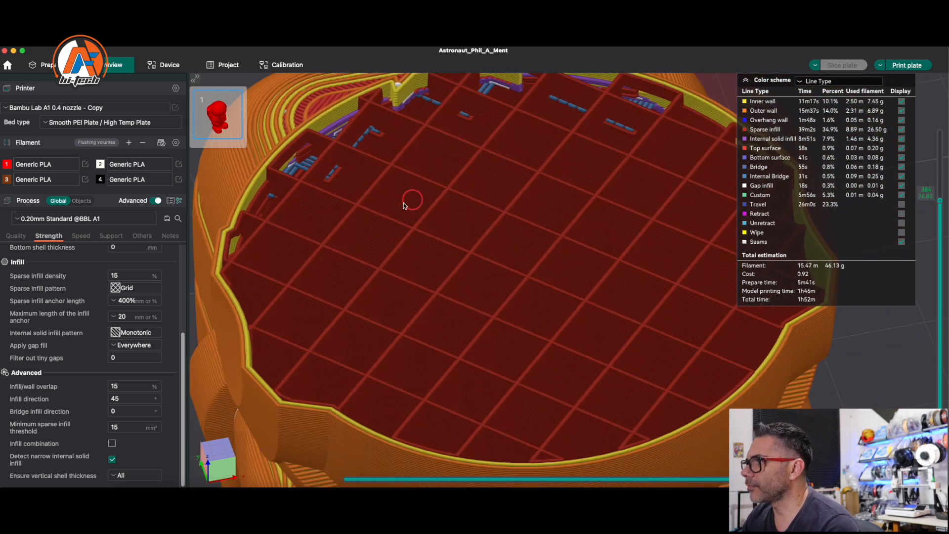
pyautogui.scroll(2, 513, 254)
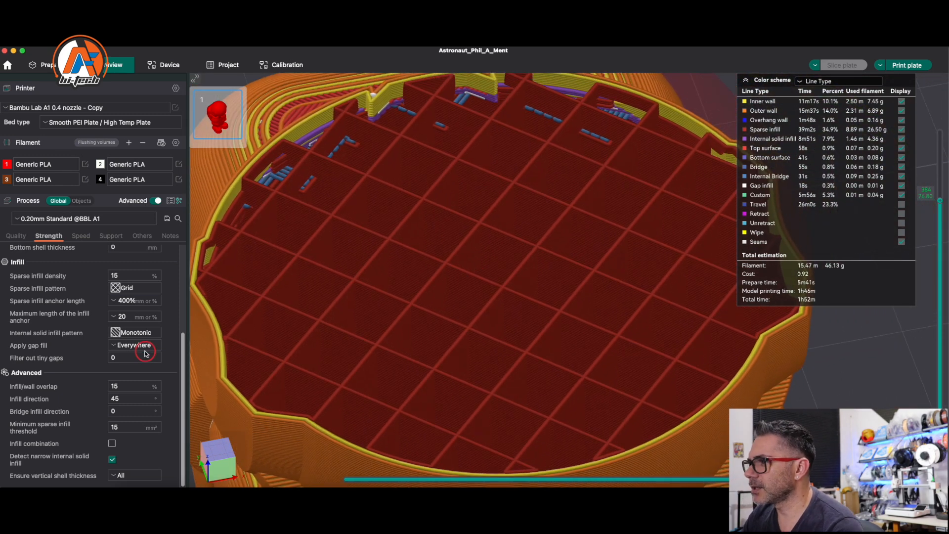
# Set the sparse infill density to 50% and reslice the plate.
pyautogui.moveTo(119, 273); pyautogui.dragTo(89, 275)
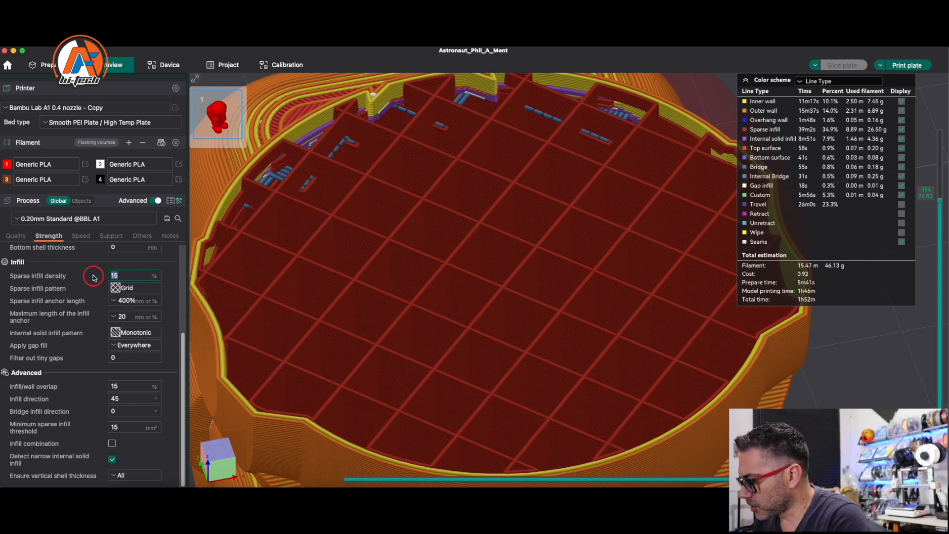
pyautogui.write('50')
pyautogui.press('Return')
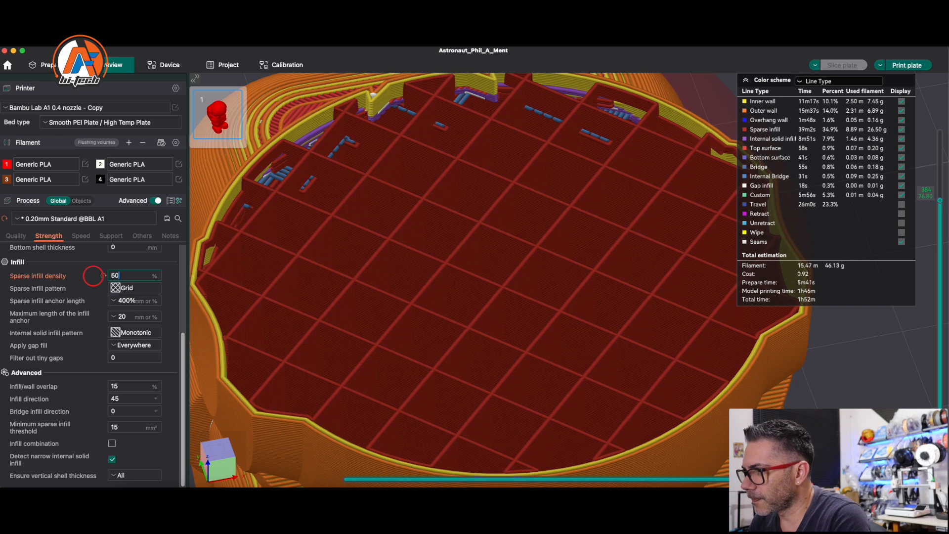
pyautogui.click(845, 66)
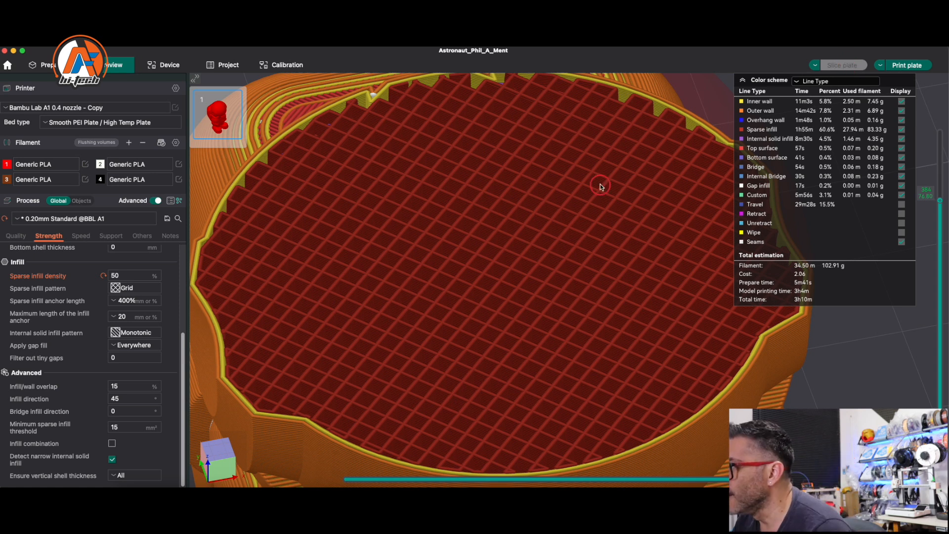
# Reset the sparse infill density to the preset's 15% and reslice the plate.
pyautogui.click(119, 275)
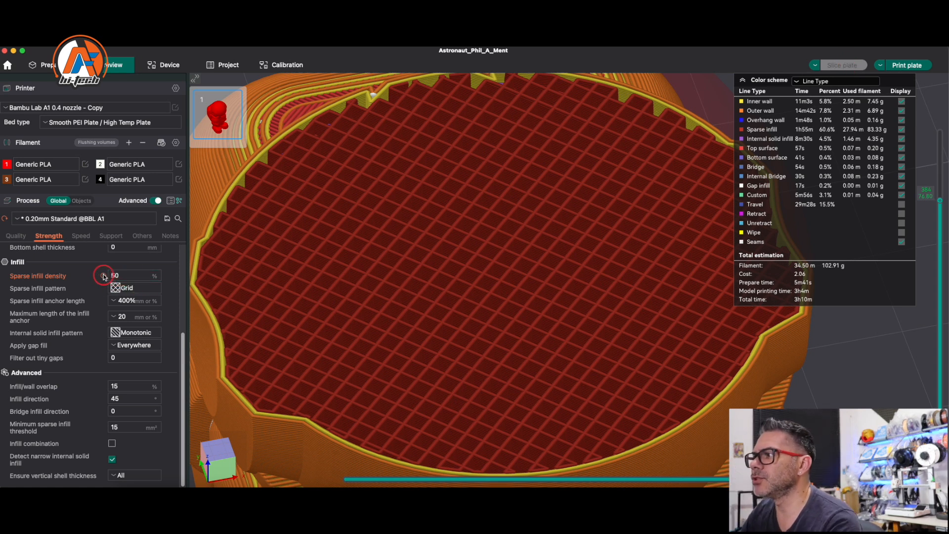
pyautogui.click(104, 276)
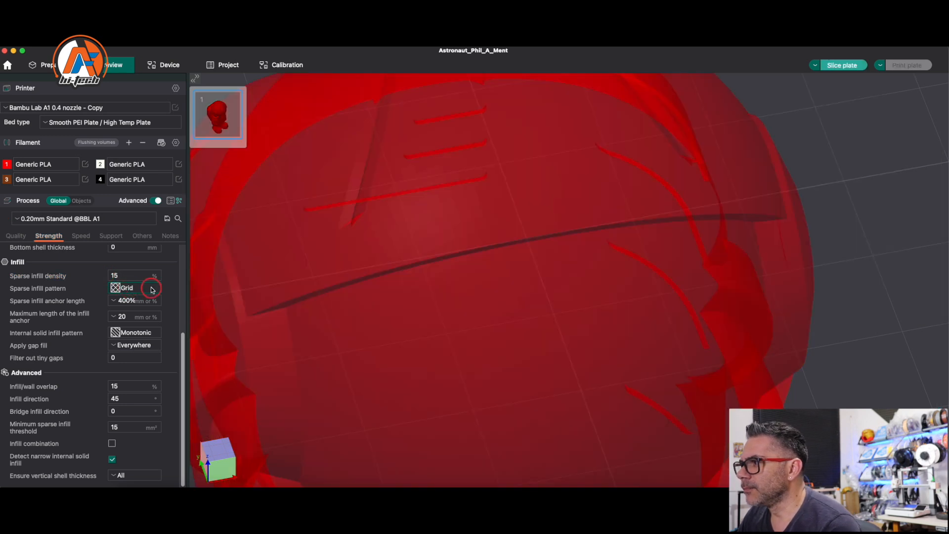
pyautogui.click(843, 65)
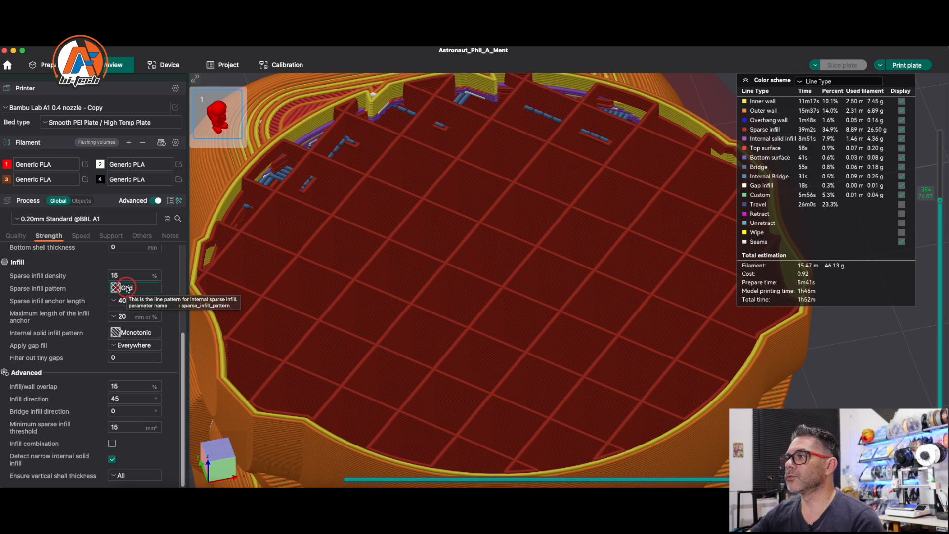
# Set the sparse infill pattern to Honeycomb and reslice the plate.
pyautogui.click(127, 288)
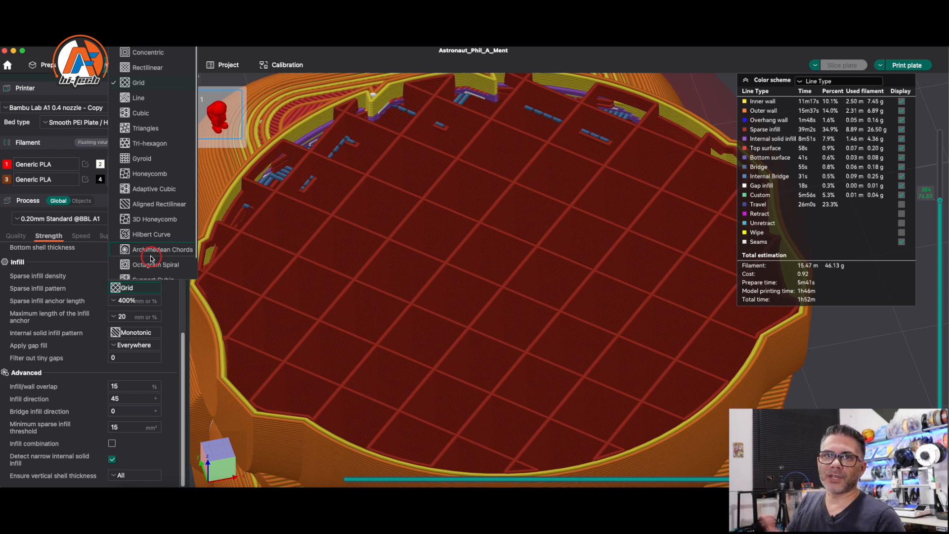
pyautogui.click(149, 173)
pyautogui.click(843, 64)
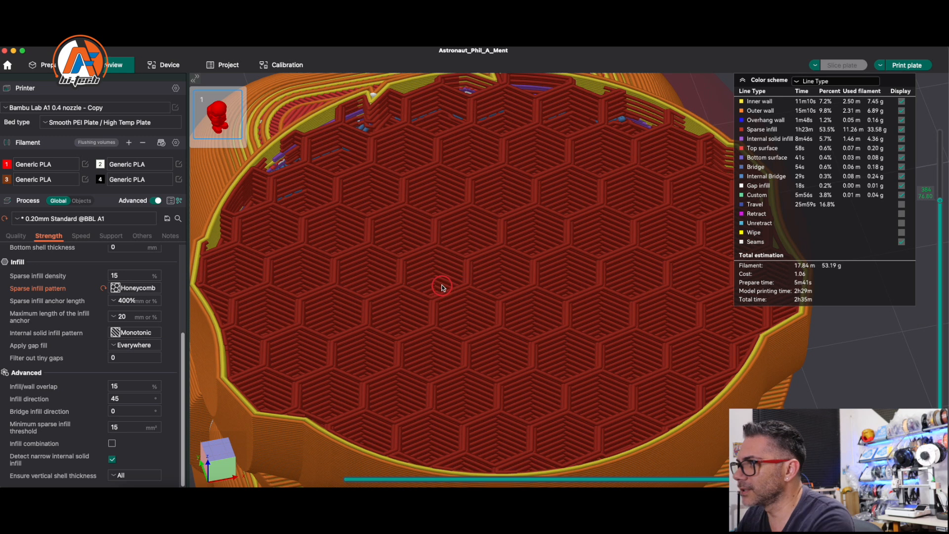
# Change the sparse infill pattern to Gyroid and reslice the plate.
pyautogui.click(133, 288)
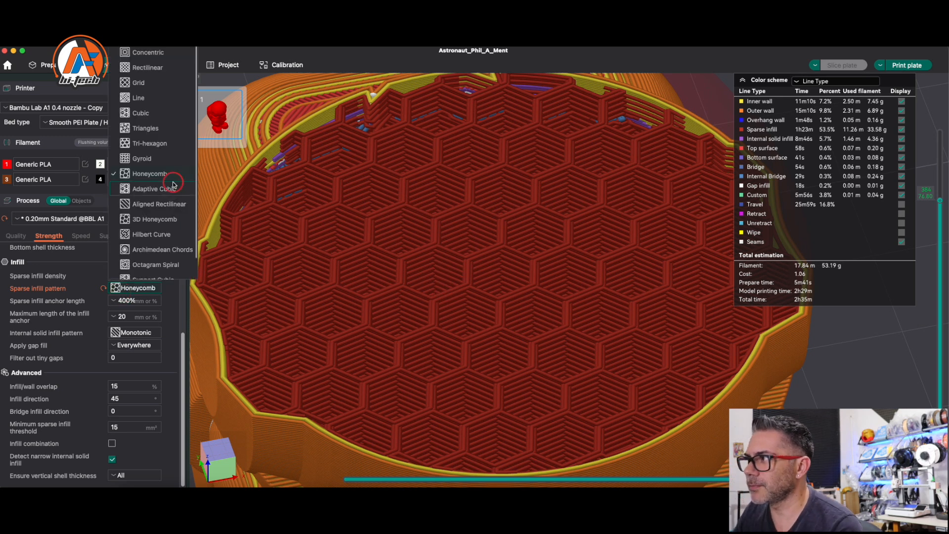
pyautogui.click(149, 158)
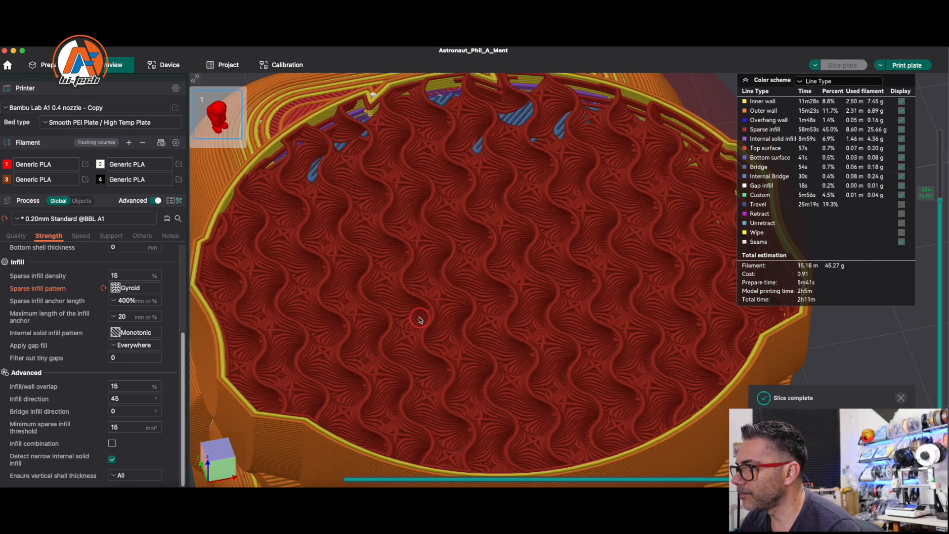
# Examine how the Gyroid infill changes from layer to layer in the sliced preview.
pyautogui.scroll(-2, 939, 203)
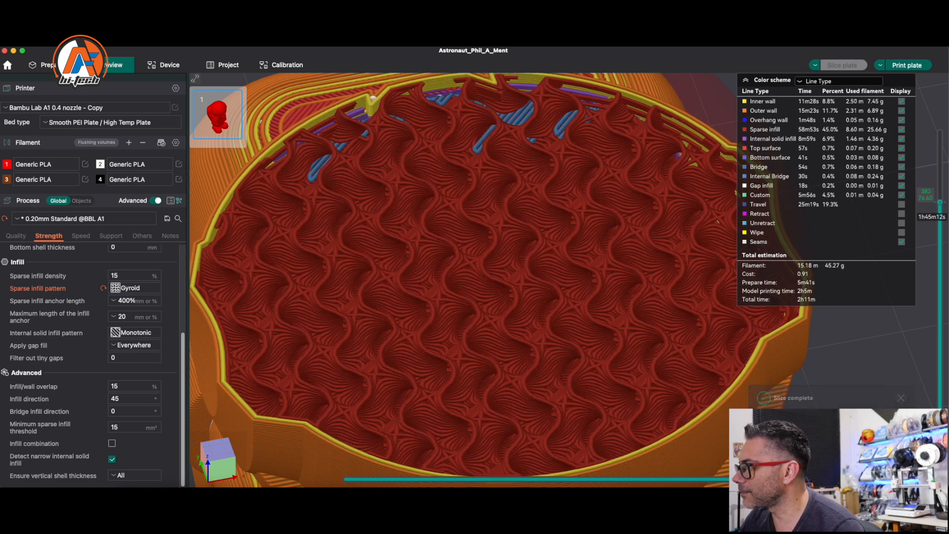
pyautogui.scroll(3, 939, 203)
pyautogui.click(630, 253)
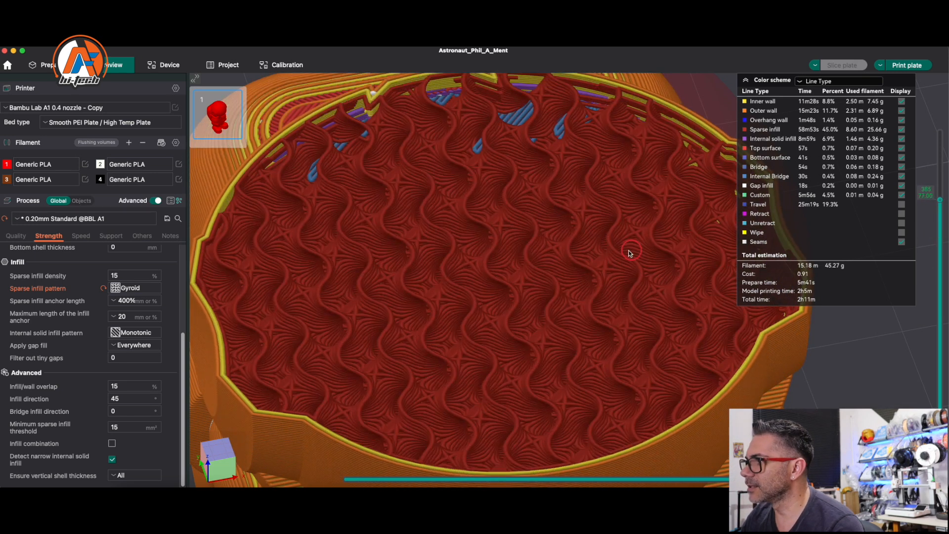
pyautogui.press('Down')
pyautogui.press('Down')
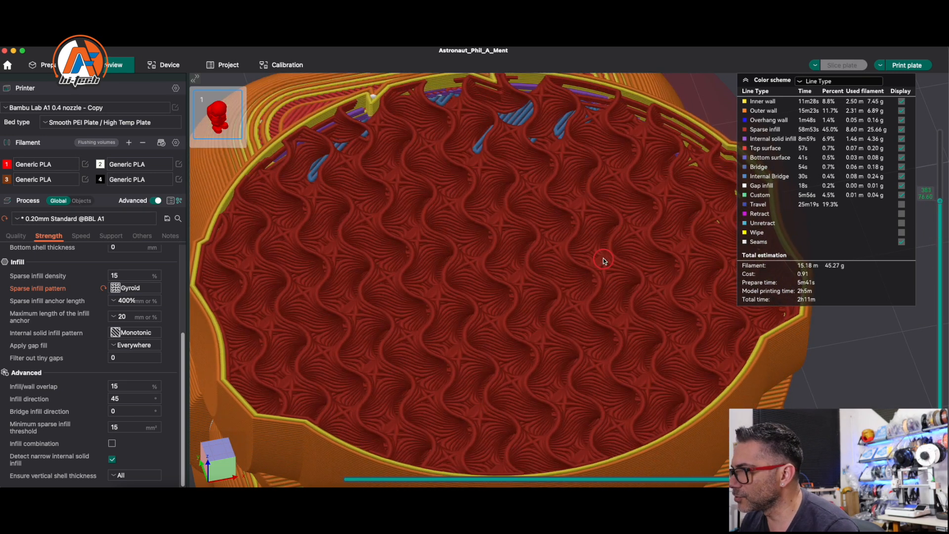
pyautogui.press('Up')
pyautogui.press('Down')
pyautogui.press('Up')
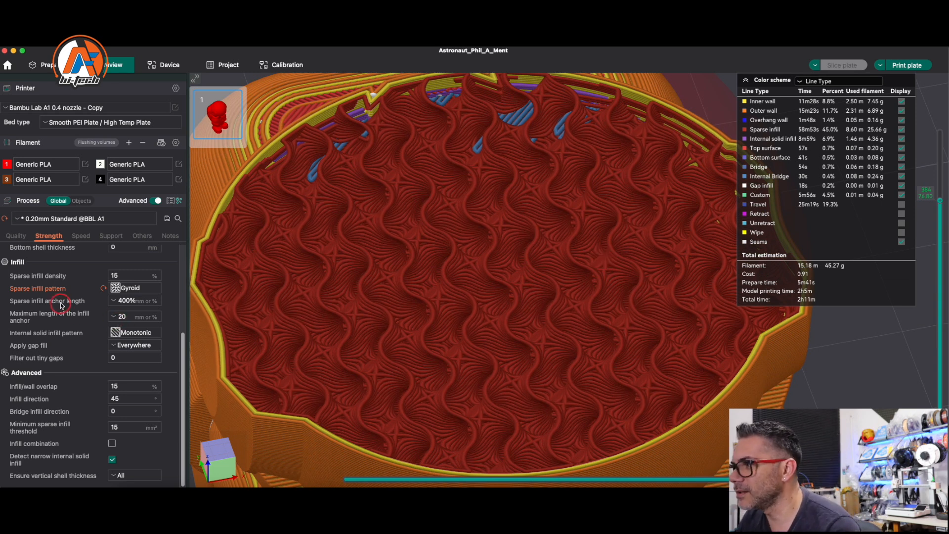
# Try a sparse infill anchor length of 0 (no open anchors) and reset it to the preset's 400%.
pyautogui.click(118, 300)
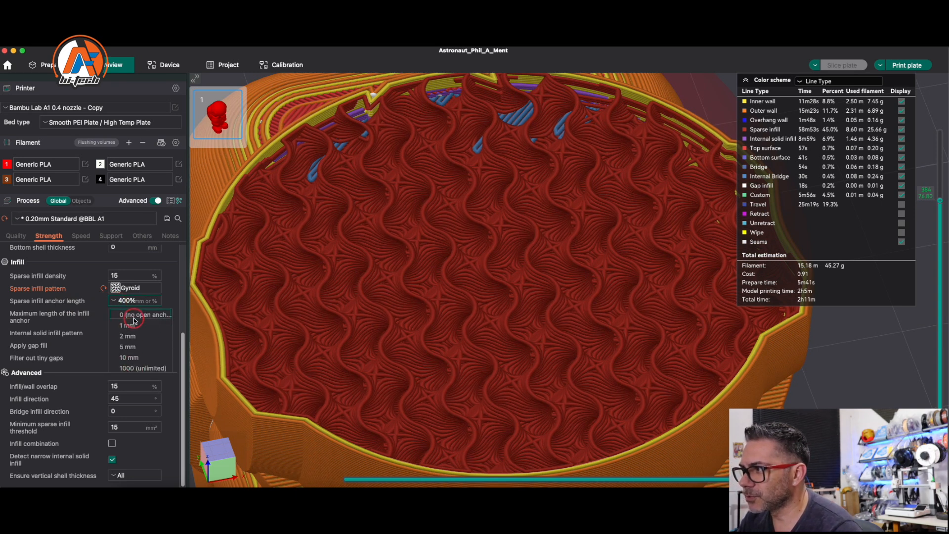
pyautogui.click(114, 301)
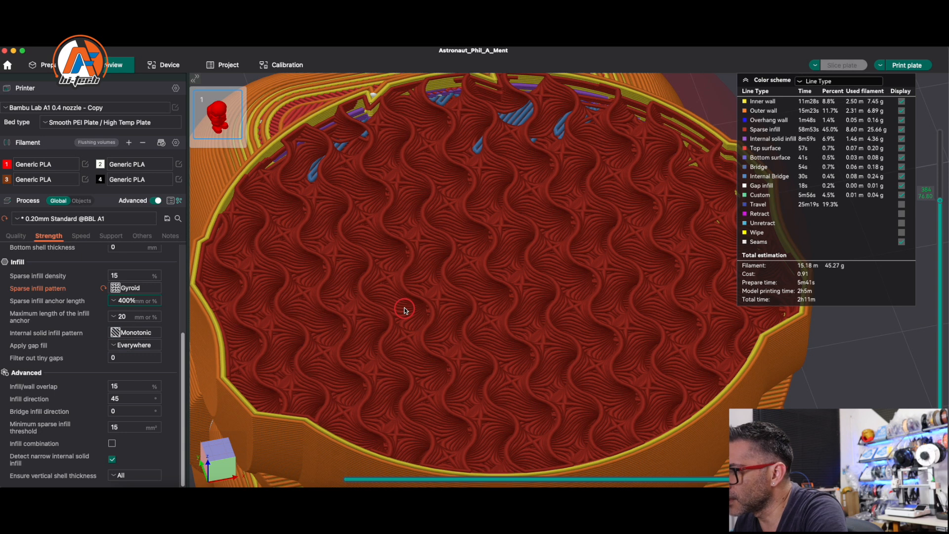
pyautogui.press('Down')
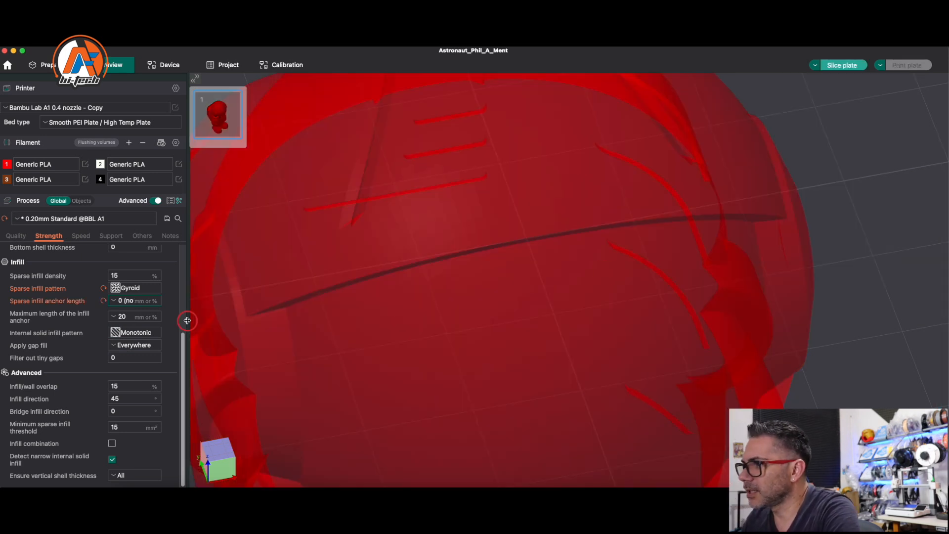
pyautogui.click(102, 301)
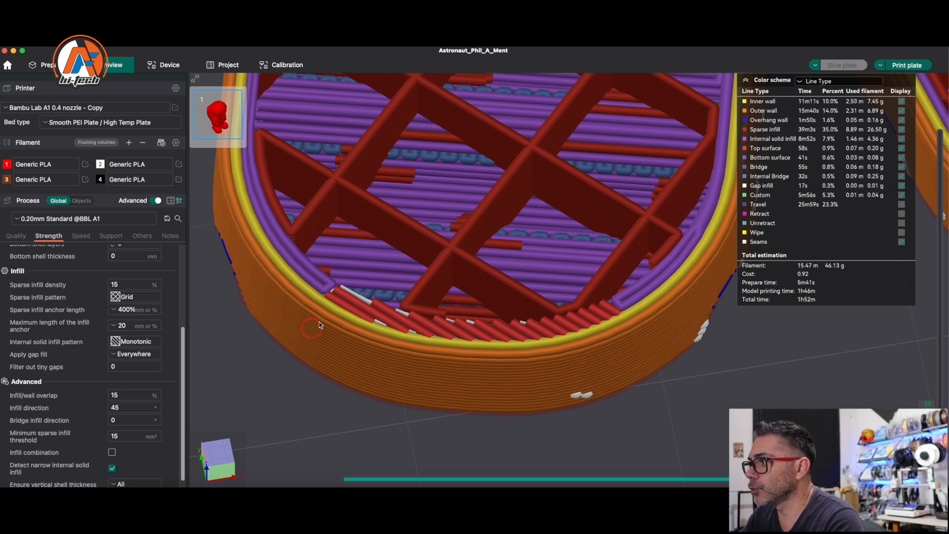
# Hide and show the gap infill lines in the preview to examine where they fill the model.
pyautogui.click(765, 188)
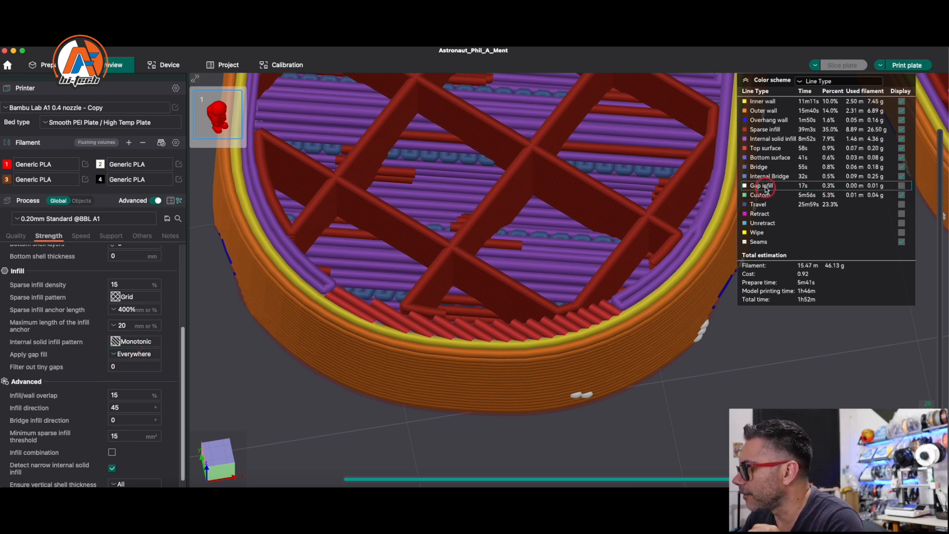
pyautogui.click(755, 188)
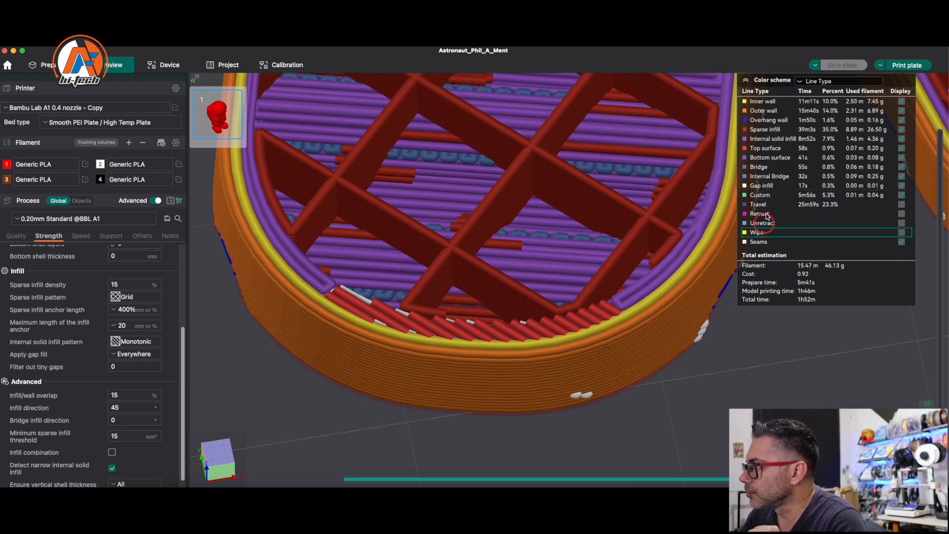
pyautogui.click(767, 187)
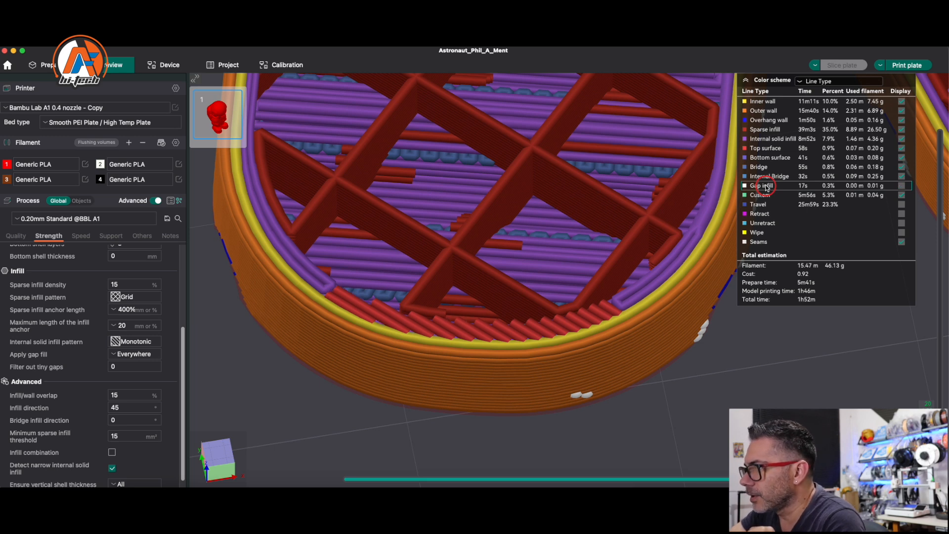
pyautogui.scroll(2, 438, 328)
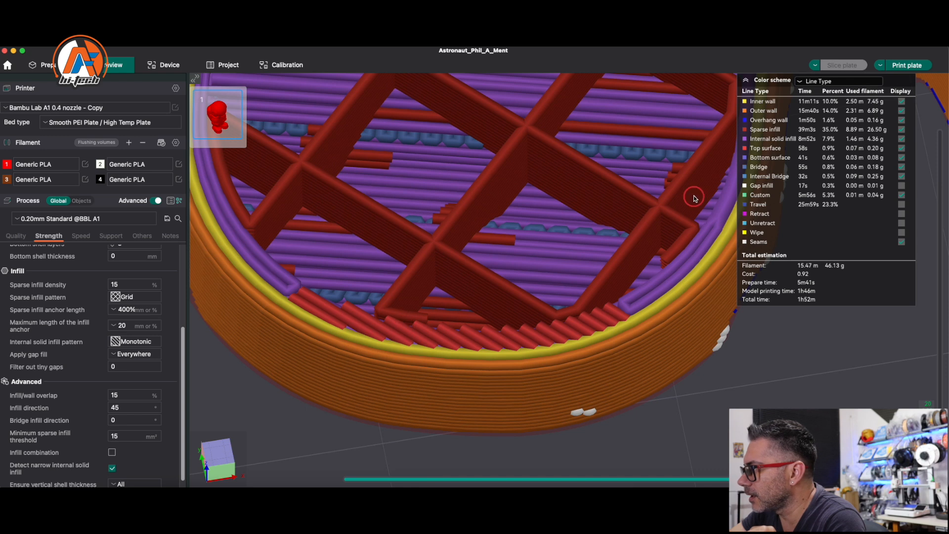
pyautogui.click(756, 186)
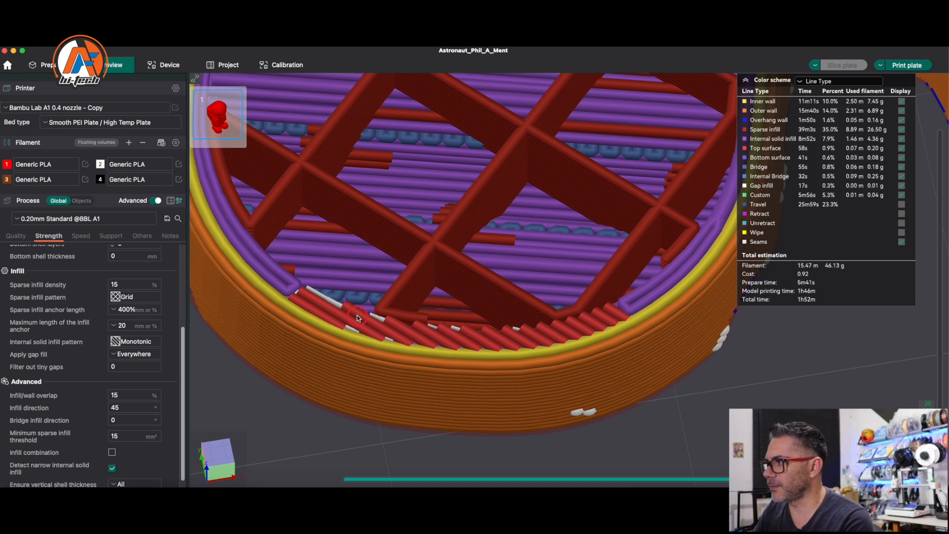
# Set the gap fill application to Nowhere and reslice the plate.
pyautogui.click(131, 355)
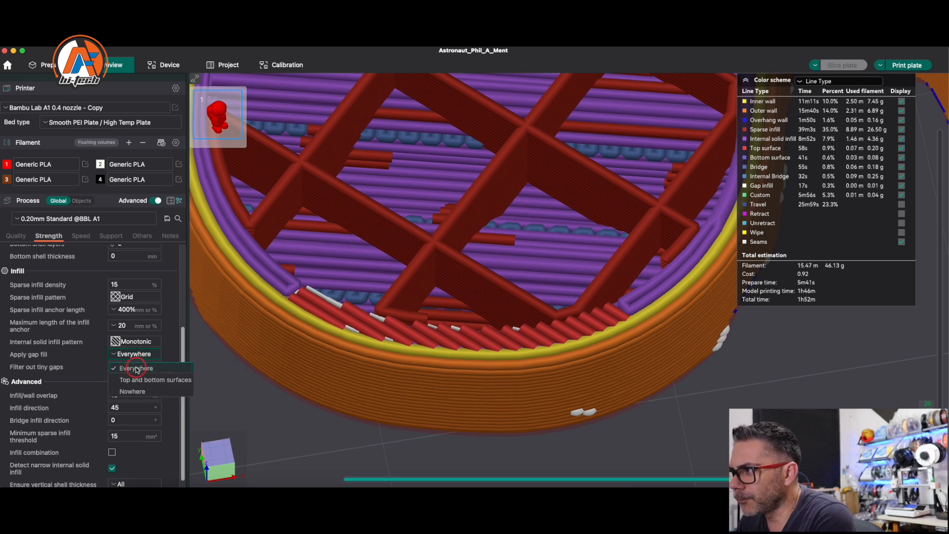
pyautogui.click(132, 392)
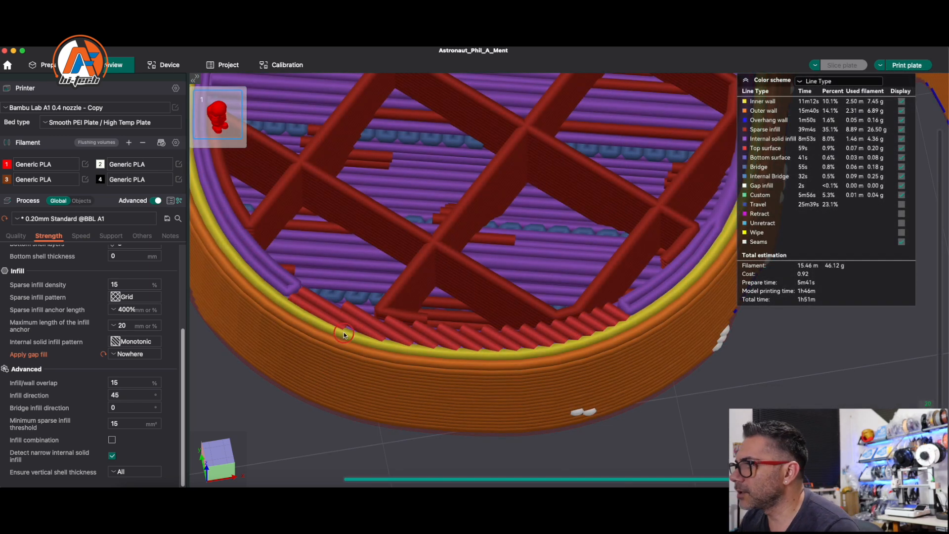
# Return the gap fill application to Everywhere and reslice the plate.
pyautogui.click(131, 354)
pyautogui.click(124, 368)
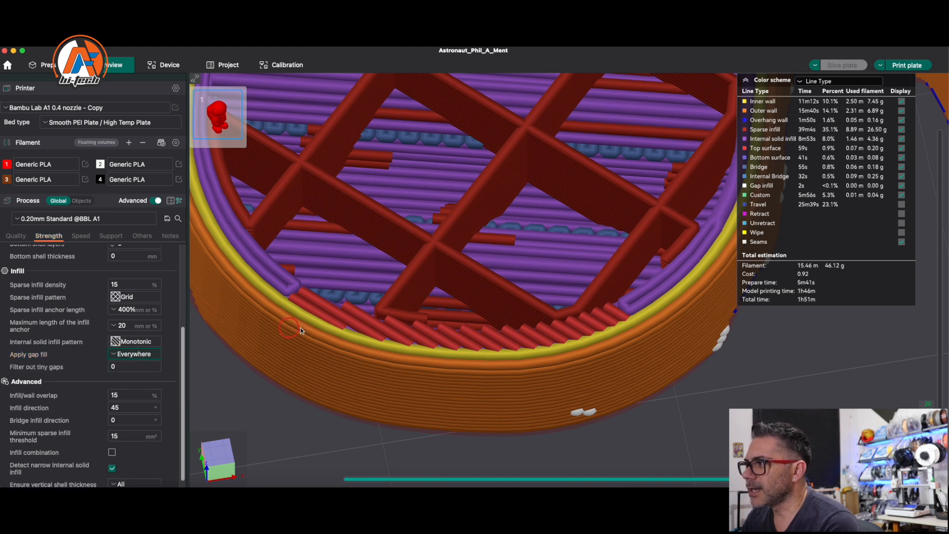
pyautogui.click(840, 66)
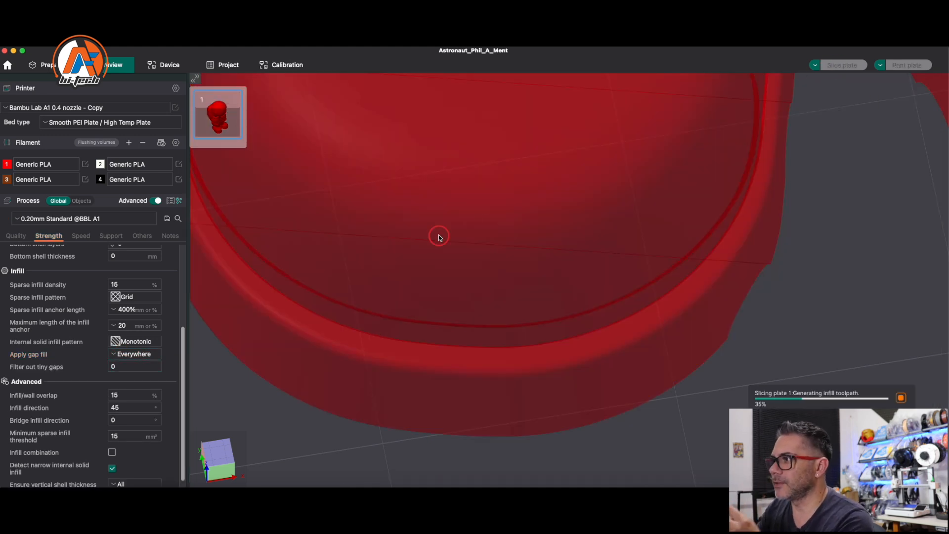
pyautogui.scroll(1, 439, 237)
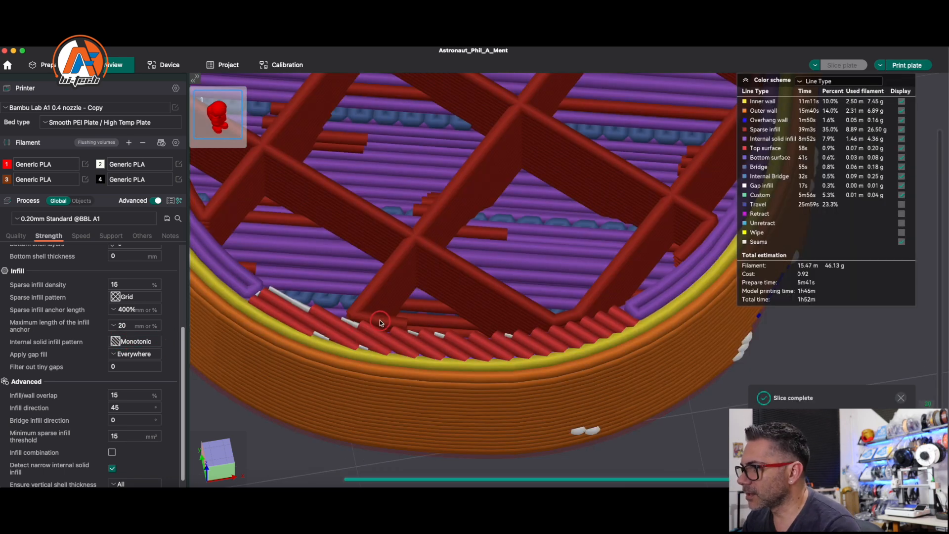
pyautogui.scroll(-3, 352, 325)
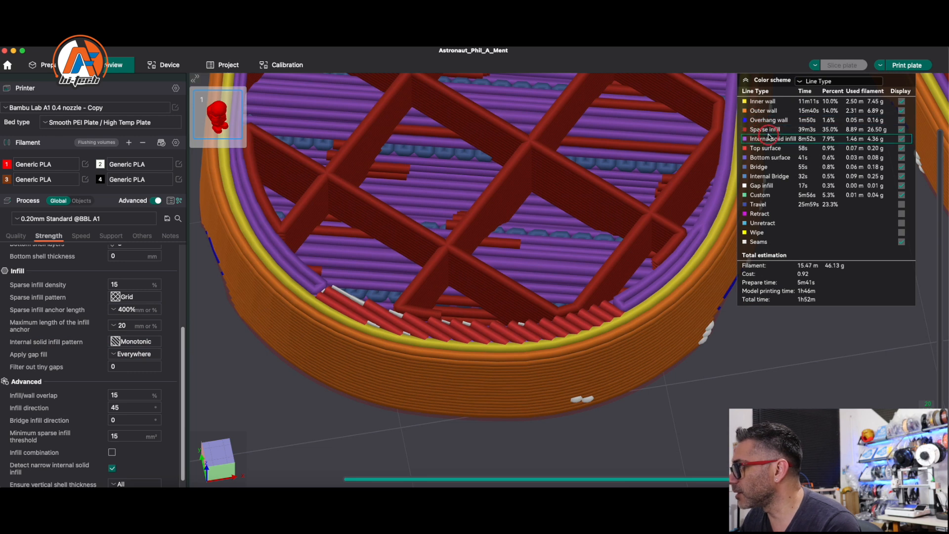
# Toggle the internal solid infill lines off and on in the preview to identify them.
pyautogui.click(789, 140)
pyautogui.click(789, 140)
pyautogui.click(789, 139)
pyautogui.click(764, 139)
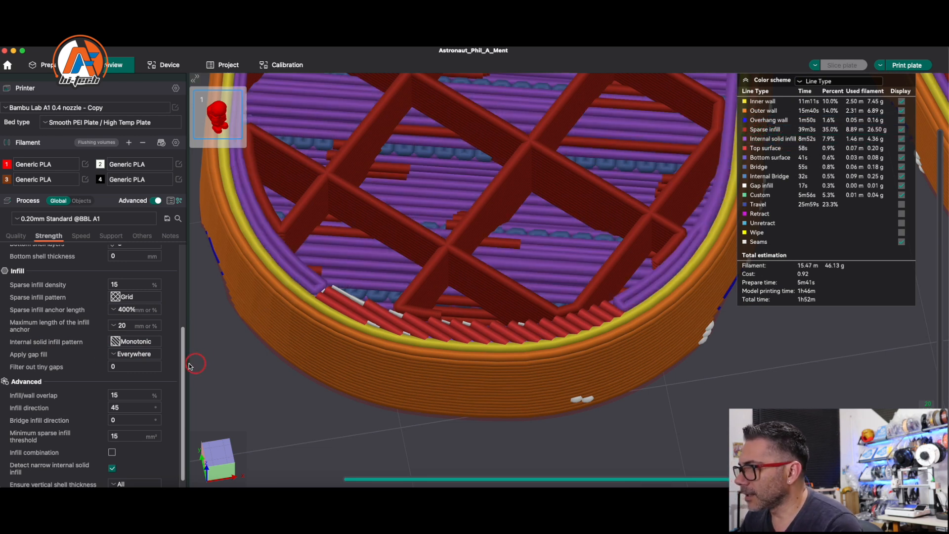
# Lower the previewed layer about a dozen layers to examine the internal solid infill.
pyautogui.click(764, 317)
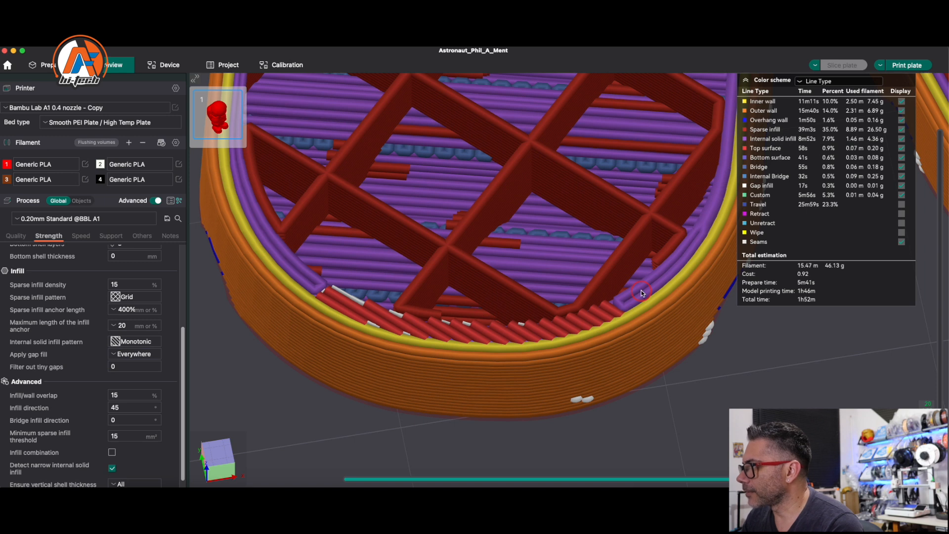
pyautogui.press('Down')
pyautogui.press('Down')
pyautogui.press('Down')
pyautogui.press('Down')
pyautogui.press('Down')
pyautogui.press('Down')
pyautogui.press('Down')
pyautogui.press('Down')
pyautogui.press('Down')
pyautogui.press('Down')
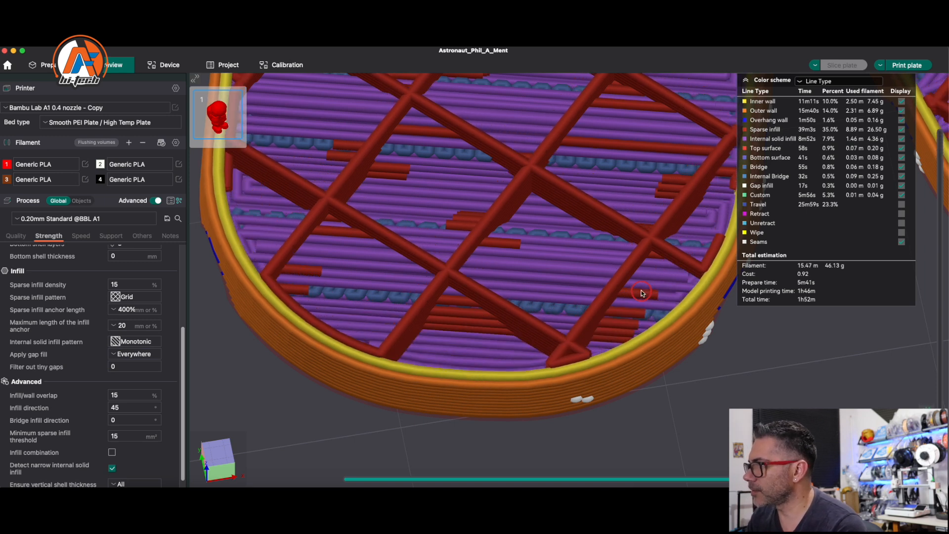
pyautogui.press('Down')
pyautogui.press('Down')
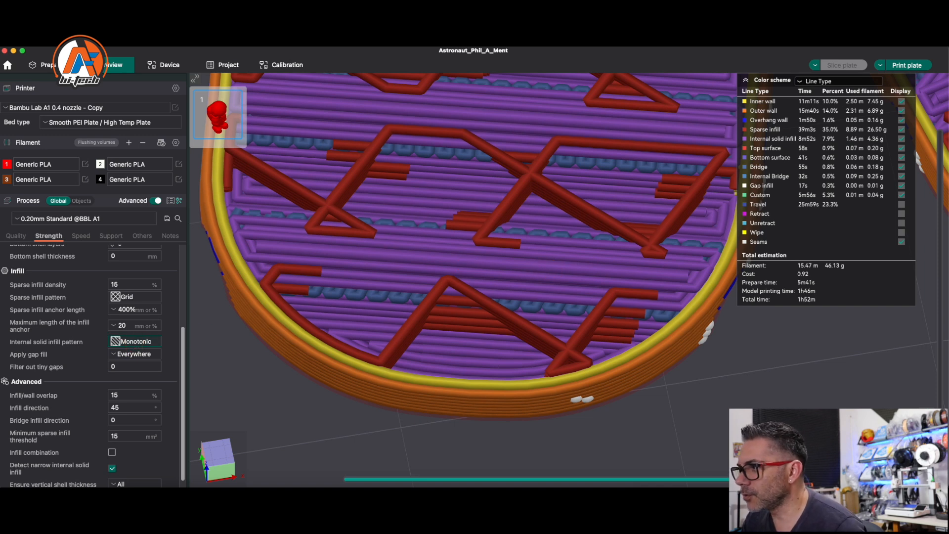
# Set the internal solid infill pattern to Aligned Rectilinear and reslice the plate.
pyautogui.click(136, 342)
pyautogui.click(153, 418)
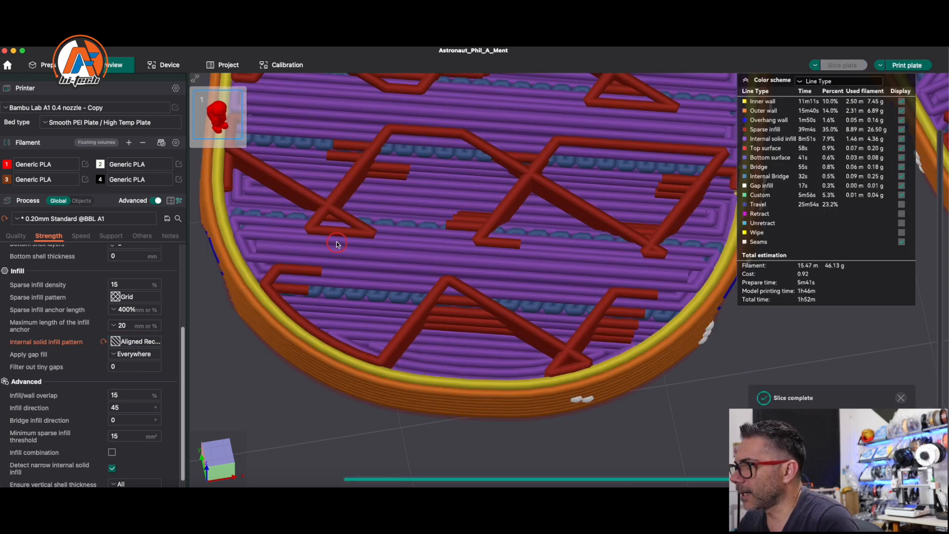
# Change the internal solid infill pattern to Archimedean Chords and reslice the plate.
pyautogui.click(131, 342)
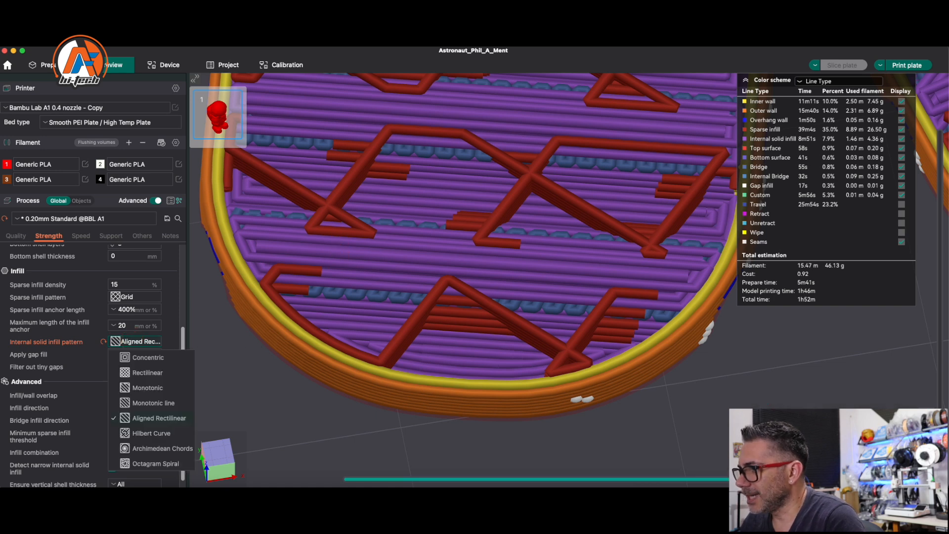
pyautogui.click(149, 451)
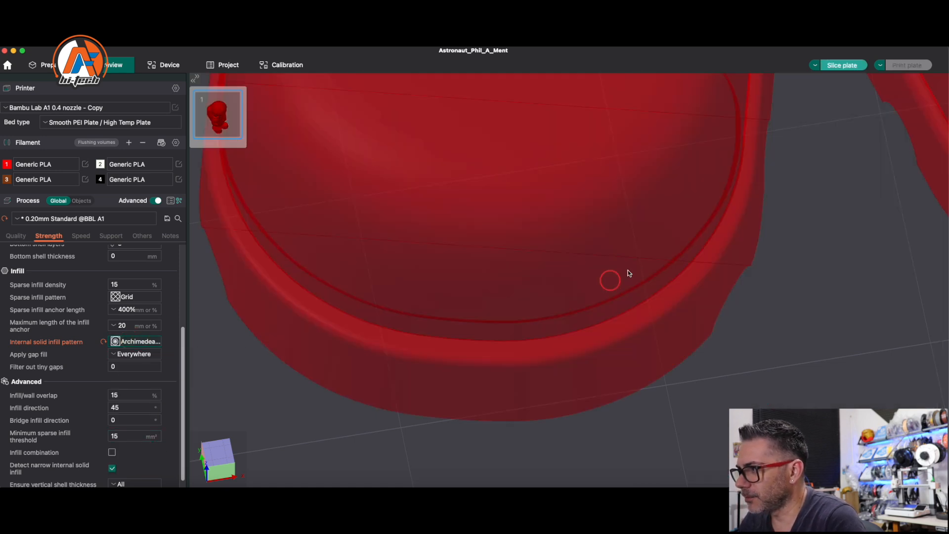
pyautogui.click(843, 69)
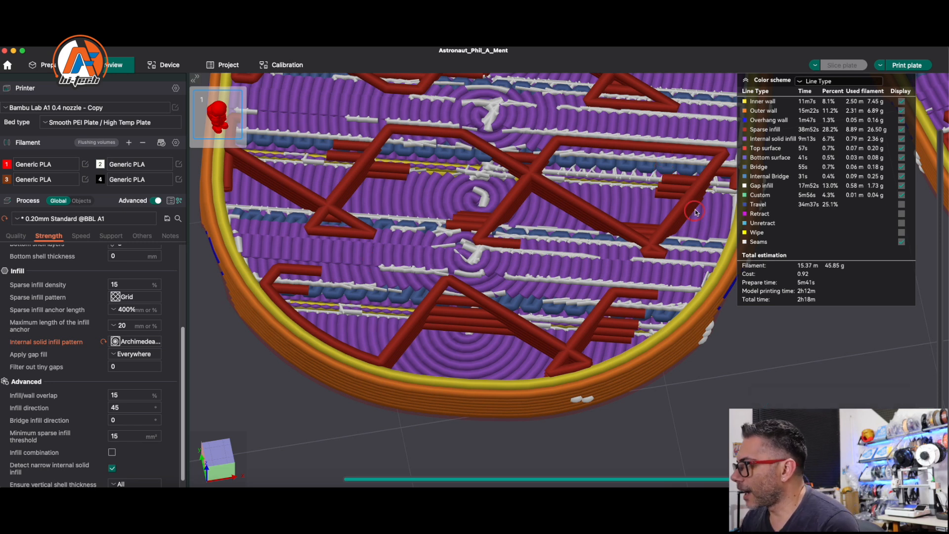
# Examine the Archimedean Chords layers and their gap infill by toggling the gap lines and stepping through nearby layers.
pyautogui.click(751, 186)
pyautogui.click(751, 186)
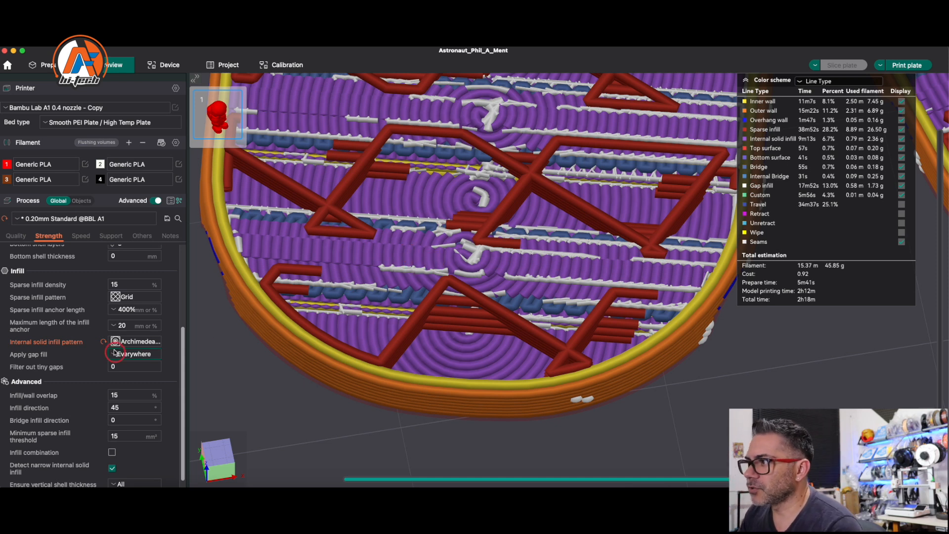
pyautogui.moveTo(113, 344)
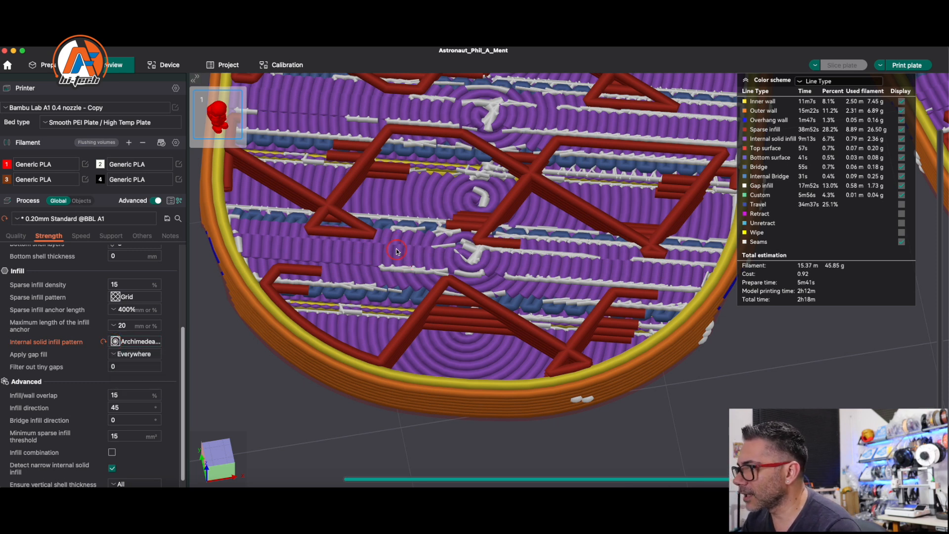
pyautogui.scroll(3, 396, 249)
pyautogui.scroll(-3, 396, 249)
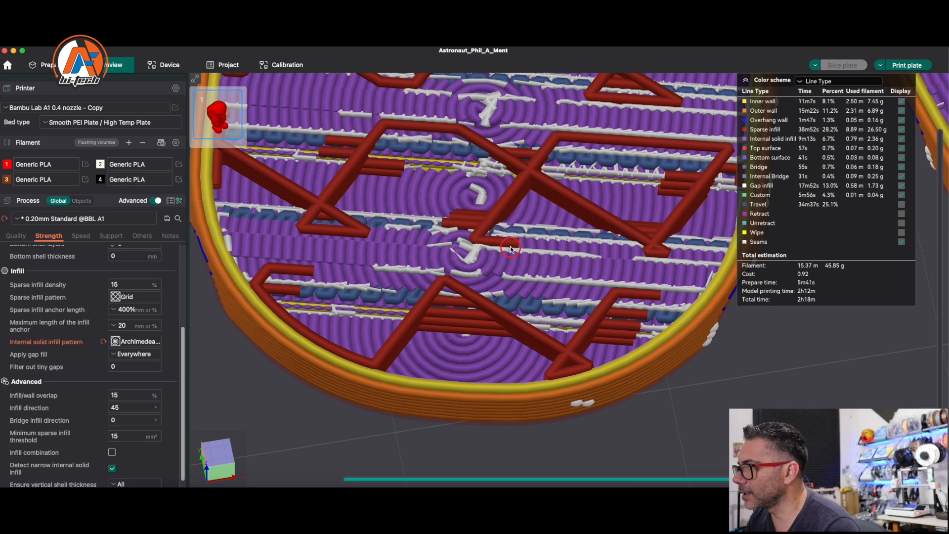
pyautogui.press('Down')
pyautogui.press('Down')
pyautogui.press('Up')
pyautogui.press('Up')
pyautogui.press('Up')
pyautogui.press('Up')
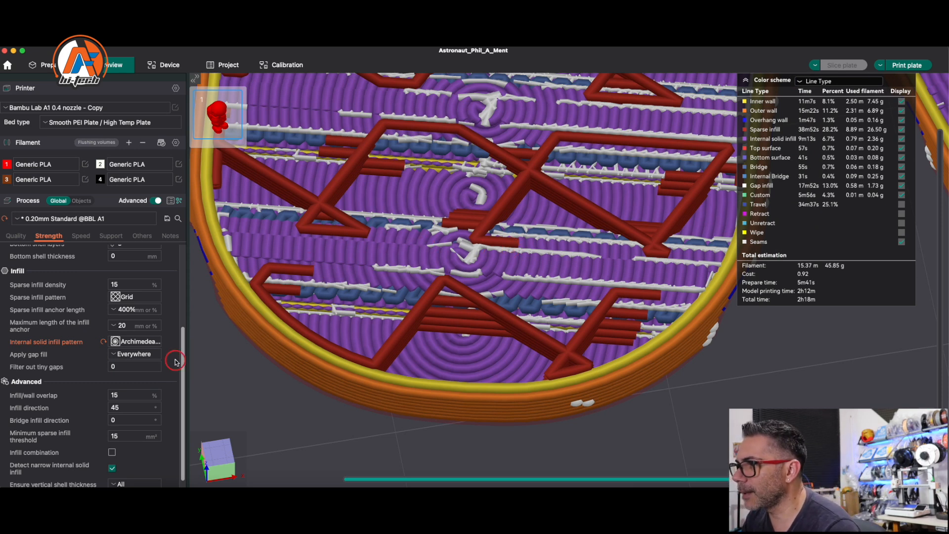
# Reset the internal solid infill pattern to the preset's Monotonic and reslice the plate.
pyautogui.click(103, 342)
pyautogui.click(842, 65)
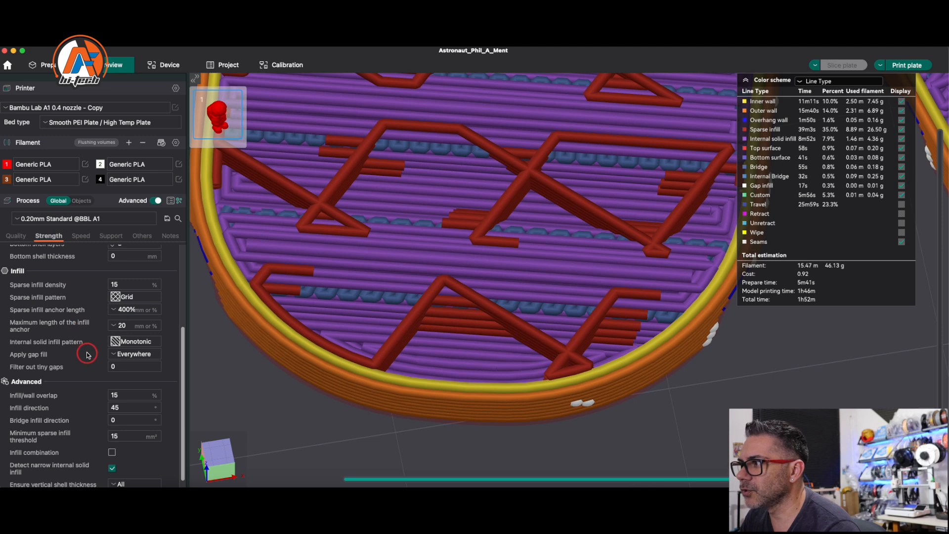
# Frame both of the astronaut's sliced feet in the preview beside the advanced infill settings.
pyautogui.scroll(-1, 85, 352)
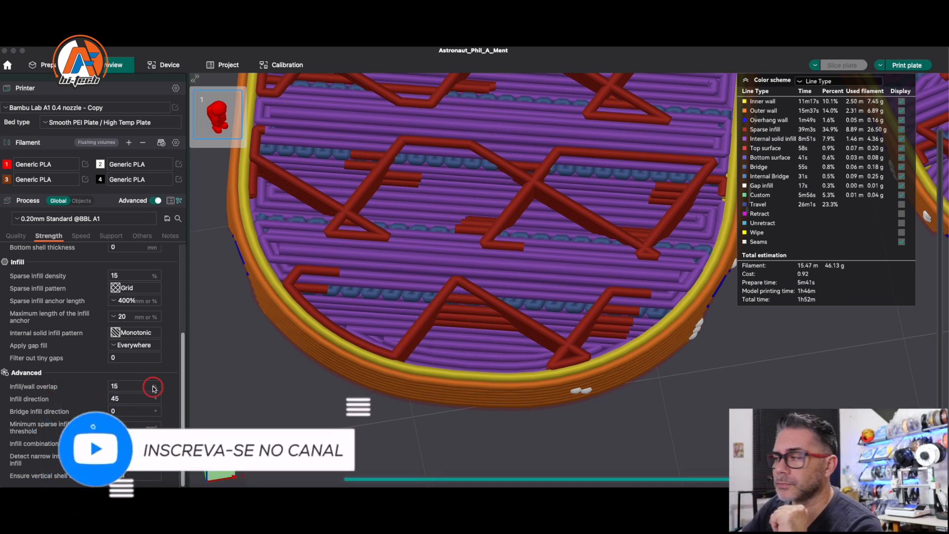
pyautogui.moveTo(376, 316); pyautogui.dragTo(457, 297)
pyautogui.scroll(-5, 458, 297)
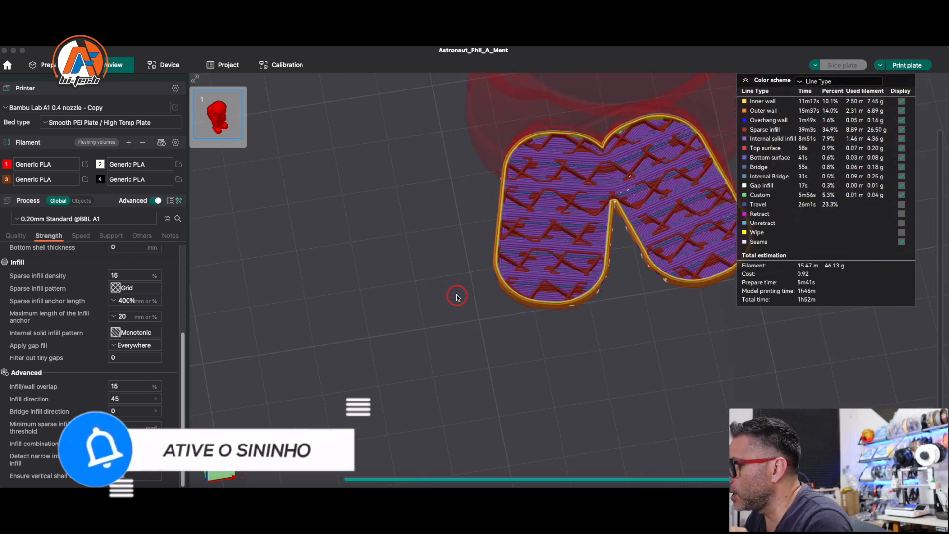
pyautogui.moveTo(625, 322); pyautogui.dragTo(851, 258)
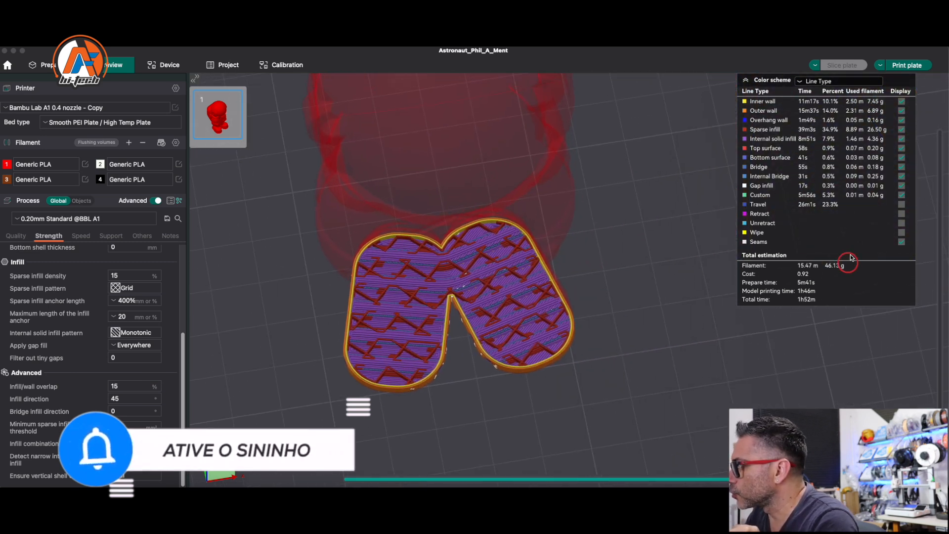
# Examine the whole sliced astronaut, cut the preview down to layer 274, and review the Strength settings from the walls section onward.
pyautogui.click(939, 135)
pyautogui.moveTo(939, 135); pyautogui.dragTo(939, 132)
pyautogui.moveTo(673, 250); pyautogui.dragTo(606, 332)
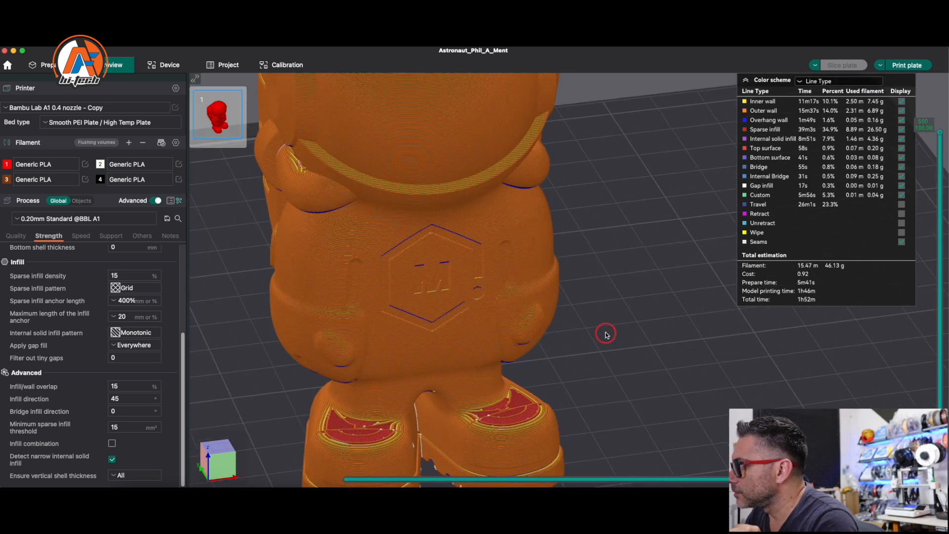
pyautogui.click(939, 160)
pyautogui.moveTo(939, 161); pyautogui.dragTo(939, 266)
pyautogui.moveTo(606, 333); pyautogui.dragTo(601, 292)
pyautogui.scroll(-3, 612, 265)
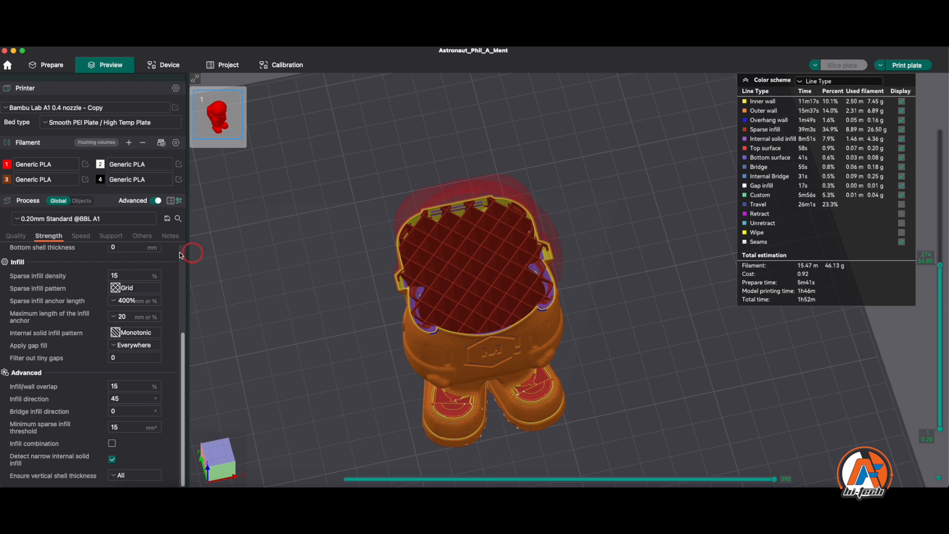
pyautogui.scroll(5, 56, 328)
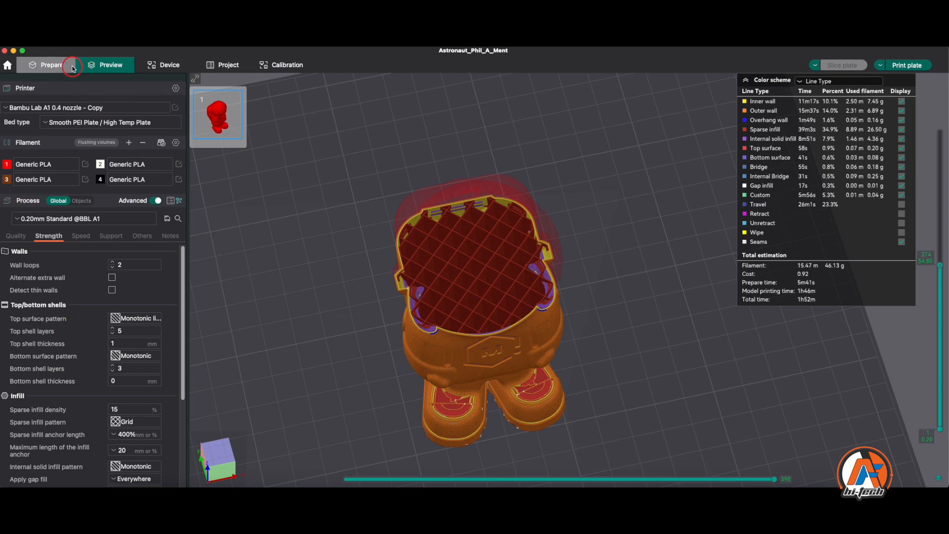
# Add a cube modifier to the astronaut in the Prepare view, acknowledge the per-object notice, and return to the global process settings.
pyautogui.click(48, 64)
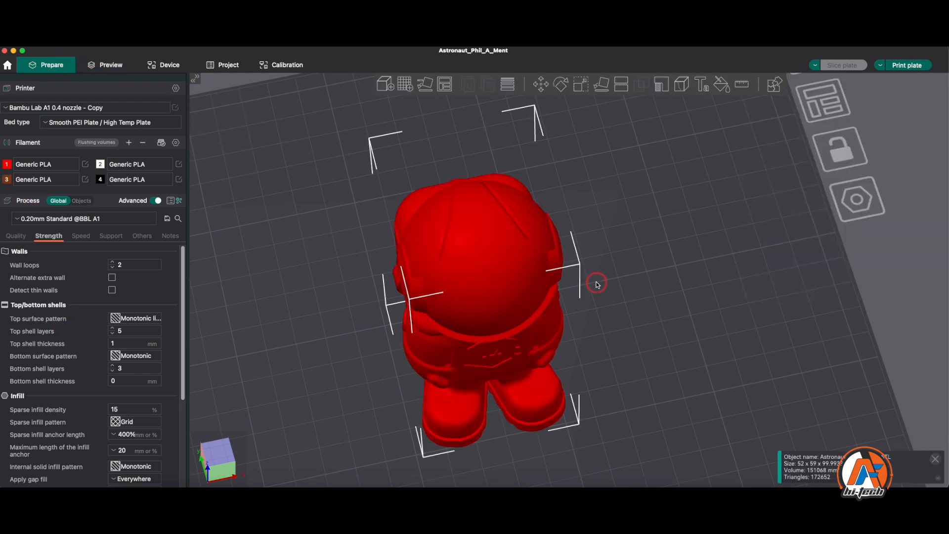
pyautogui.rightClick(461, 242)
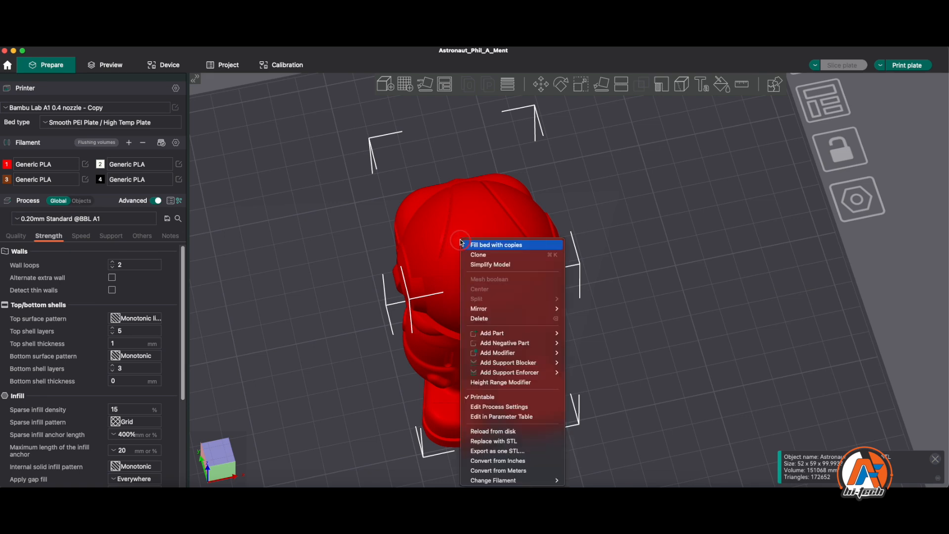
pyautogui.moveTo(514, 365)
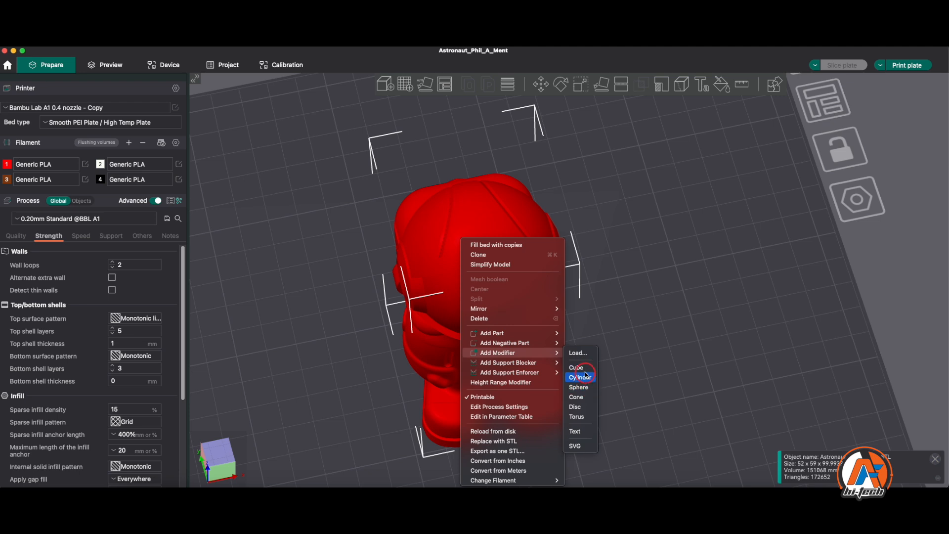
pyautogui.click(585, 371)
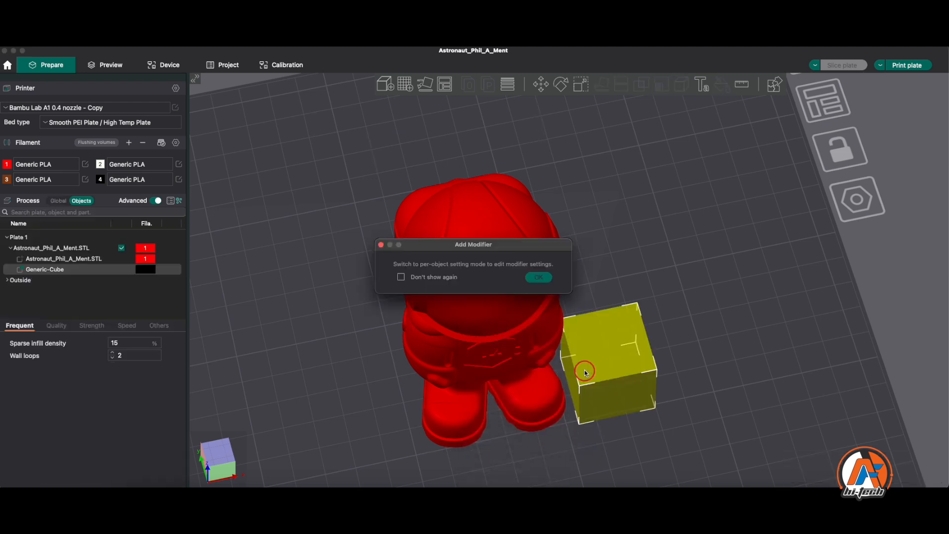
pyautogui.click(536, 278)
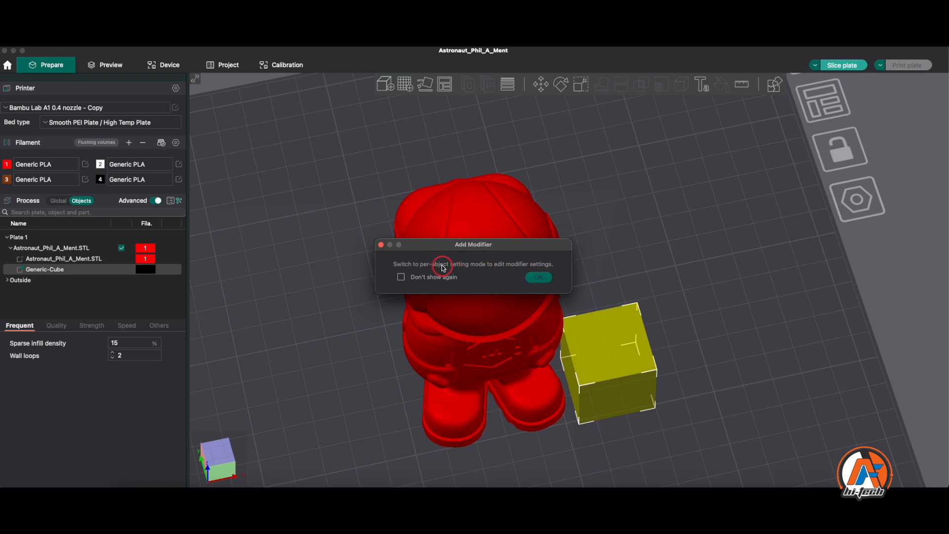
pyautogui.click(539, 277)
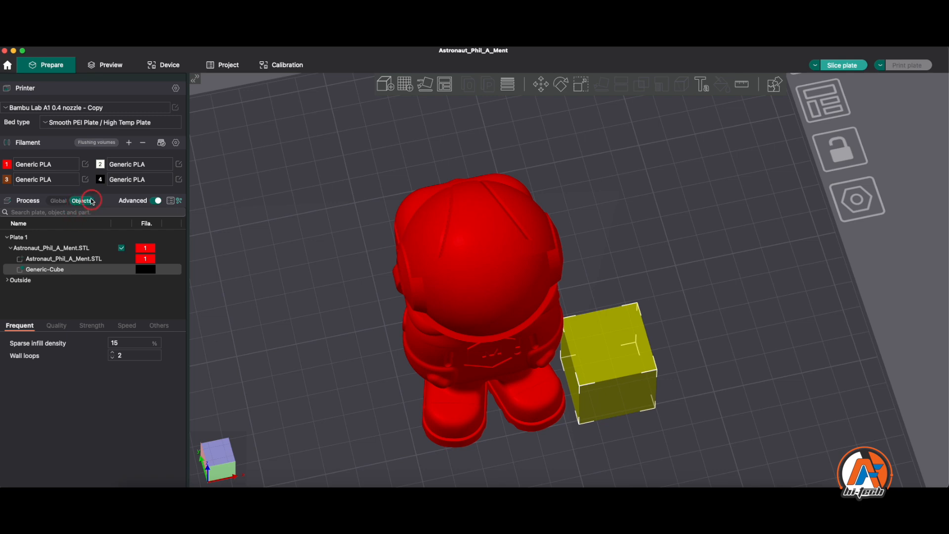
pyautogui.click(58, 201)
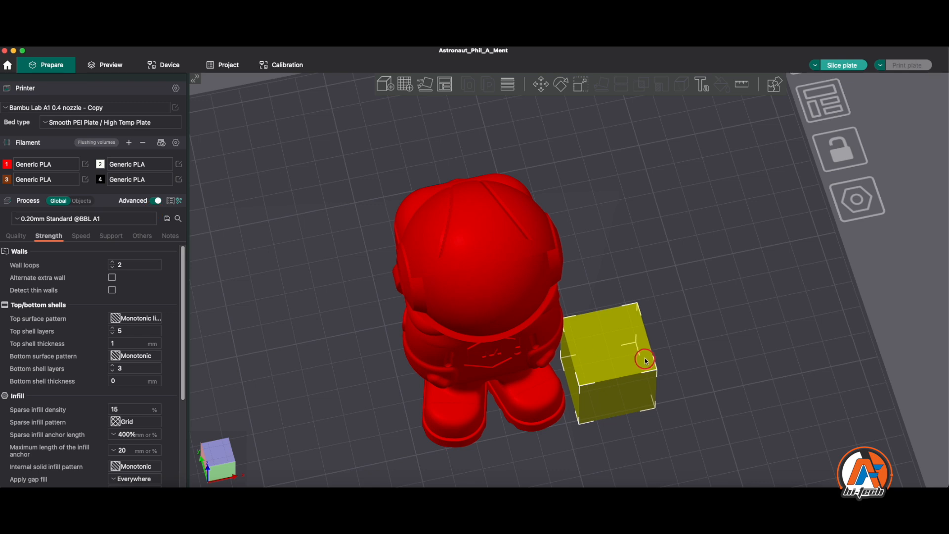
# Move the cube modifier onto the astronaut and raise it about 58 mm to the height of the helmet.
pyautogui.moveTo(611, 364); pyautogui.dragTo(496, 393)
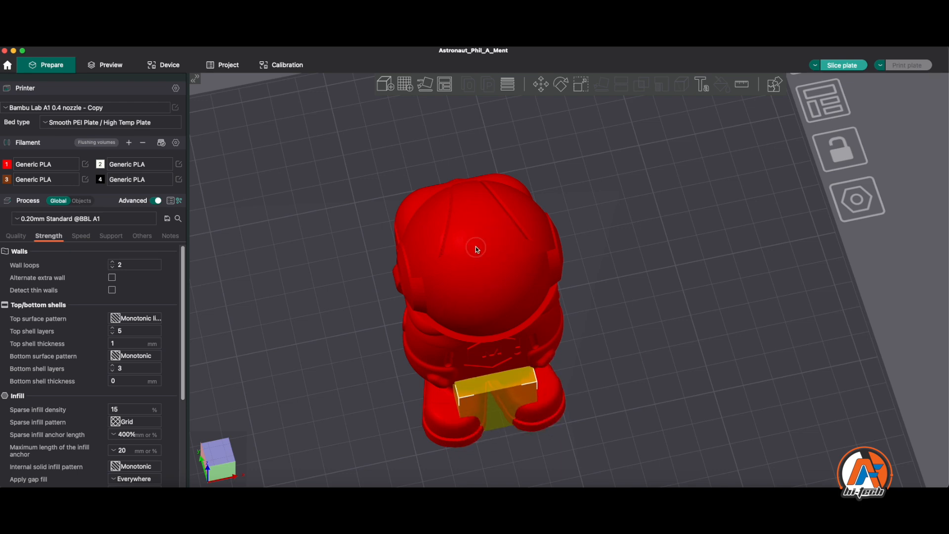
pyautogui.moveTo(378, 355); pyautogui.dragTo(381, 328)
pyautogui.moveTo(505, 375); pyautogui.dragTo(503, 370)
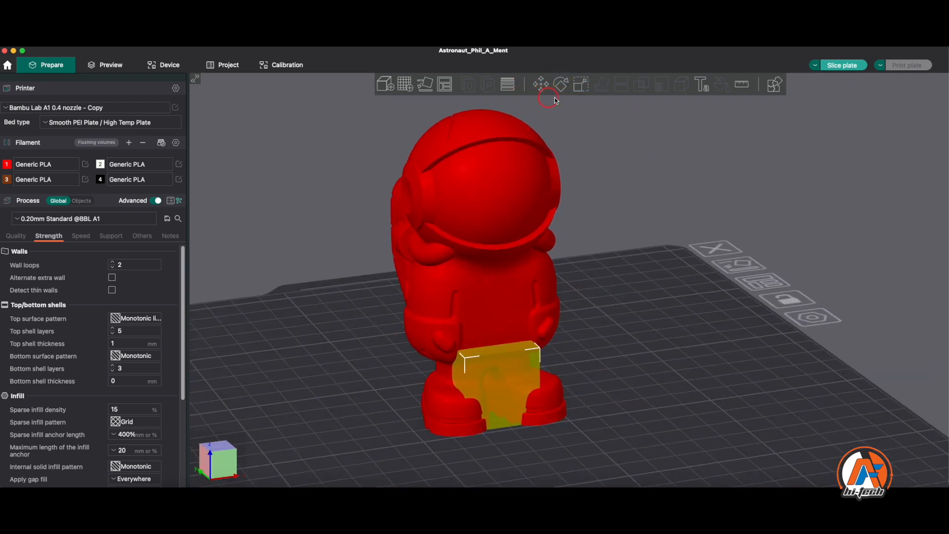
pyautogui.click(541, 83)
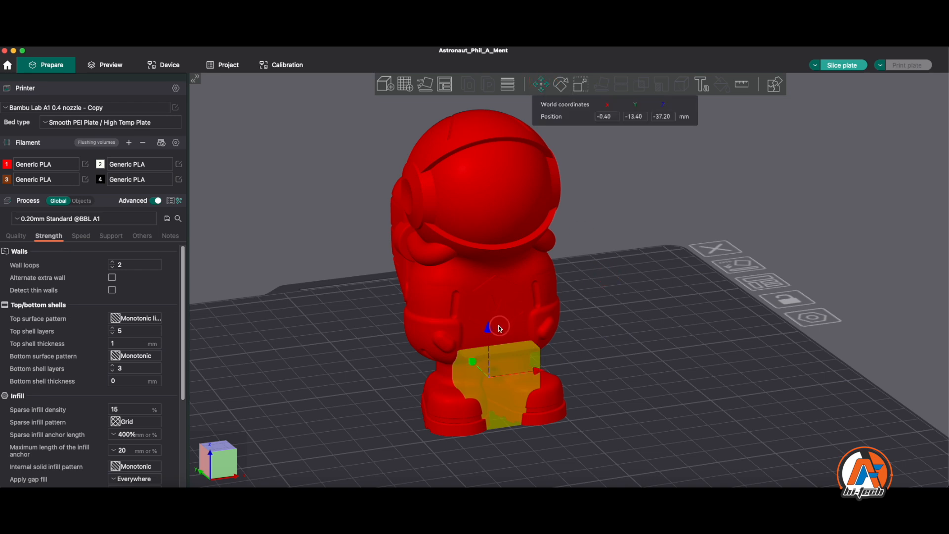
pyautogui.moveTo(488, 328); pyautogui.dragTo(487, 148)
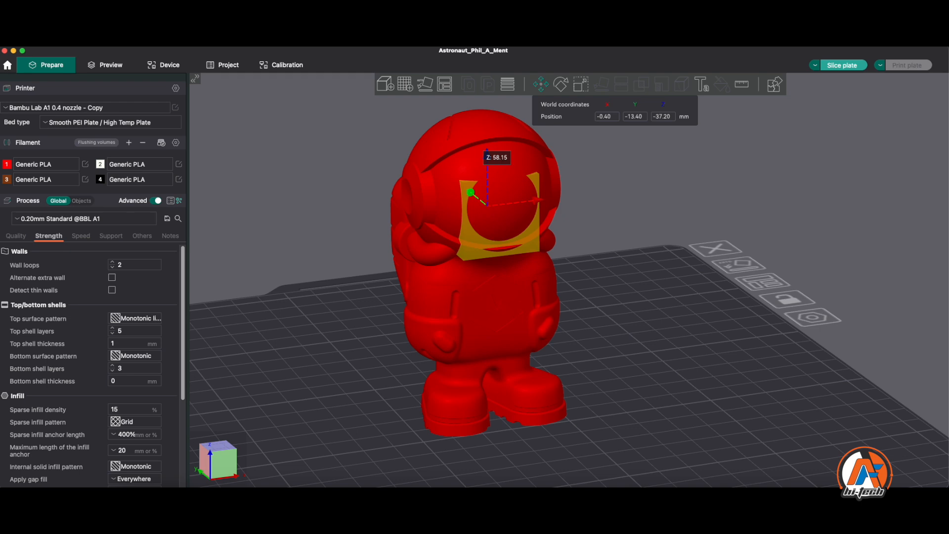
pyautogui.moveTo(487, 148); pyautogui.dragTo(486, 149)
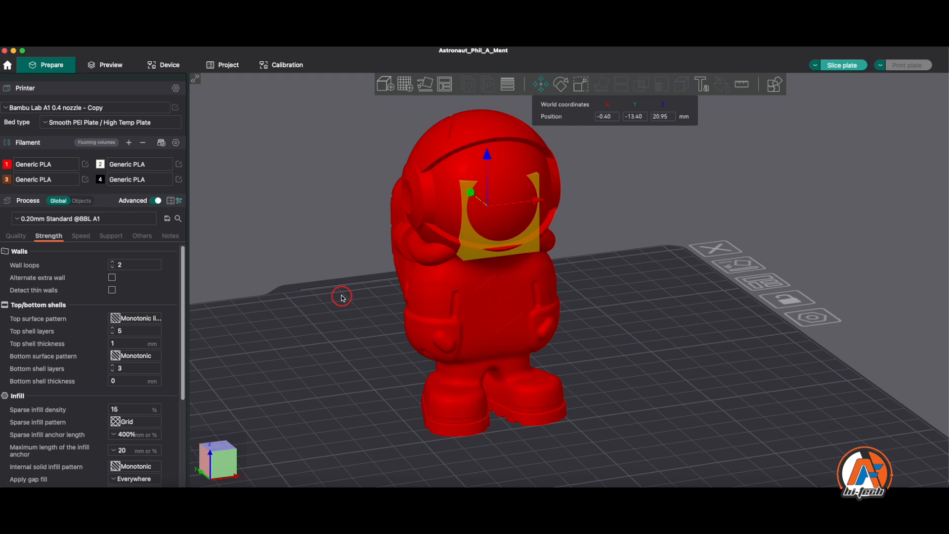
# Scale the cube modifier uniformly to about 248%, roughly 63.6 mm per side.
pyautogui.click(581, 85)
pyautogui.moveTo(618, 275); pyautogui.dragTo(395, 305)
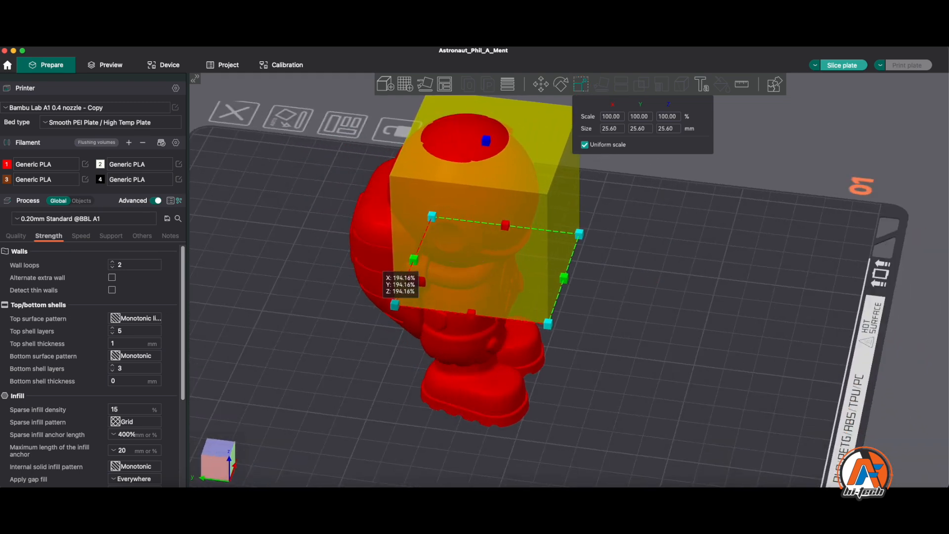
pyautogui.moveTo(543, 249); pyautogui.dragTo(532, 327)
pyautogui.moveTo(600, 342); pyautogui.dragTo(623, 312)
pyautogui.scroll(-2, 629, 293)
pyautogui.moveTo(645, 262); pyautogui.dragTo(578, 328, button='right')
pyautogui.scroll(-1, 579, 328)
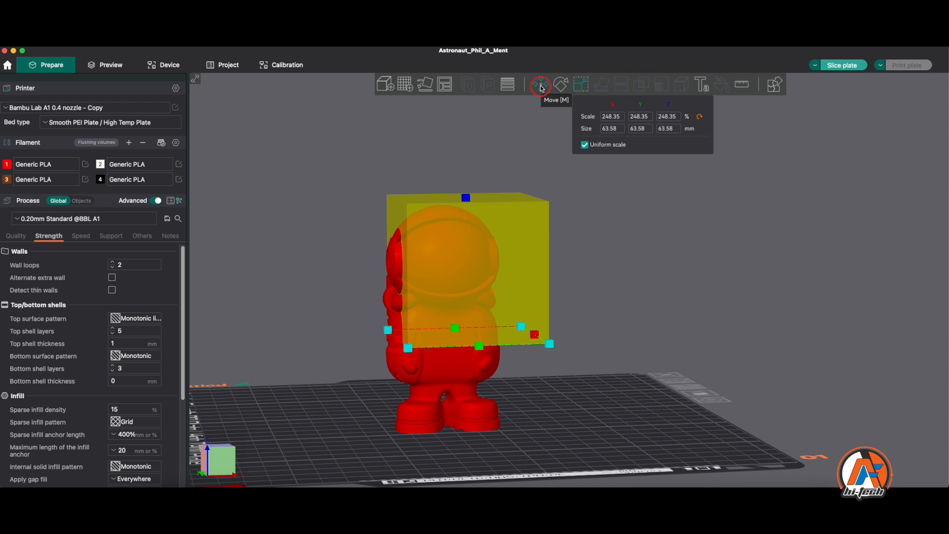
# Centre the cube modifier over the astronaut's head at about X 1.7, Y 1.7 and raise it to about Z 39.2 mm.
pyautogui.moveTo(568, 317); pyautogui.dragTo(557, 316)
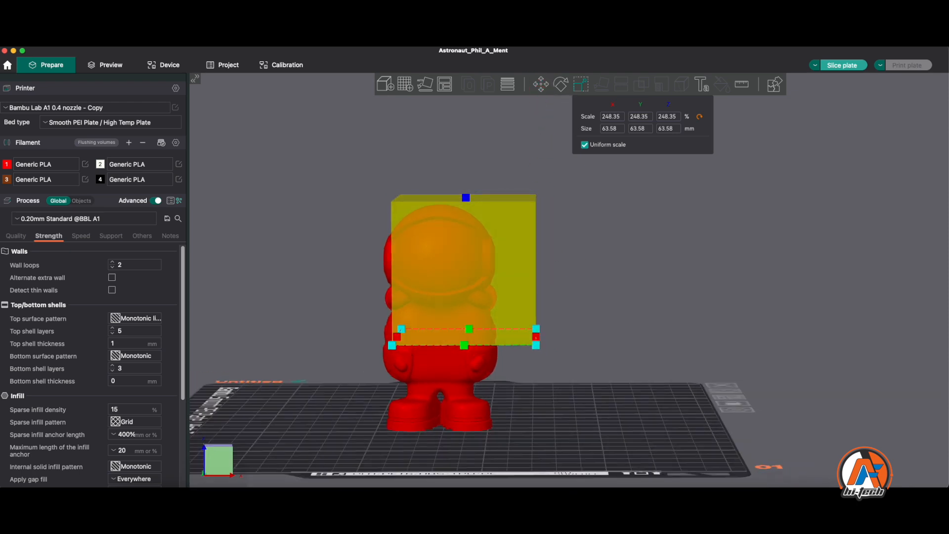
pyautogui.moveTo(513, 267); pyautogui.dragTo(489, 266)
pyautogui.moveTo(630, 324); pyautogui.dragTo(642, 319)
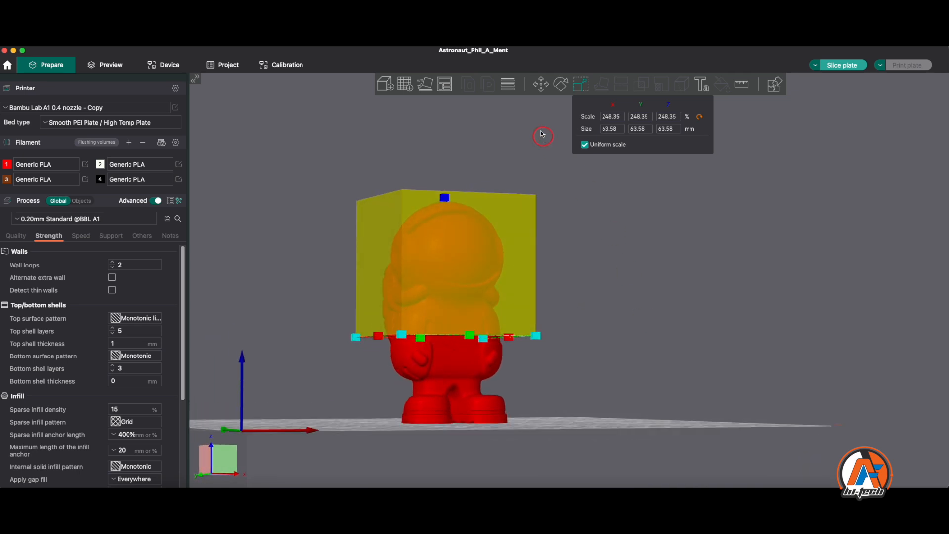
pyautogui.click(533, 84)
pyautogui.moveTo(445, 191); pyautogui.dragTo(444, 149)
pyautogui.moveTo(292, 218); pyautogui.dragTo(283, 279)
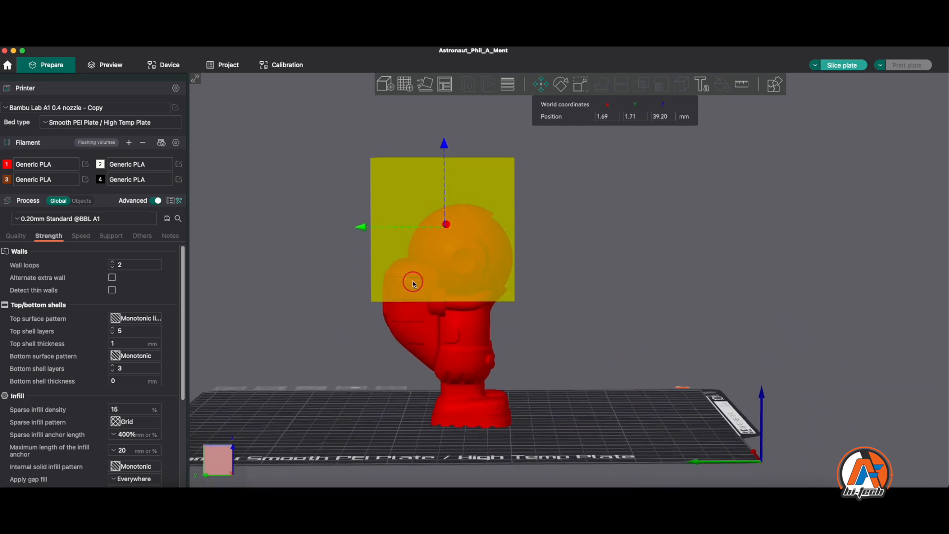
# Tilt the cube modifier toward the astronaut's front and shift it forward to about Y -17.7 mm.
pyautogui.click(562, 81)
pyautogui.moveTo(595, 227); pyautogui.dragTo(582, 295)
pyautogui.press('m')
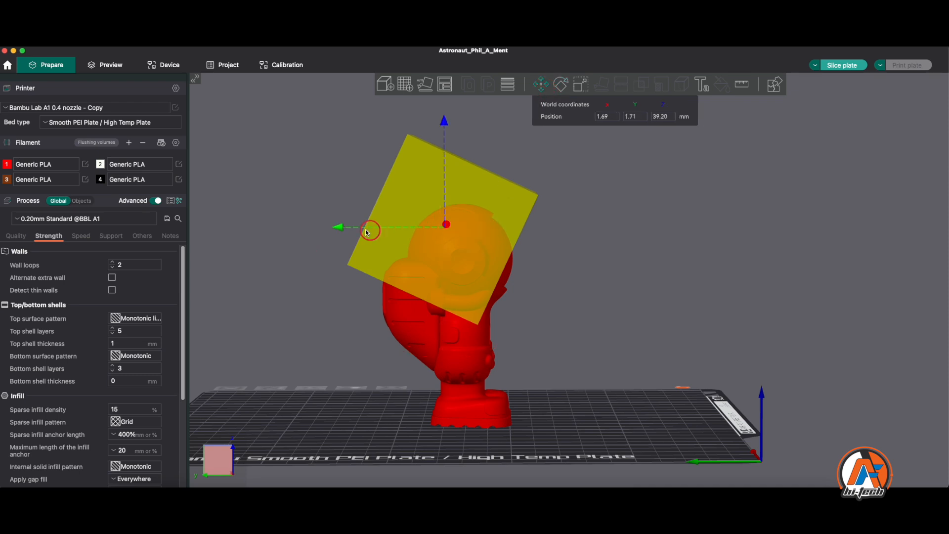
pyautogui.moveTo(341, 227); pyautogui.dragTo(382, 227)
pyautogui.moveTo(617, 328); pyautogui.dragTo(548, 301)
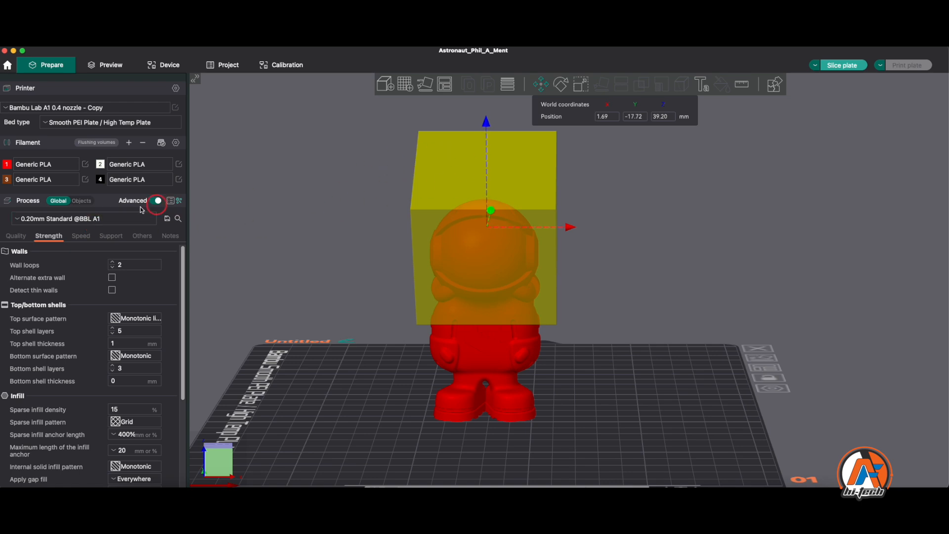
# Set the cube modifier's wall loops to 3 in the per-object settings and reslice the plate.
pyautogui.click(83, 200)
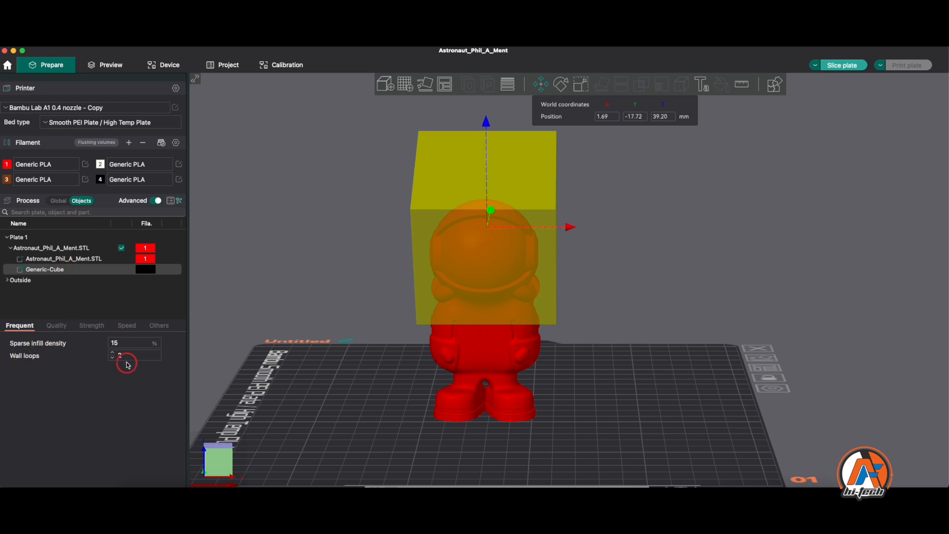
pyautogui.click(113, 352)
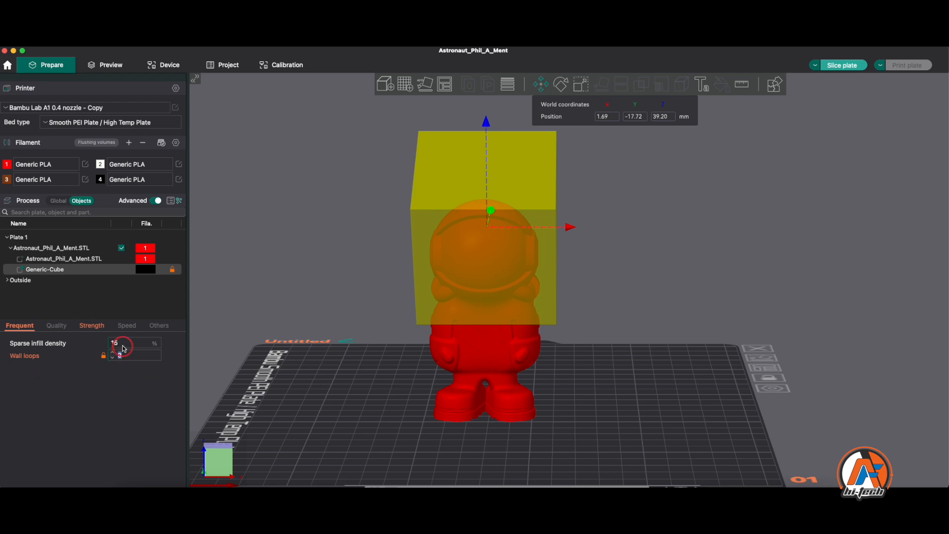
pyautogui.click(842, 65)
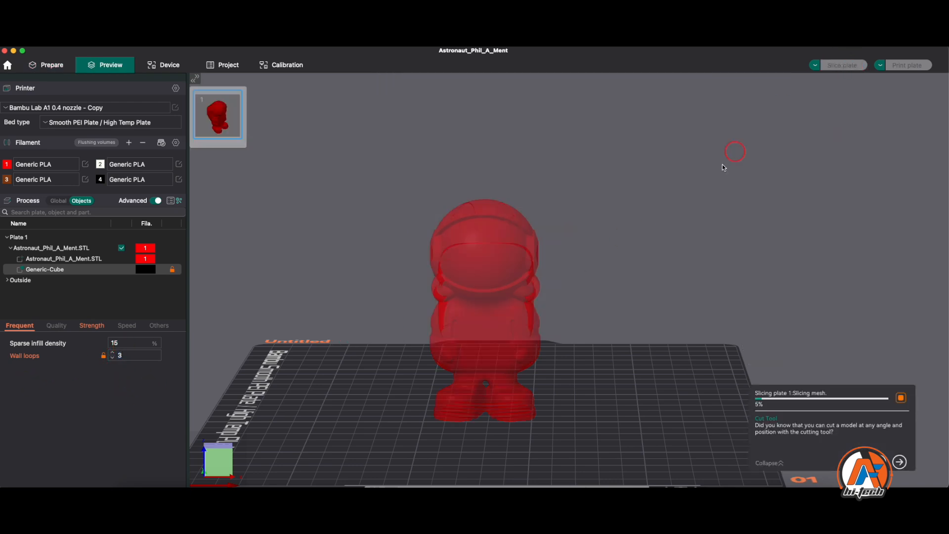
# Examine the sliced astronaut at layer 297, comparing the walls inside the cube modifier's region with those outside it.
pyautogui.scroll(5, 548, 300)
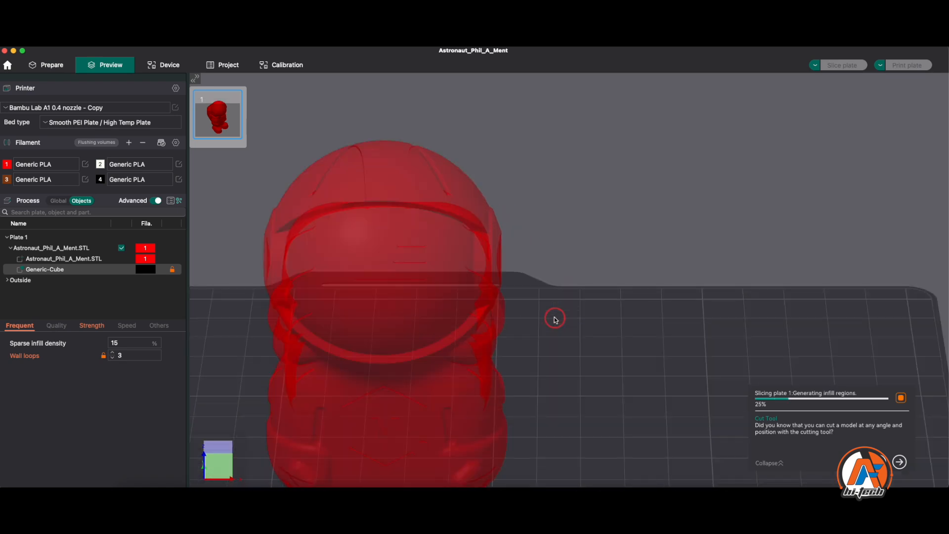
pyautogui.moveTo(548, 369); pyautogui.dragTo(682, 290, button='right')
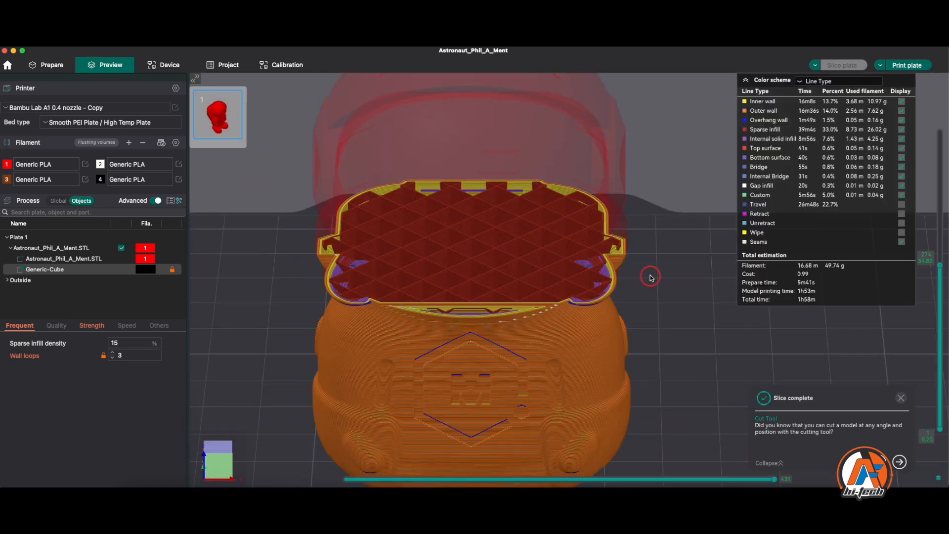
pyautogui.moveTo(651, 278); pyautogui.dragTo(682, 335)
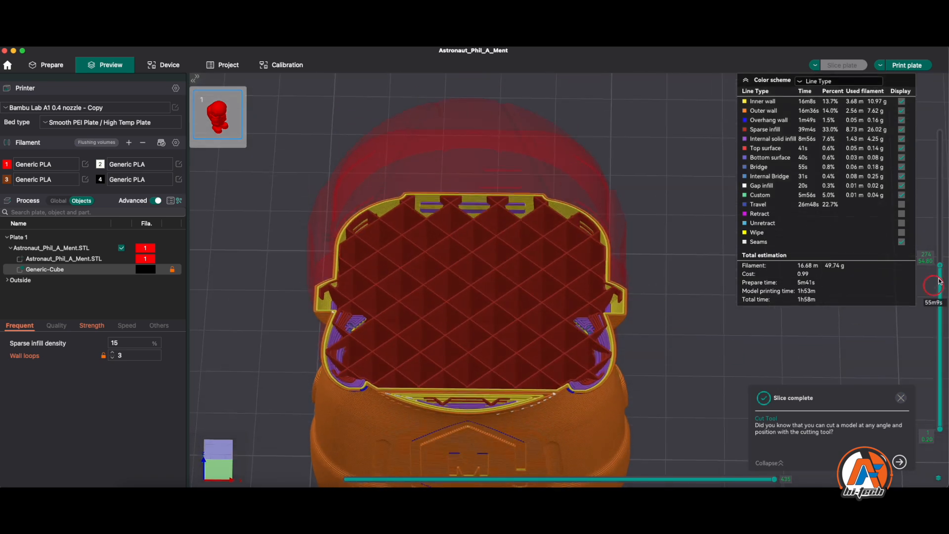
pyautogui.moveTo(941, 266); pyautogui.dragTo(940, 252)
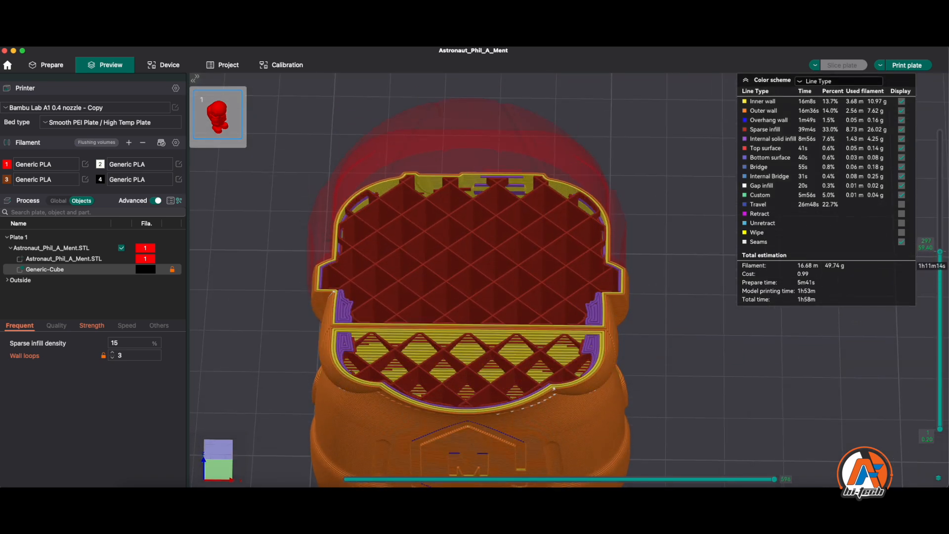
pyautogui.scroll(5, 516, 387)
pyautogui.moveTo(685, 425); pyautogui.dragTo(690, 307, button='right')
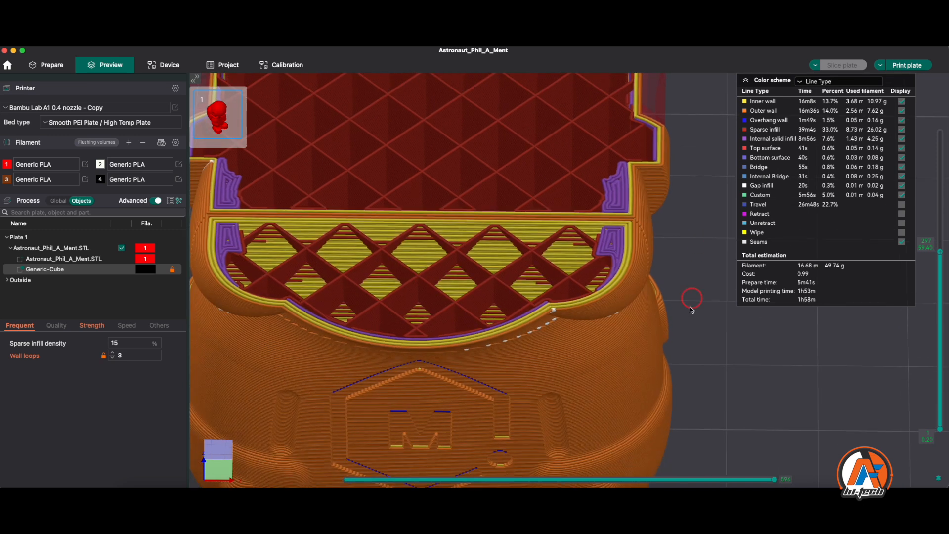
# Step through layers 266 to 279 to examine where the modifier's extra walls begin at the astronaut's chest.
pyautogui.scroll(2, 691, 310)
pyautogui.moveTo(940, 251); pyautogui.dragTo(940, 270)
pyautogui.scroll(2, 939, 271)
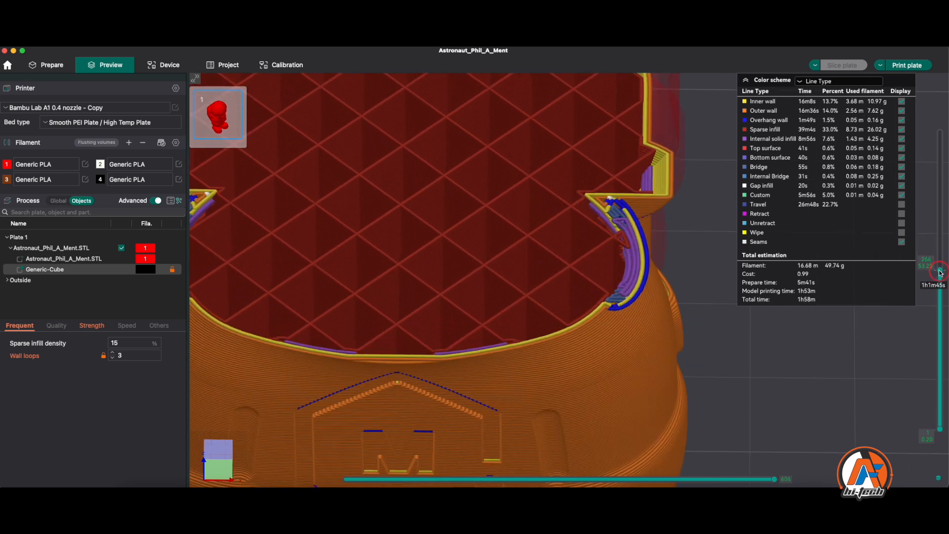
pyautogui.scroll(4, 940, 271)
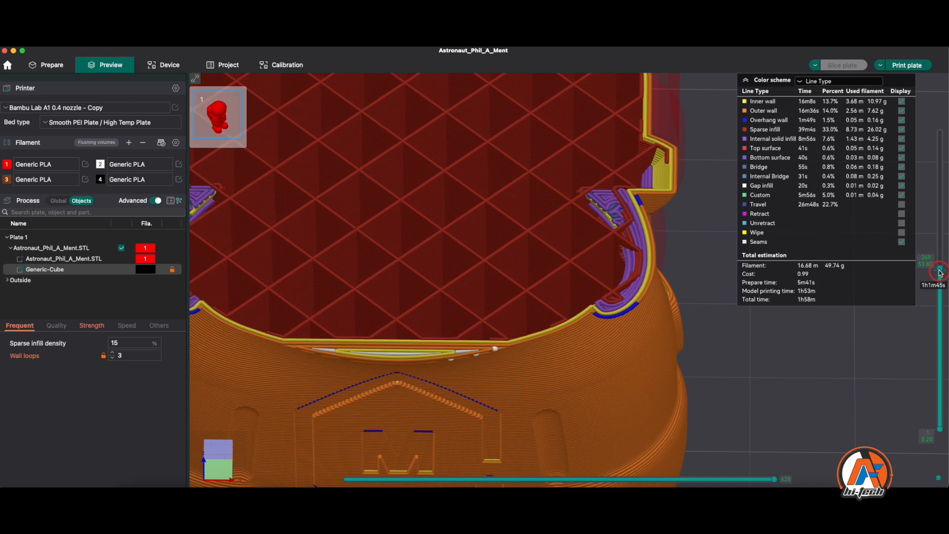
pyautogui.scroll(2, 940, 271)
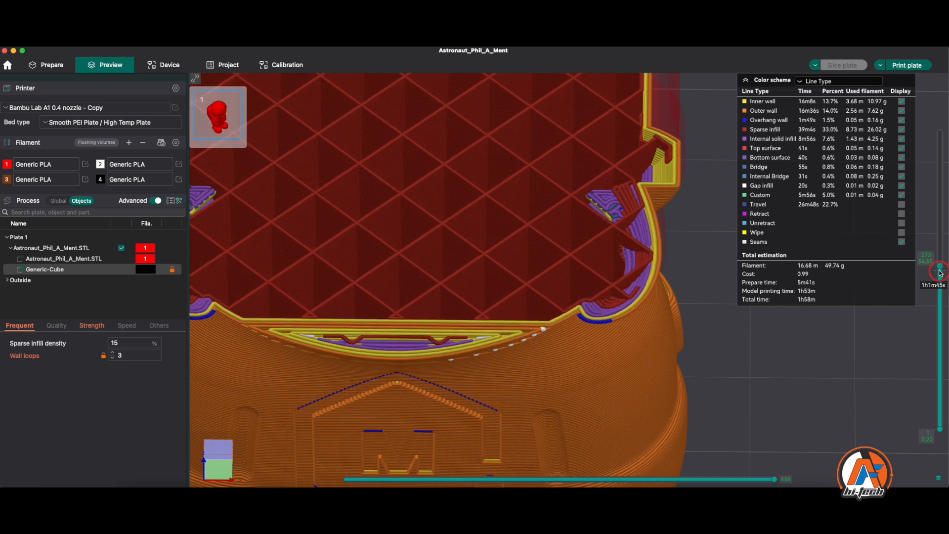
pyautogui.scroll(1, 939, 272)
pyautogui.scroll(1, 940, 271)
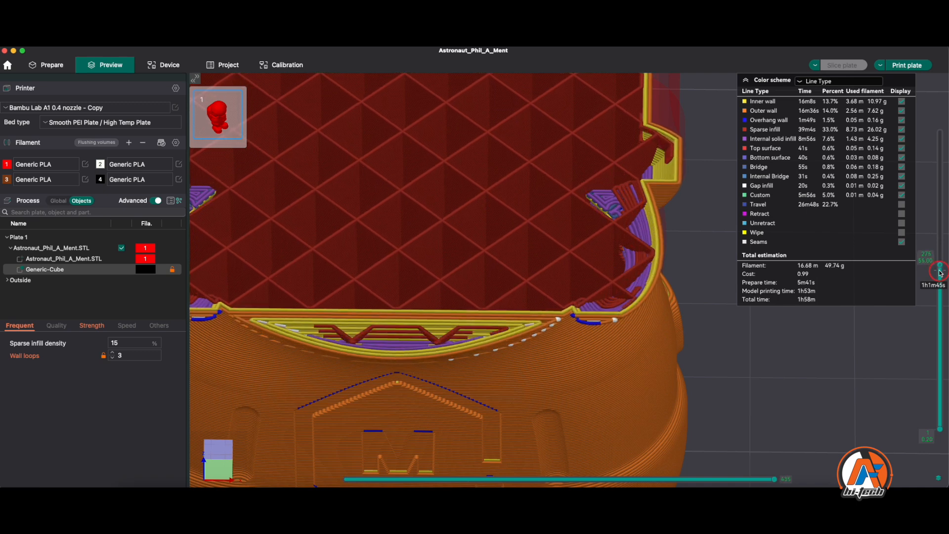
pyautogui.scroll(5, 940, 271)
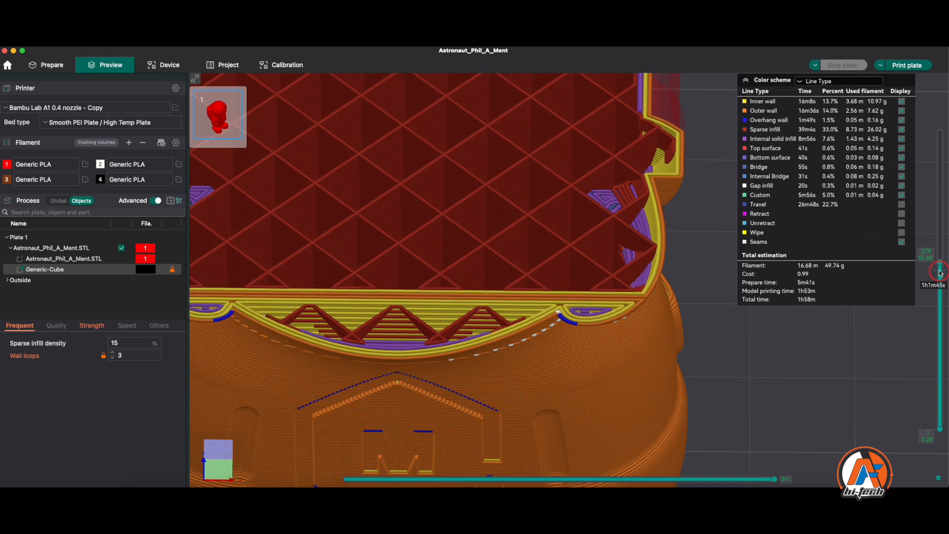
# Move the preview up from layer 279 to 294 and back, examining how the modifier's walled region changes at the chest.
pyautogui.scroll(5, 940, 271)
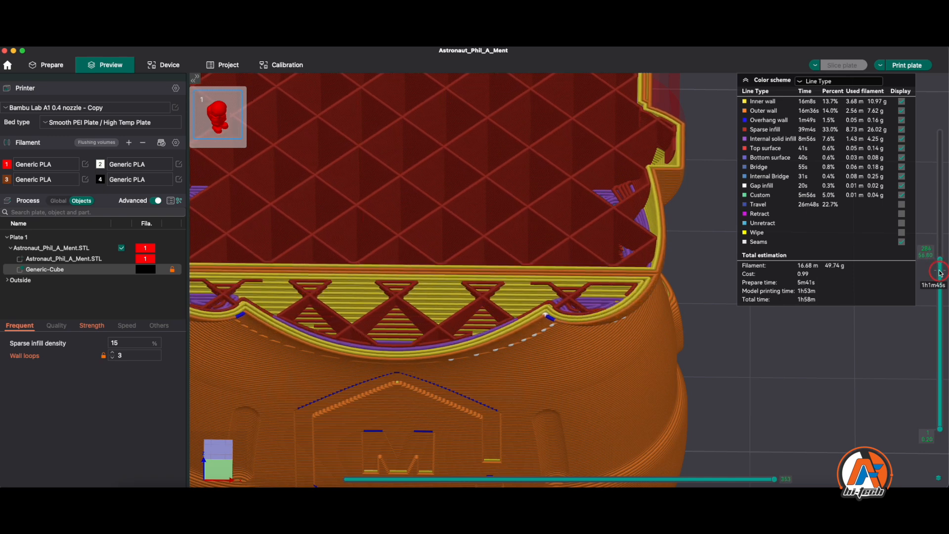
pyautogui.scroll(7, 940, 272)
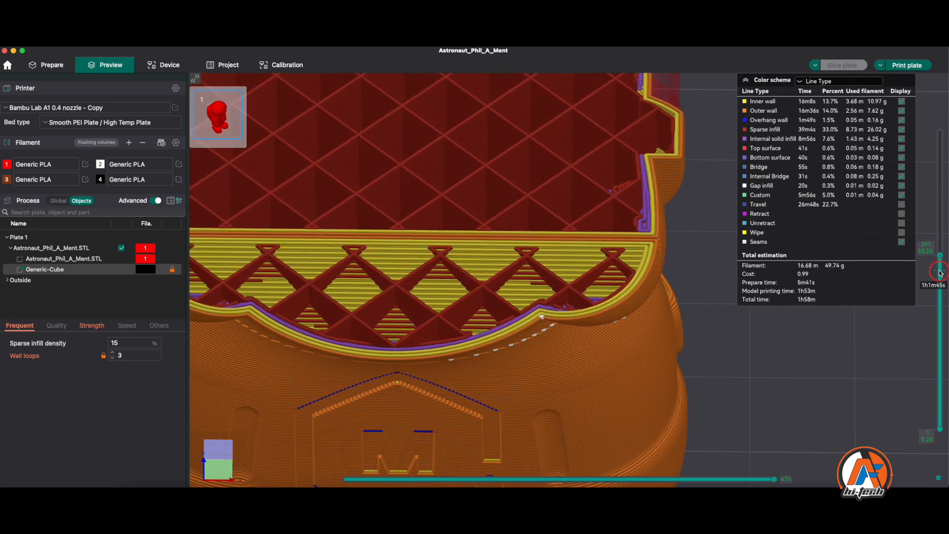
pyautogui.scroll(3, 940, 271)
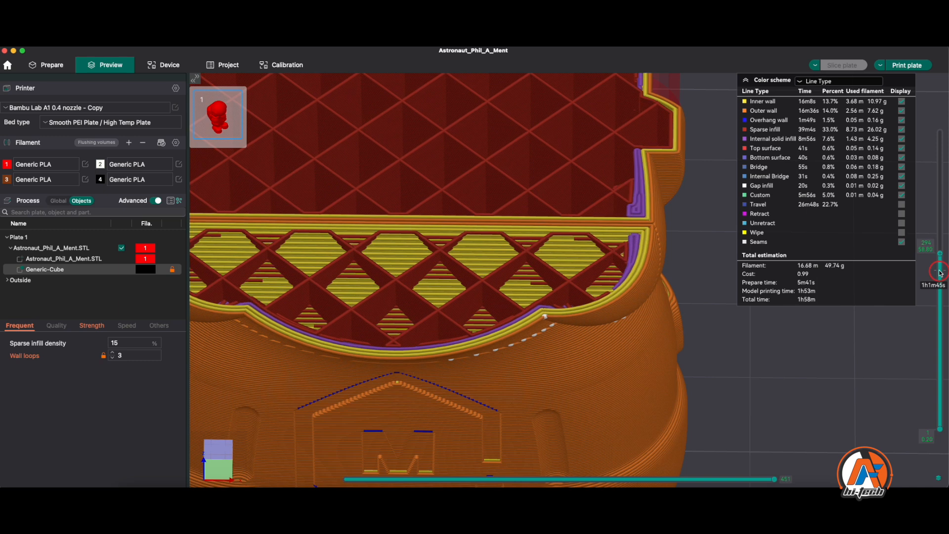
pyautogui.scroll(-12, 940, 271)
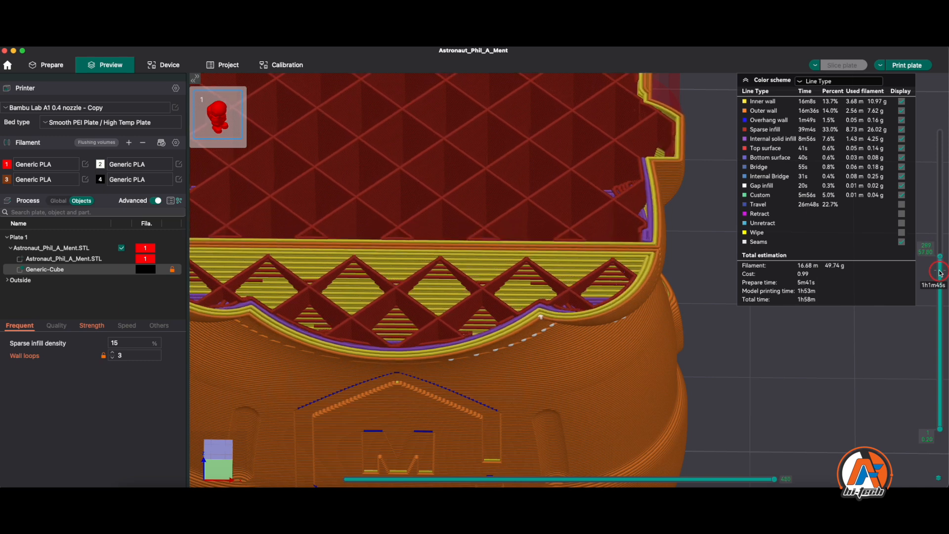
pyautogui.scroll(-4, 940, 271)
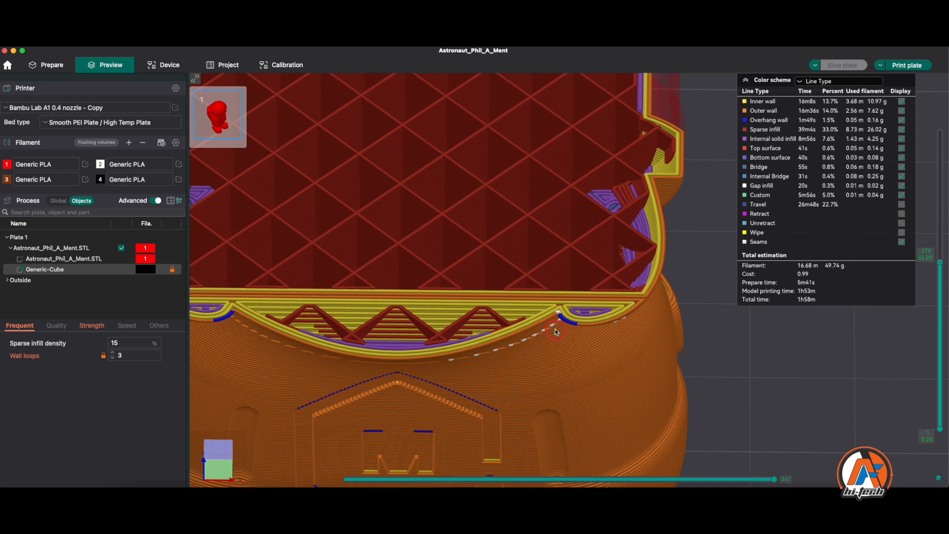
# Step down from layer 279 to 264 and back up to 271 to examine where the modifier's walls start.
pyautogui.press('Down')
pyautogui.press('Down')
pyautogui.press('Down')
pyautogui.press('Down')
pyautogui.press('Down')
pyautogui.press('Down')
pyautogui.press('Down')
pyautogui.press('Down')
pyautogui.press('Down')
pyautogui.press('Down')
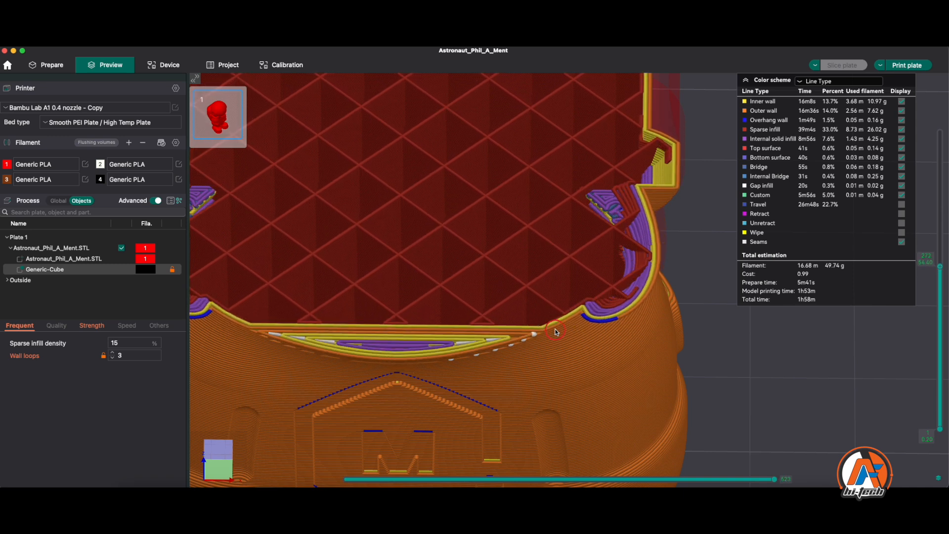
pyautogui.press('Down')
pyautogui.press('Down')
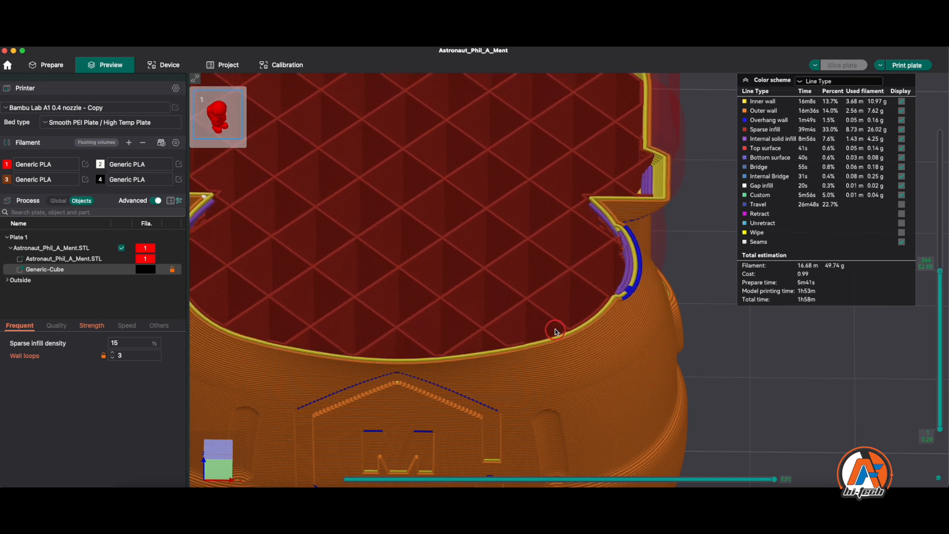
pyautogui.press('Up')
pyautogui.press('Up')
pyautogui.press('Up')
pyautogui.press('Up')
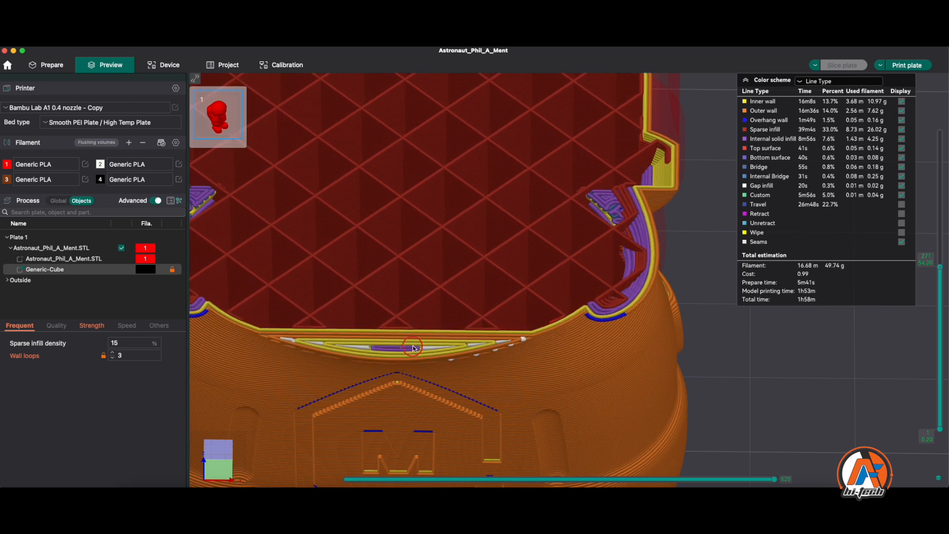
# Inspect the tilted cube modifier from the side in the model editing view to see where its lower face crosses the astronaut.
pyautogui.click(69, 63)
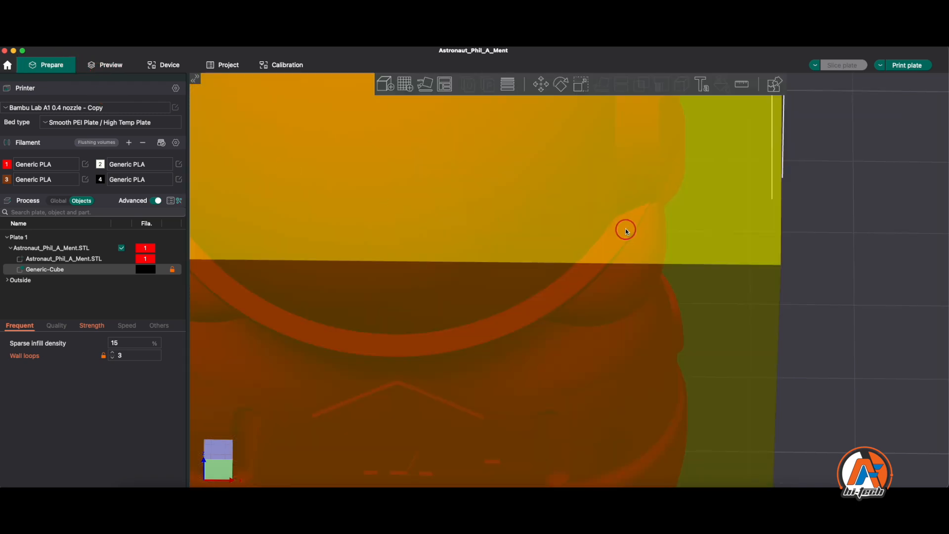
pyautogui.scroll(-5, 625, 227)
pyautogui.moveTo(742, 277); pyautogui.dragTo(677, 208)
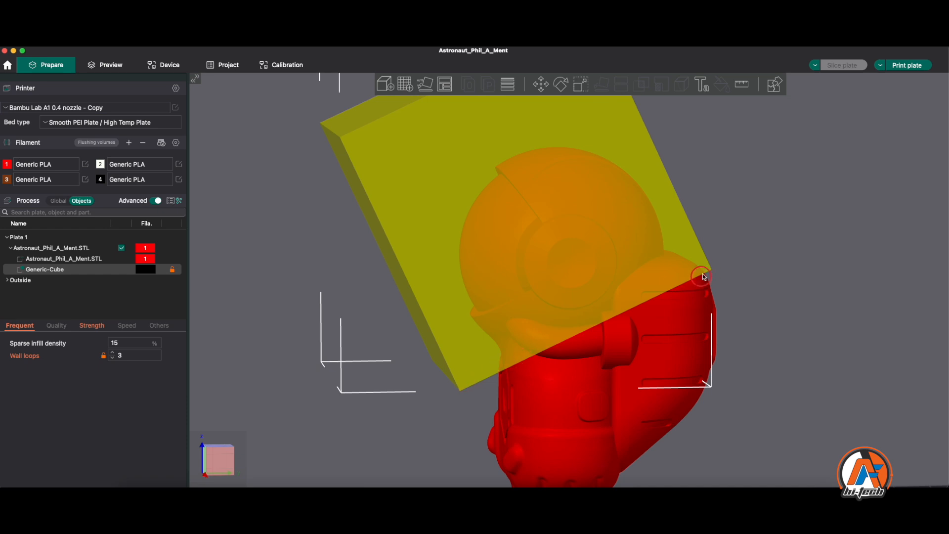
# Return to the sliced preview and step from layer 271 up to 305, viewing the modifier's walls from the astronaut's side.
pyautogui.click(118, 68)
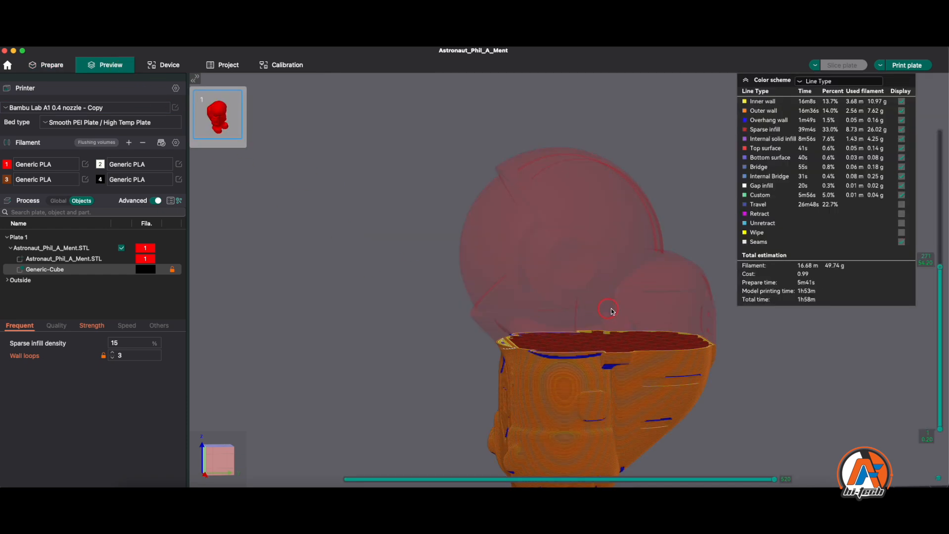
pyautogui.moveTo(792, 385); pyautogui.dragTo(471, 326)
pyautogui.scroll(6, 393, 346)
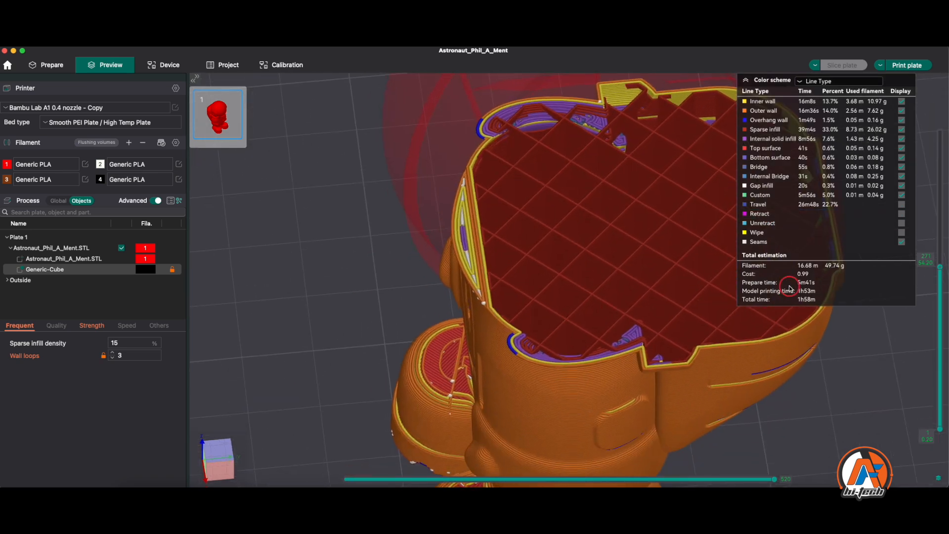
pyautogui.press('Up')
pyautogui.press('Up')
pyautogui.press('Up')
pyautogui.press('Up')
pyautogui.press('Up')
pyautogui.press('Up')
pyautogui.press('Up')
pyautogui.press('Up')
pyautogui.press('Up')
pyautogui.press('Up')
pyautogui.press('Up')
pyautogui.press('Up')
pyautogui.press('Up')
pyautogui.press('Up')
pyautogui.press('Up')
pyautogui.press('Up')
pyautogui.press('Up')
pyautogui.press('Up')
pyautogui.press('Up')
pyautogui.press('Up')
pyautogui.press('Up')
pyautogui.press('Up')
pyautogui.press('Up')
pyautogui.press('Up')
pyautogui.press('Up')
pyautogui.press('Up')
pyautogui.press('Up')
pyautogui.press('Up')
pyautogui.press('Up')
pyautogui.press('Up')
pyautogui.press('Up')
pyautogui.press('Up')
pyautogui.press('Up')
pyautogui.press('Up')
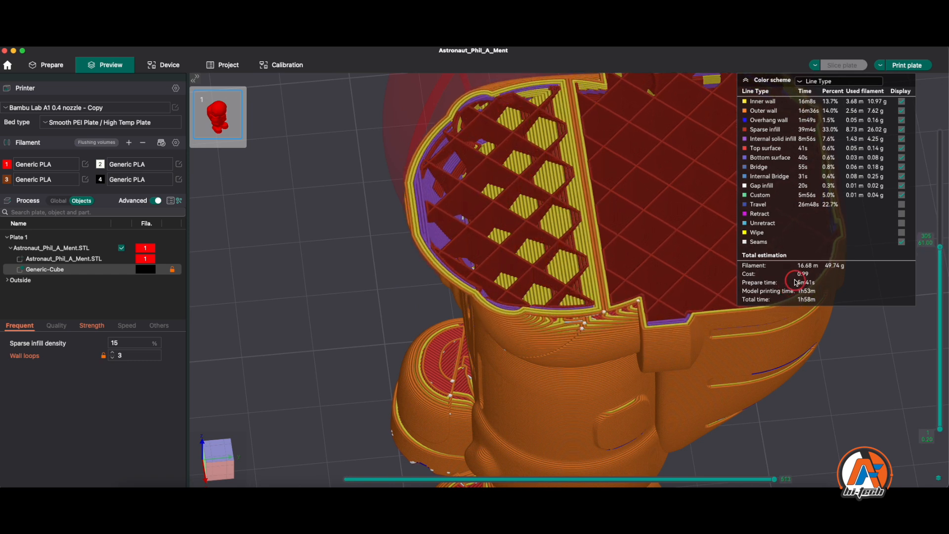
# Examine layer 305 up close and from farther away, comparing the walls on both sides of the modifier's boundary.
pyautogui.scroll(5, 565, 282)
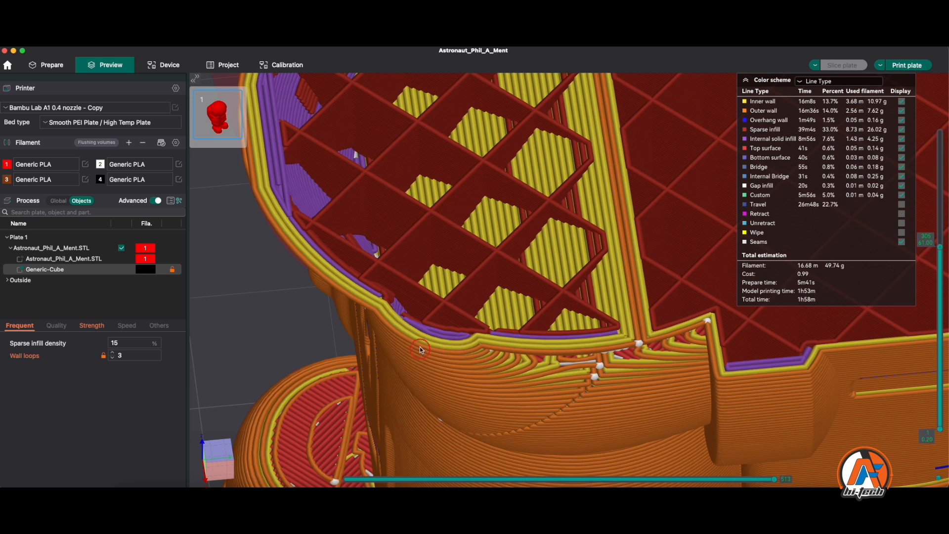
pyautogui.scroll(-10, 419, 336)
pyautogui.scroll(7, 434, 328)
pyautogui.scroll(2, 435, 330)
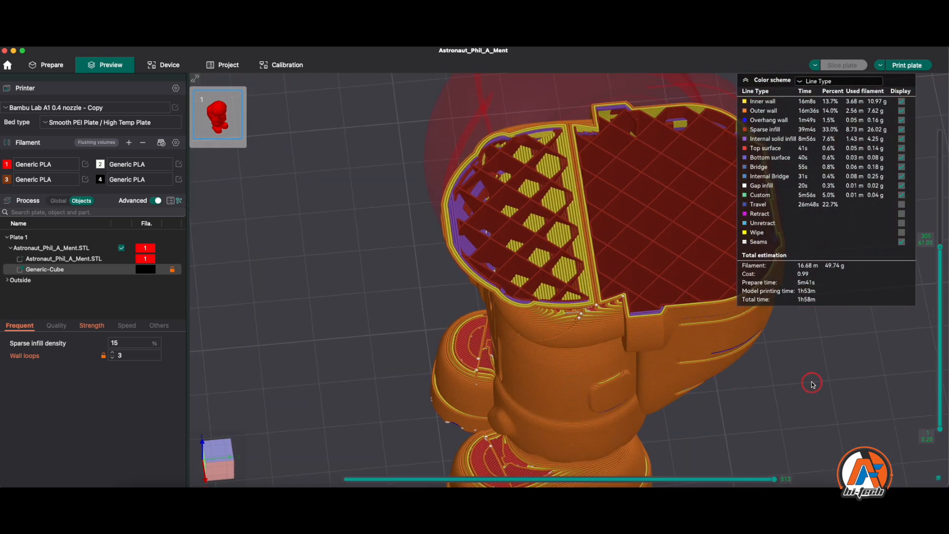
pyautogui.moveTo(811, 384); pyautogui.dragTo(634, 381, button='middle')
pyautogui.moveTo(639, 357); pyautogui.dragTo(455, 288)
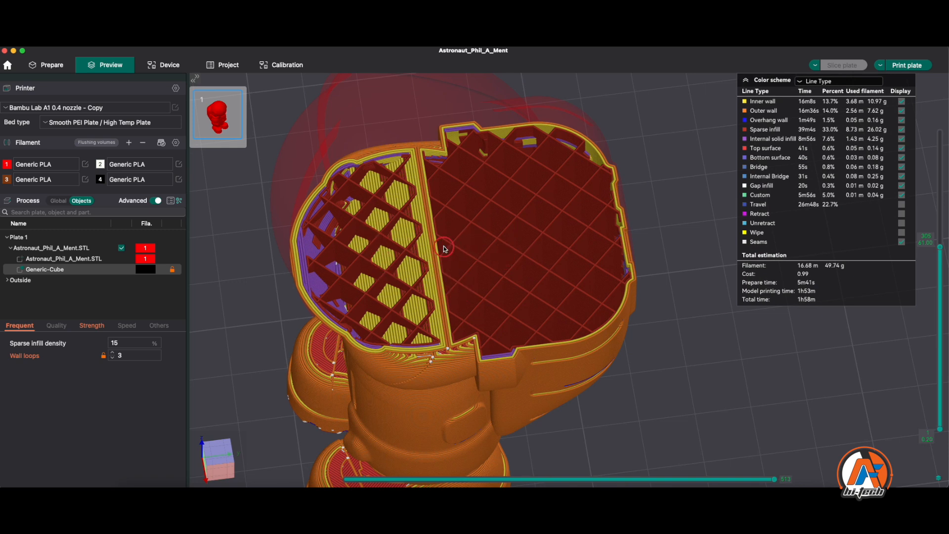
# Step from layer 305 up to 369 to follow the modifier's slanted boundary toward the astronaut's back.
pyautogui.press('Up')
pyautogui.press('Up')
pyautogui.press('Up')
pyautogui.press('Up')
pyautogui.press('Up')
pyautogui.press('Up')
pyautogui.press('Up')
pyautogui.press('Up')
pyautogui.press('Up')
pyautogui.press('Up')
pyautogui.press('Up')
pyautogui.press('Up')
pyautogui.press('Up')
pyautogui.press('Up')
pyautogui.press('Up')
pyautogui.press('Up')
pyautogui.press('Up')
pyautogui.press('Up')
pyautogui.press('Up')
pyautogui.press('Up')
pyautogui.press('Up')
pyautogui.press('Up')
pyautogui.press('Up')
pyautogui.press('Up')
pyautogui.press('Up')
pyautogui.press('Up')
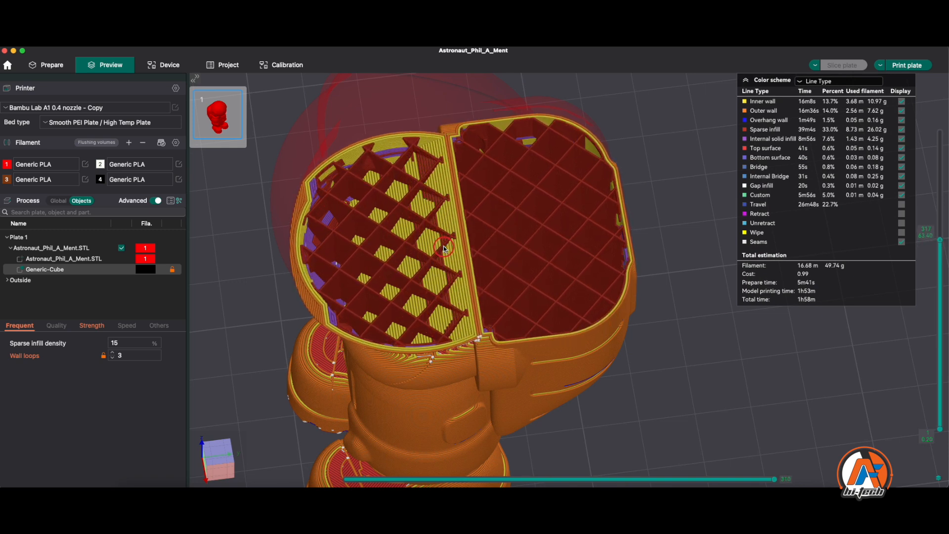
pyautogui.press('Up')
pyautogui.press('Up')
pyautogui.press('Up')
pyautogui.press('Up')
pyautogui.press('Up')
pyautogui.press('Up')
pyautogui.press('Up')
pyautogui.press('Up')
pyautogui.press('Up')
pyautogui.press('Up')
pyautogui.press('Up')
pyautogui.press('Up')
pyautogui.press('Up')
pyautogui.press('Up')
pyautogui.press('Up')
pyautogui.press('Up')
pyautogui.press('Up')
pyautogui.press('Up')
pyautogui.press('Up')
pyautogui.press('Up')
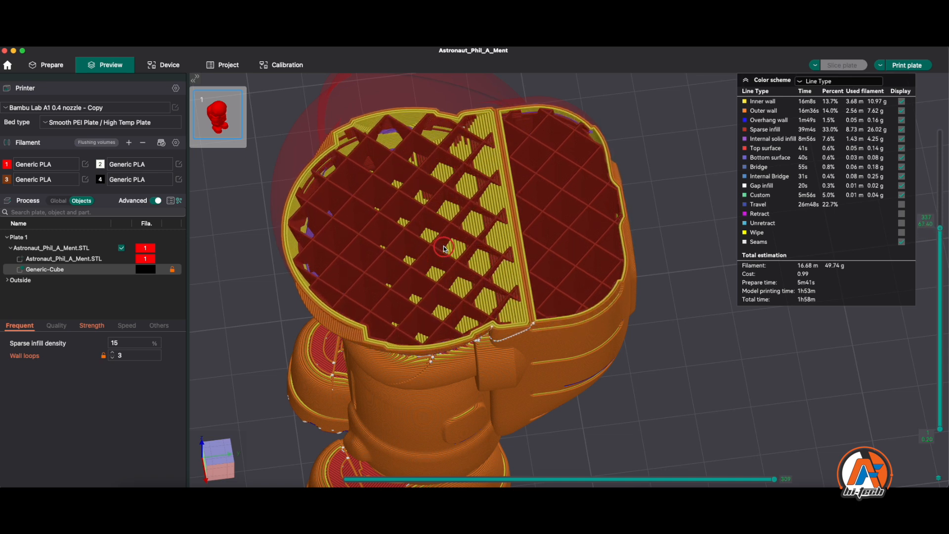
pyautogui.press('Up')
pyautogui.press('Up')
pyautogui.press('Up')
pyautogui.press('Up')
pyautogui.press('Up')
pyautogui.press('Up')
pyautogui.press('Up')
pyautogui.press('Up')
pyautogui.press('Up')
pyautogui.press('Up')
pyautogui.press('Up')
pyautogui.press('Up')
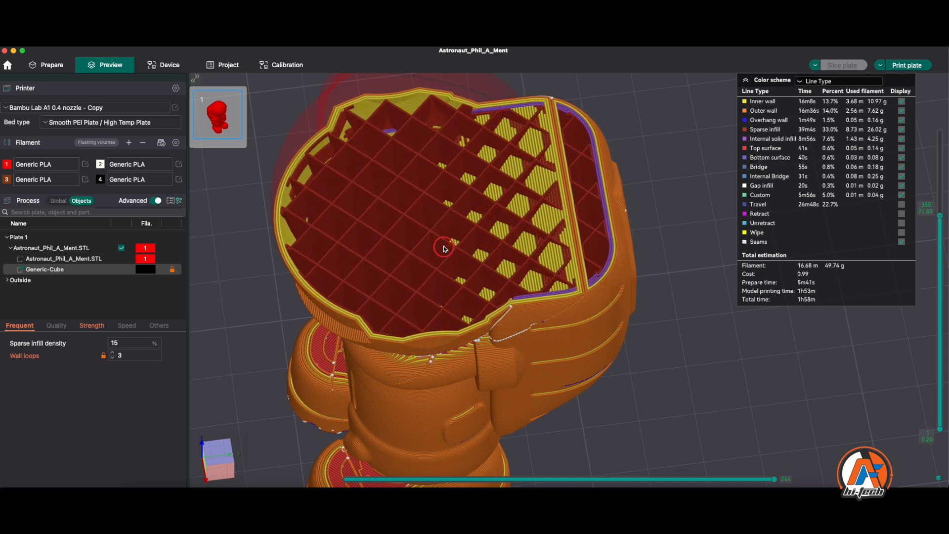
pyautogui.press('Up')
pyautogui.press('Up')
pyautogui.press('Up')
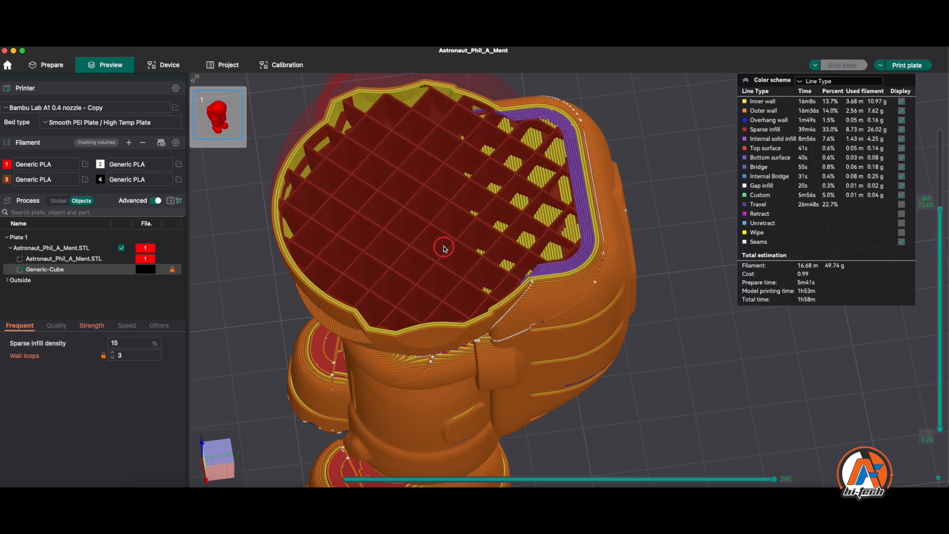
# Step back down from layer 369 to 346 to examine the internal wall along the modifier's boundary.
pyautogui.press('Down')
pyautogui.press('Down')
pyautogui.press('Down')
pyautogui.press('Down')
pyautogui.press('Down')
pyautogui.press('Down')
pyautogui.press('Down')
pyautogui.press('Down')
pyautogui.press('Down')
pyautogui.press('Down')
pyautogui.press('Down')
pyautogui.press('Down')
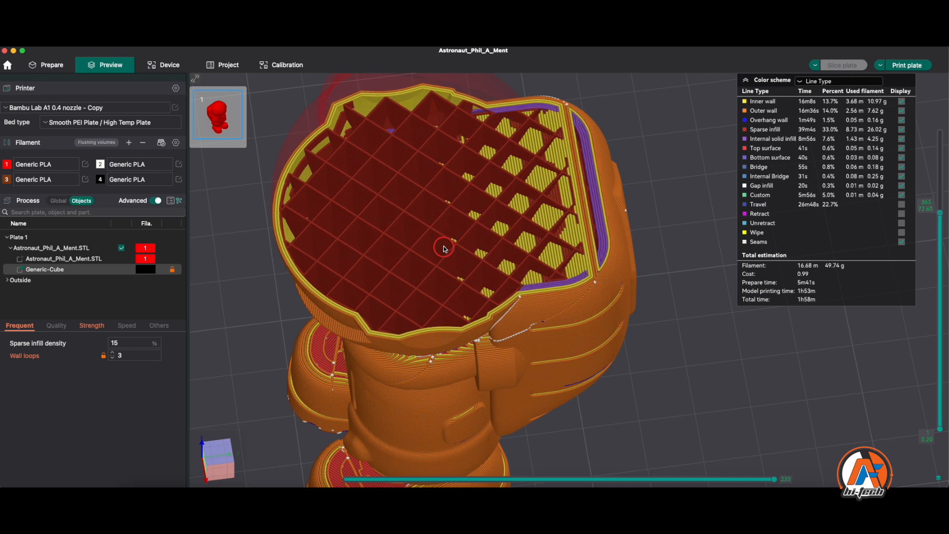
pyautogui.press('Down')
pyautogui.press('Down')
pyautogui.press('Down')
pyautogui.press('Down')
pyautogui.press('Down')
pyautogui.press('Down')
pyautogui.press('Down')
pyautogui.press('Down')
pyautogui.press('Down')
pyautogui.press('Down')
pyautogui.press('Down')
pyautogui.press('Down')
pyautogui.press('Down')
pyautogui.press('Down')
pyautogui.press('Down')
pyautogui.press('Down')
pyautogui.press('Down')
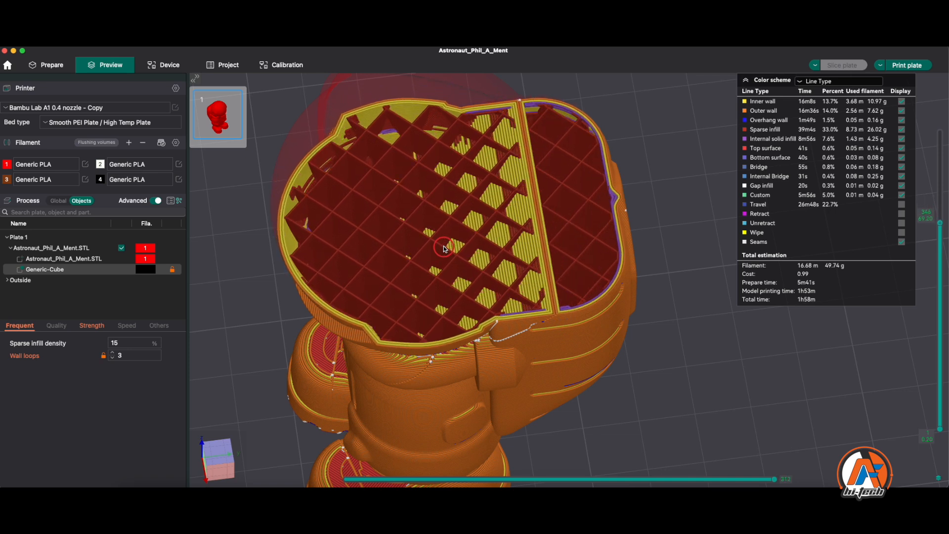
# Step down from layer 346 to 334 to examine the modifier's slanted boundary wall.
pyautogui.press('Down')
pyautogui.press('Down')
pyautogui.press('Down')
pyautogui.press('Down')
pyautogui.press('Down')
pyautogui.press('Down')
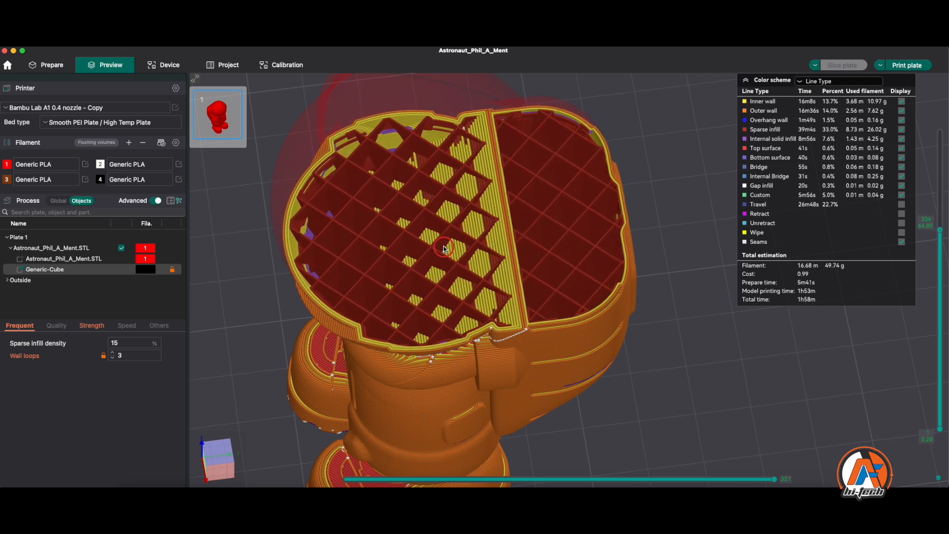
# In the Generic-Cube modifier's Strength settings, set the sparse infill density to 50% and the sparse infill pattern to Gyroid.
pyautogui.click(90, 327)
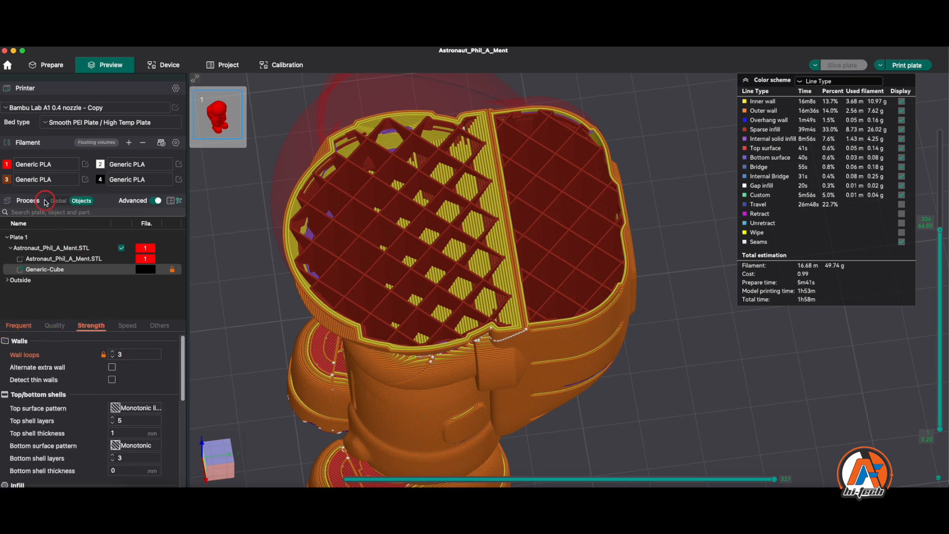
pyautogui.doubleClick(63, 270)
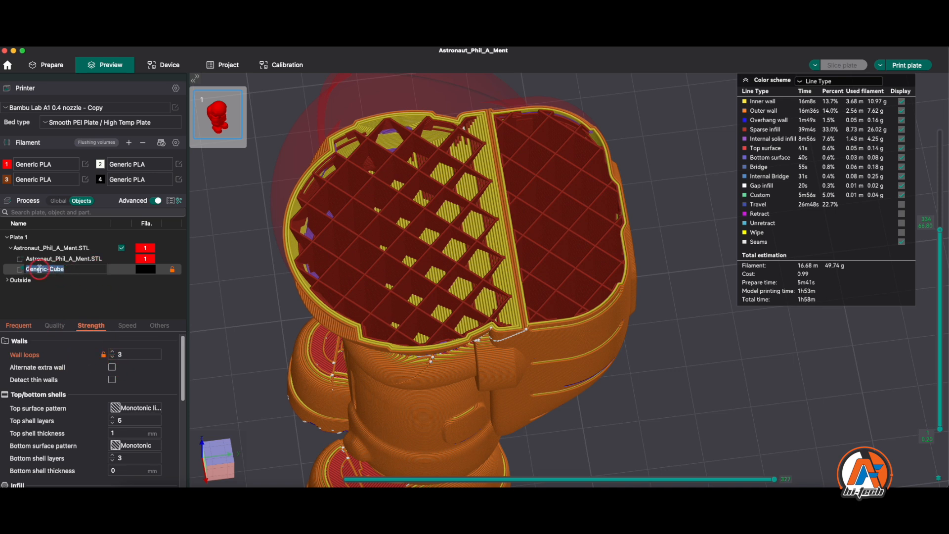
pyautogui.press('Return')
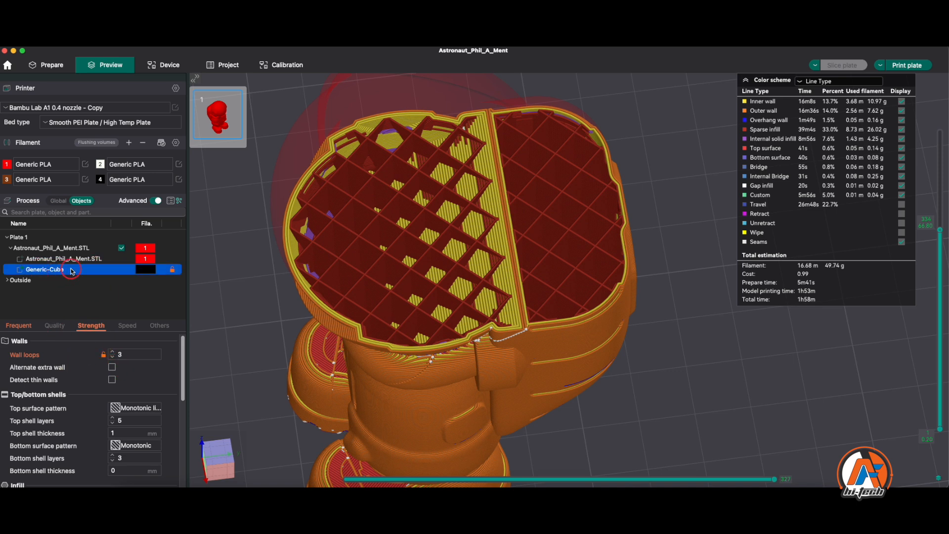
pyautogui.scroll(-3, 90, 399)
pyautogui.scroll(-1, 90, 399)
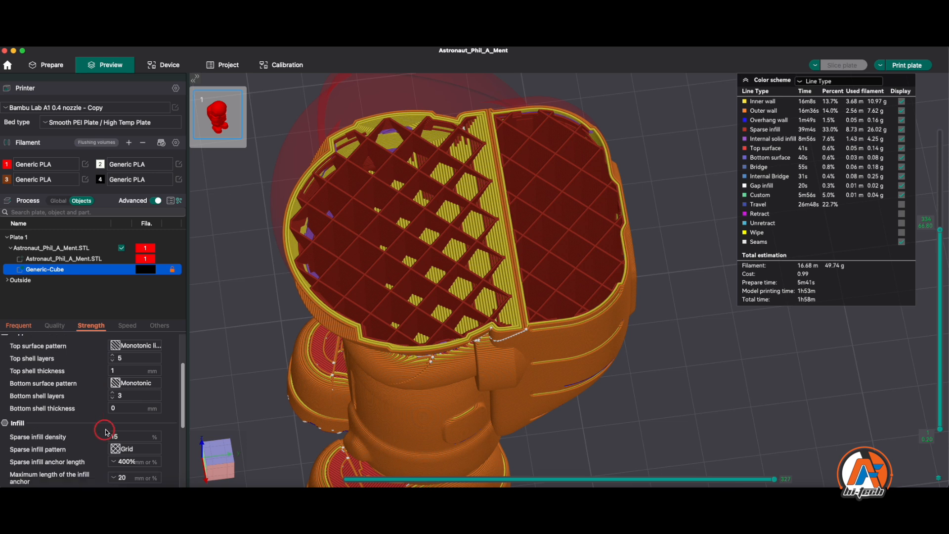
pyautogui.doubleClick(114, 437)
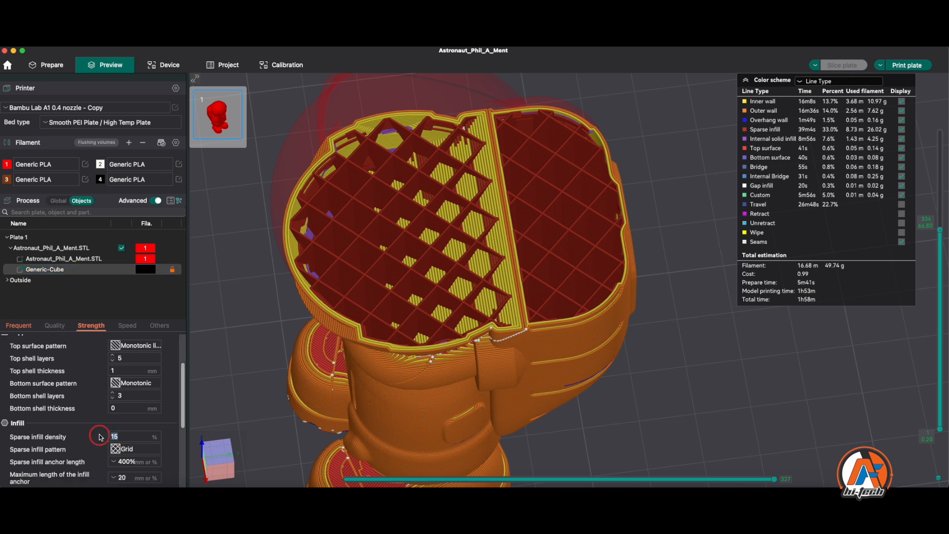
pyautogui.click(124, 449)
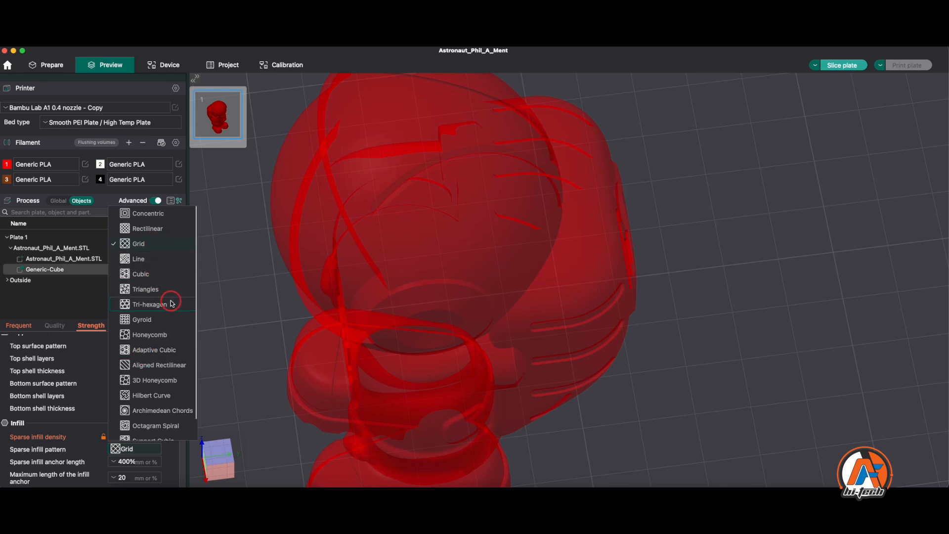
pyautogui.click(145, 320)
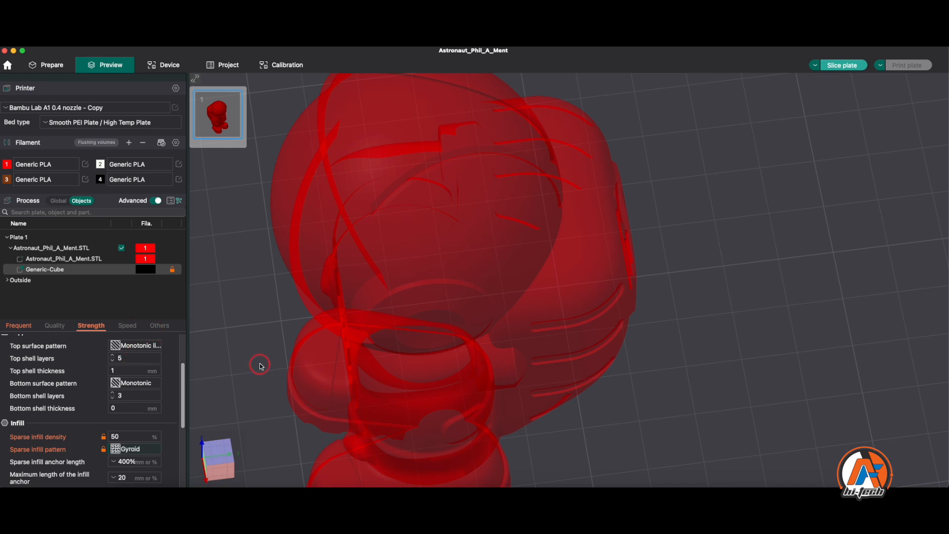
# Slice the plate again and compare the infill on both sides of the modifier's boundary at layer 334.
pyautogui.click(843, 65)
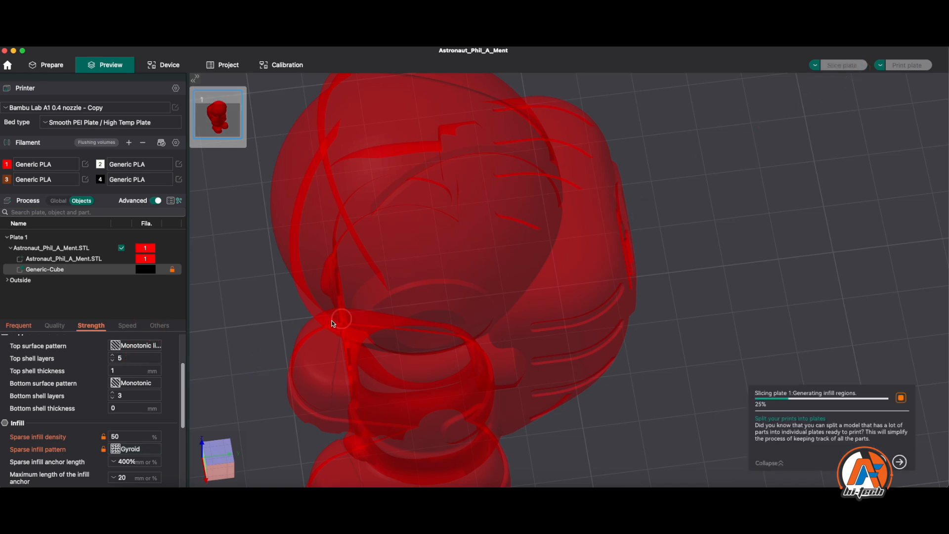
pyautogui.scroll(-2, 263, 340)
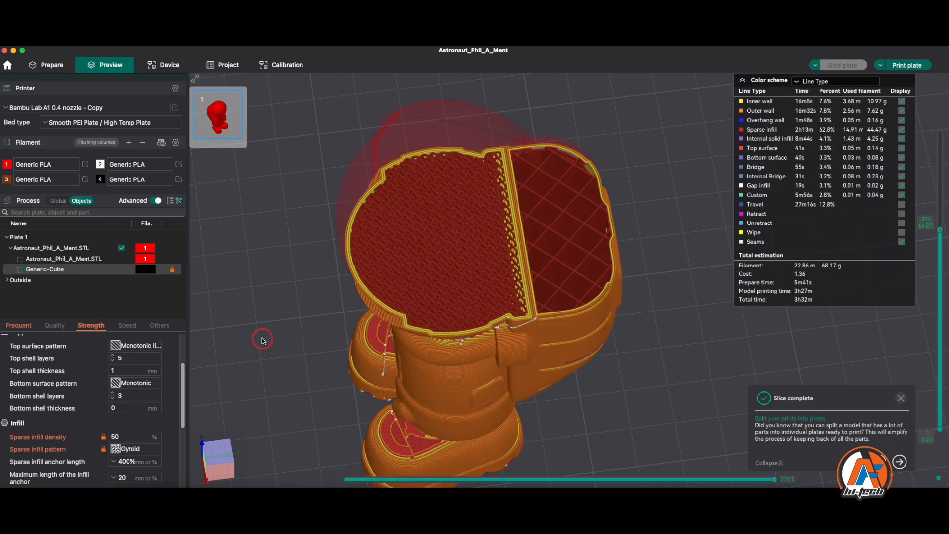
pyautogui.scroll(3, 263, 340)
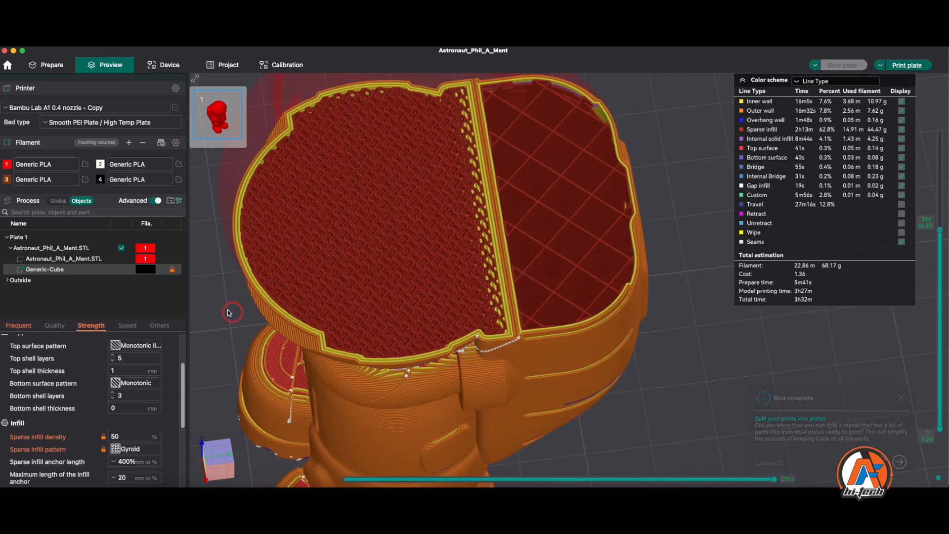
pyautogui.scroll(2, 242, 317)
# Lower the preview to layer 267 and step up to layer 288 to examine where the modifier's gyroid infill begins.
pyautogui.moveTo(934, 229); pyautogui.dragTo(939, 268)
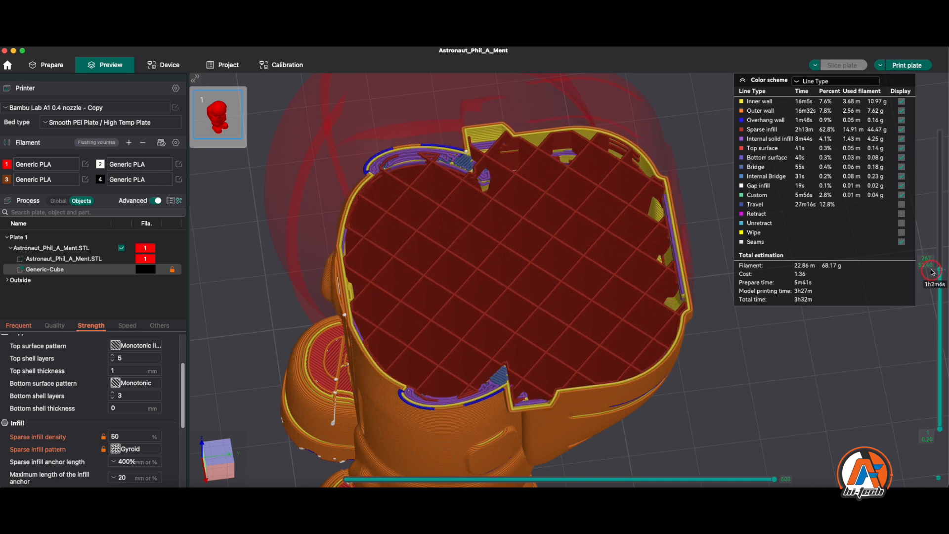
pyautogui.press('Up')
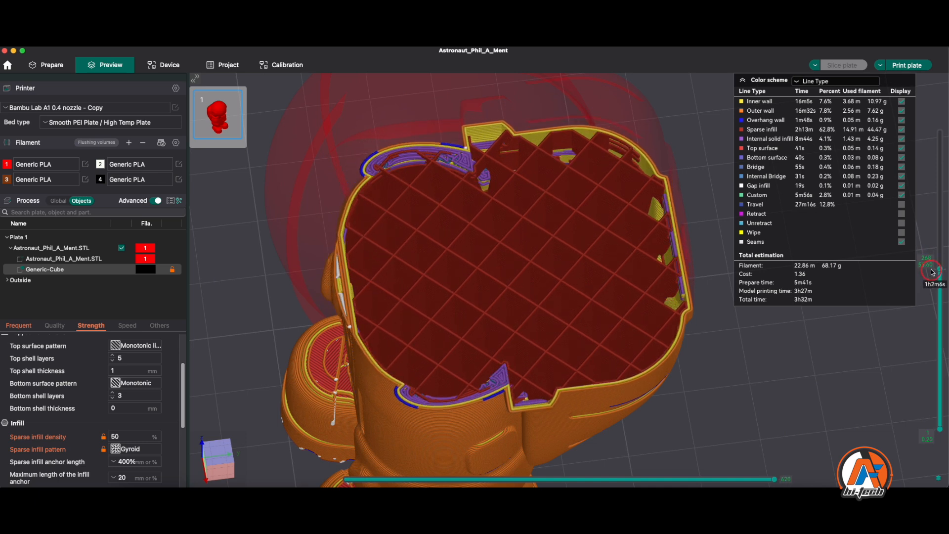
pyautogui.press('Up')
pyautogui.press('Up')
pyautogui.press('Up')
pyautogui.press('Up')
pyautogui.press('Up')
pyautogui.press('Up')
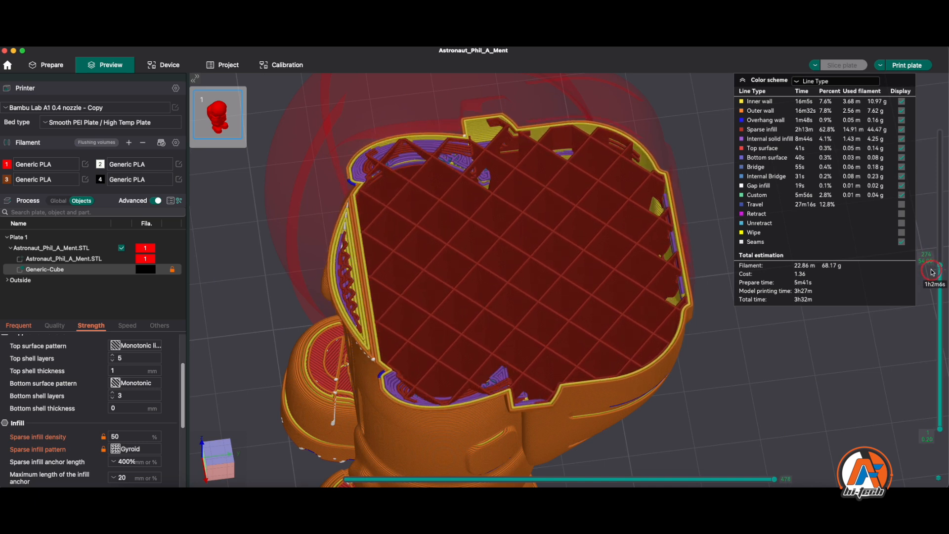
pyautogui.press('Up')
pyautogui.press('Up')
pyautogui.press('Up')
pyautogui.press('Up')
pyautogui.press('Up')
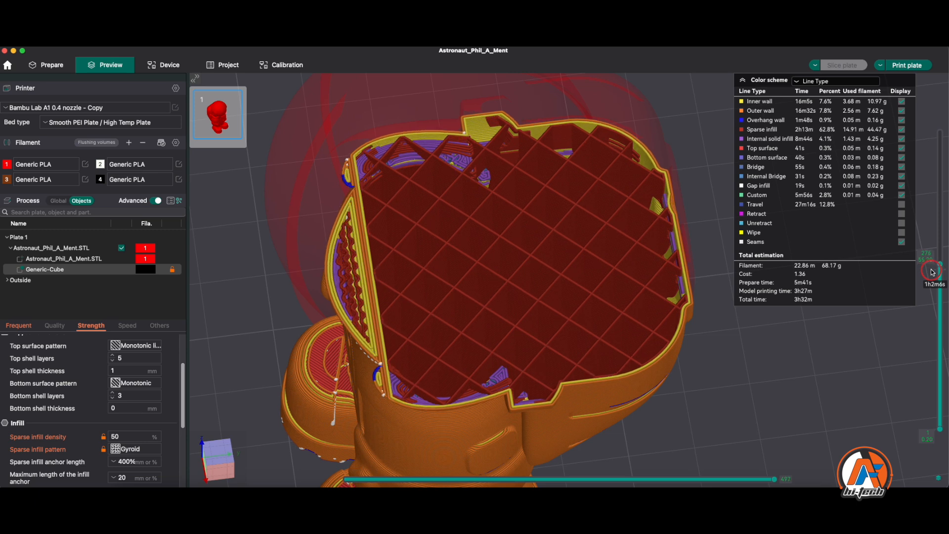
pyautogui.press('Up')
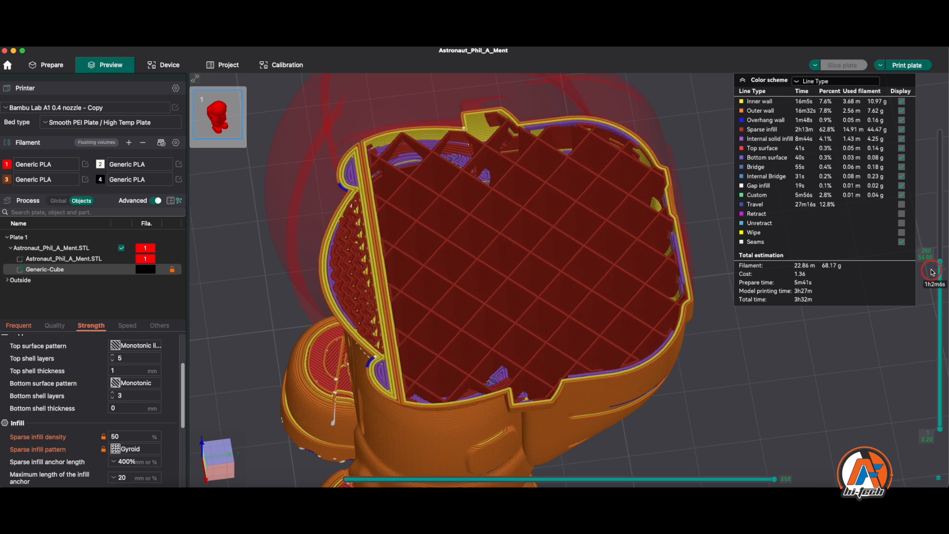
pyautogui.press('Up')
pyautogui.press('Up')
pyautogui.press('Up')
pyautogui.press('Up')
pyautogui.press('Up')
pyautogui.press('Up')
pyautogui.press('Up')
pyautogui.press('Up')
pyautogui.press('Up')
pyautogui.press('Up')
pyautogui.press('Up')
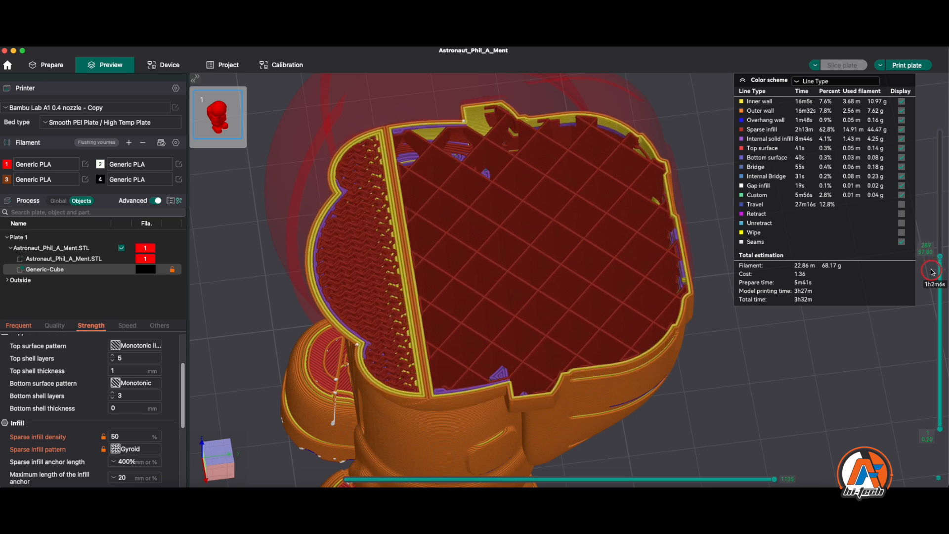
# Step from layer 288 up to 315, comparing the modifier's dense gyroid infill with the grid infill outside it.
pyautogui.press('Up')
pyautogui.press('Up')
pyautogui.press('Up')
pyautogui.press('Up')
pyautogui.press('Up')
pyautogui.press('Up')
pyautogui.press('Up')
pyautogui.press('Up')
pyautogui.press('Up')
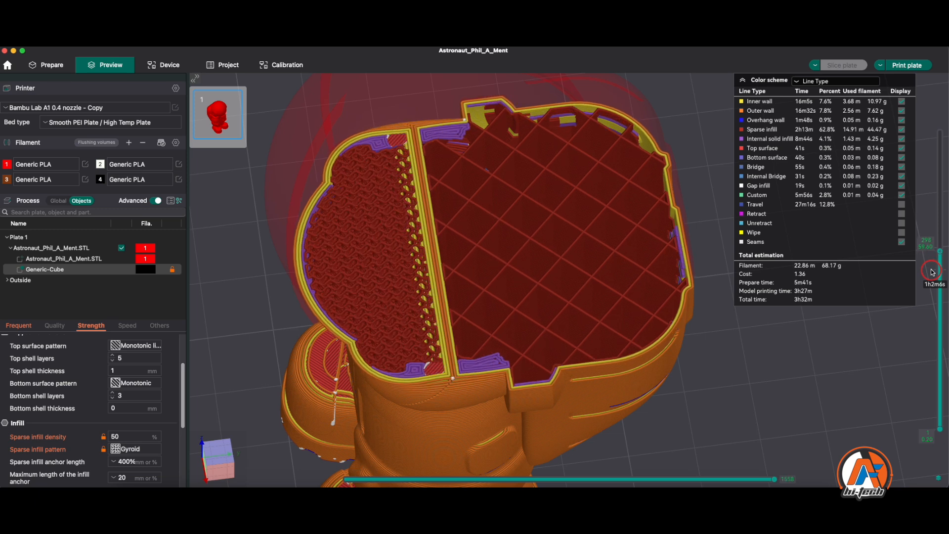
pyautogui.press('Up')
pyautogui.press('Up')
pyautogui.press('Up')
pyautogui.press('Up')
pyautogui.press('Up')
pyautogui.press('Up')
pyautogui.press('Up')
pyautogui.press('Up')
pyautogui.press('Up')
pyautogui.press('Up')
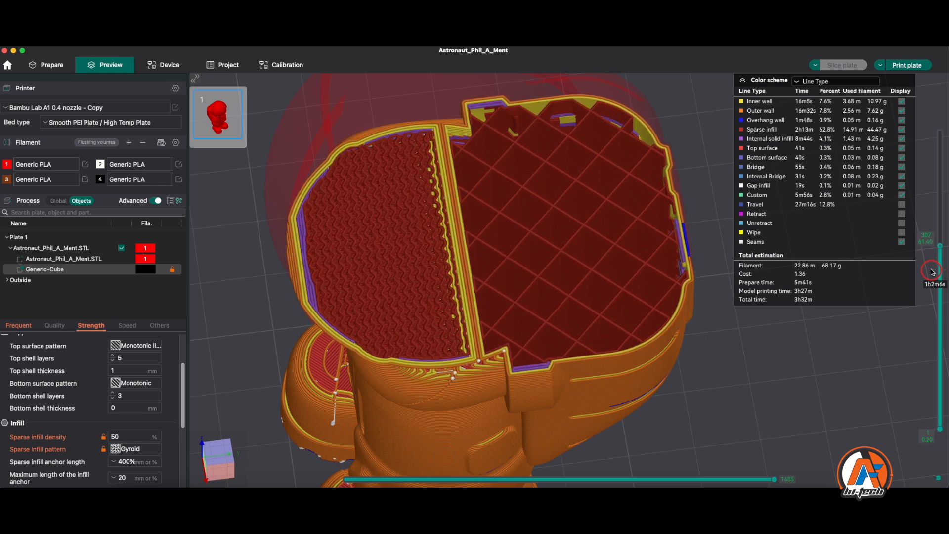
pyautogui.press('Up')
pyautogui.press('Up')
pyautogui.press('Up')
pyautogui.press('Up')
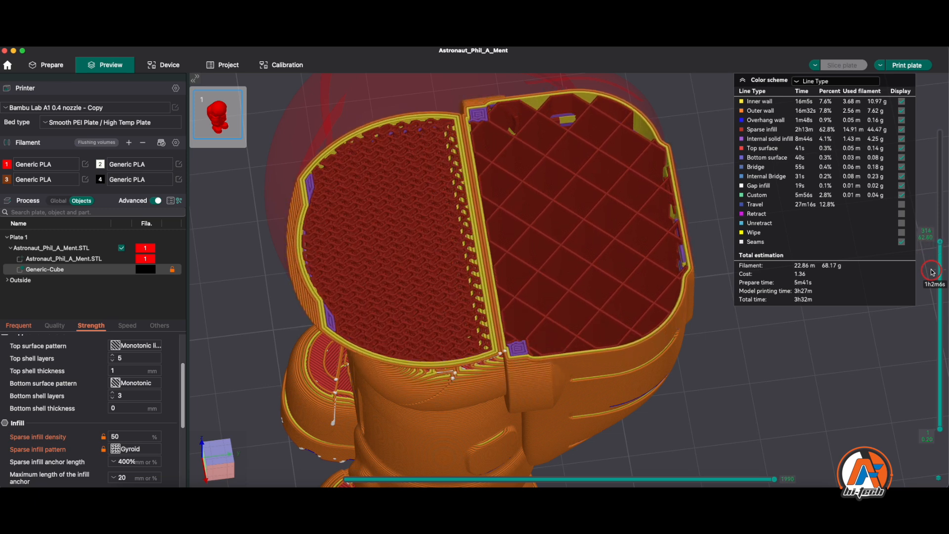
pyautogui.press('Up')
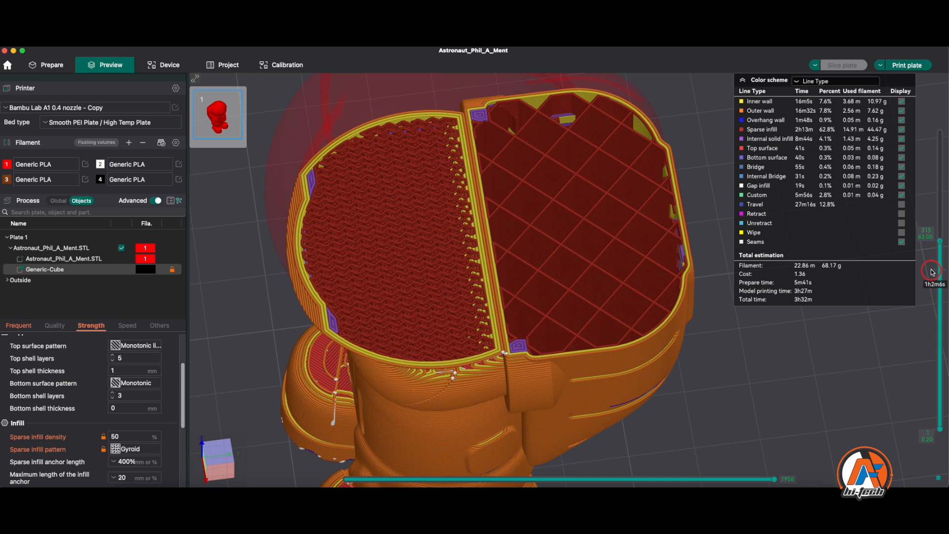
# Move from layer 315 up to 428 to follow the gyroid infill across the astronaut's back and into the head.
pyautogui.scroll(8, 932, 272)
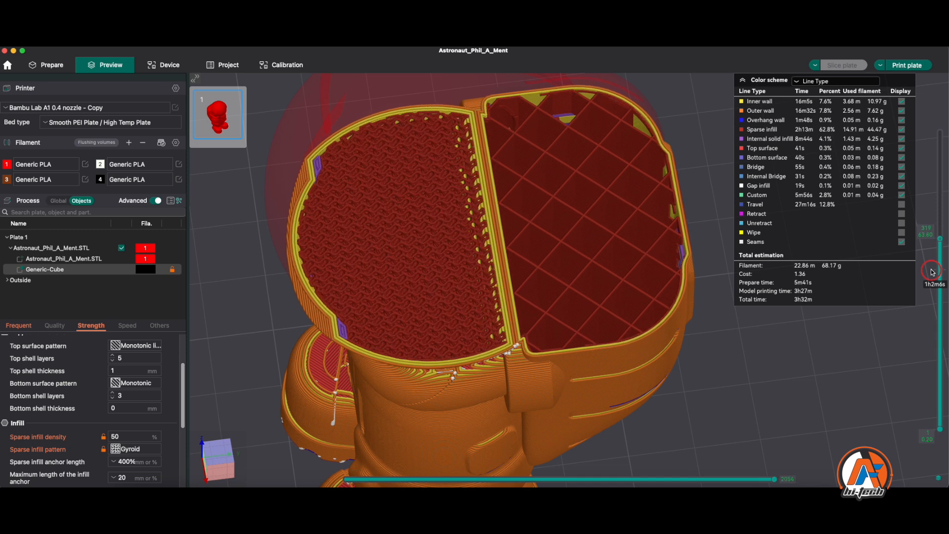
pyautogui.scroll(8, 932, 272)
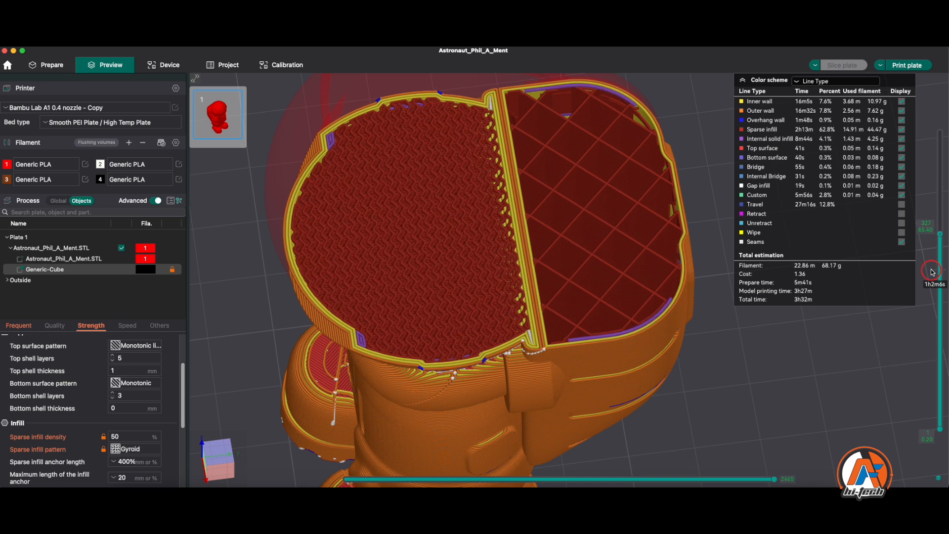
pyautogui.scroll(13, 932, 272)
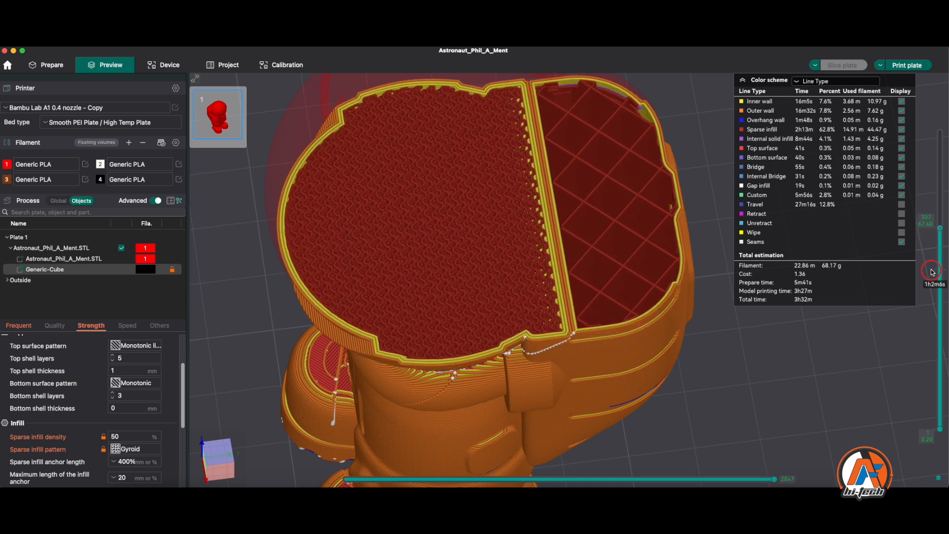
pyautogui.scroll(13, 932, 272)
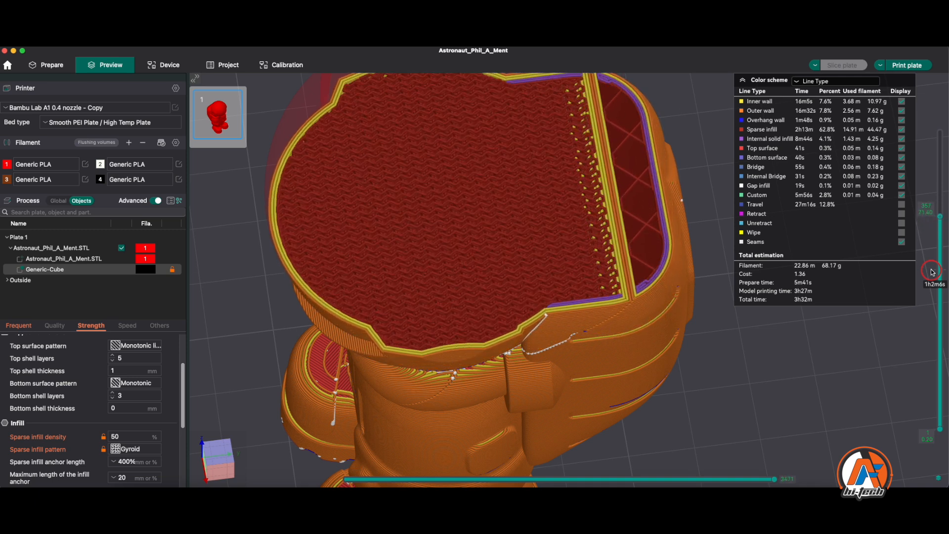
pyautogui.scroll(4, 931, 272)
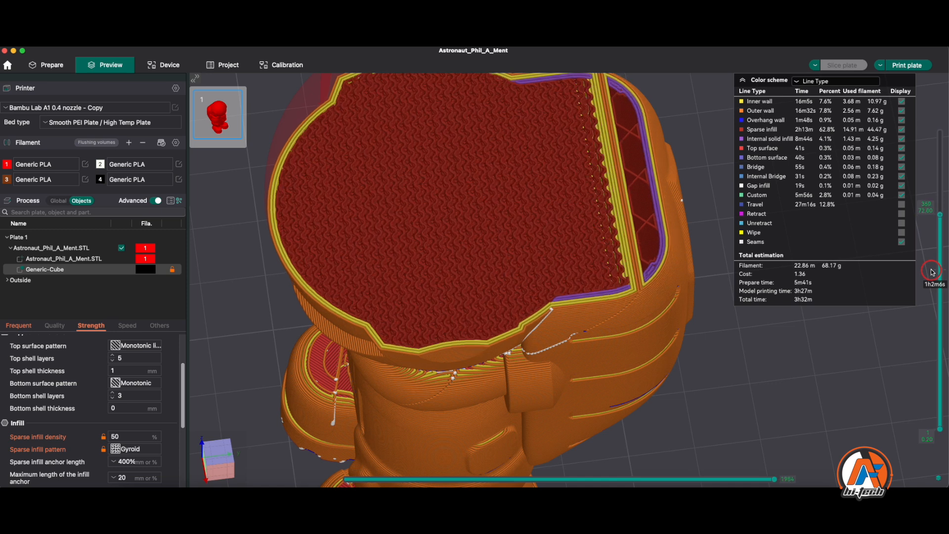
pyautogui.scroll(6, 931, 272)
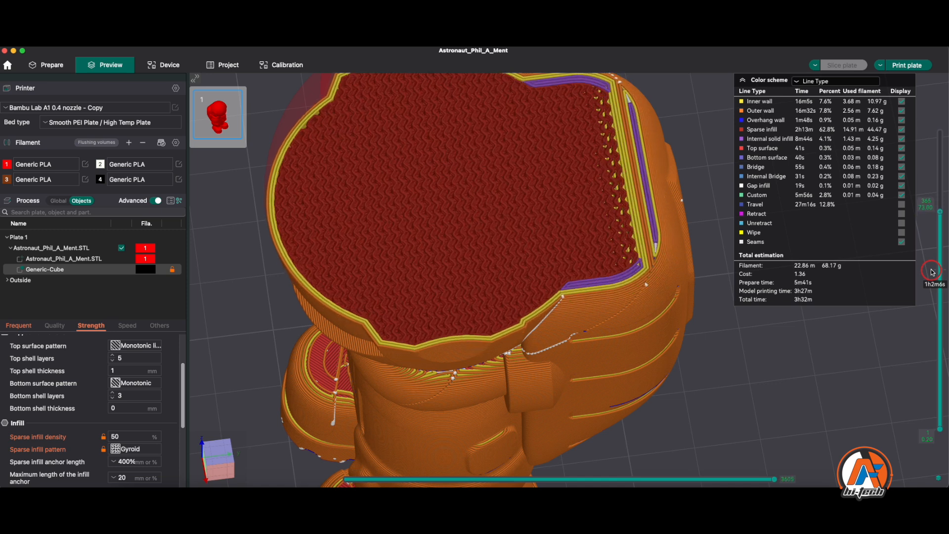
pyautogui.scroll(2, 931, 272)
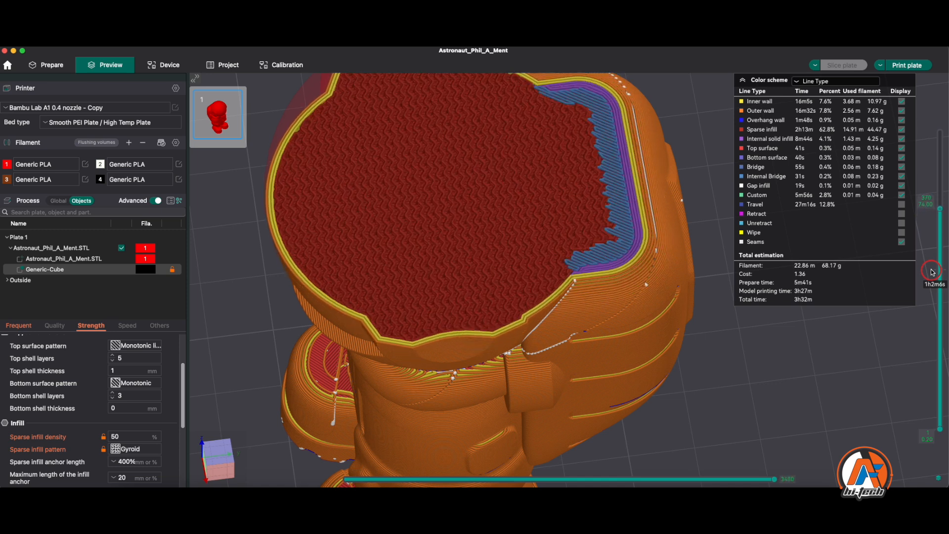
pyautogui.scroll(2, 931, 272)
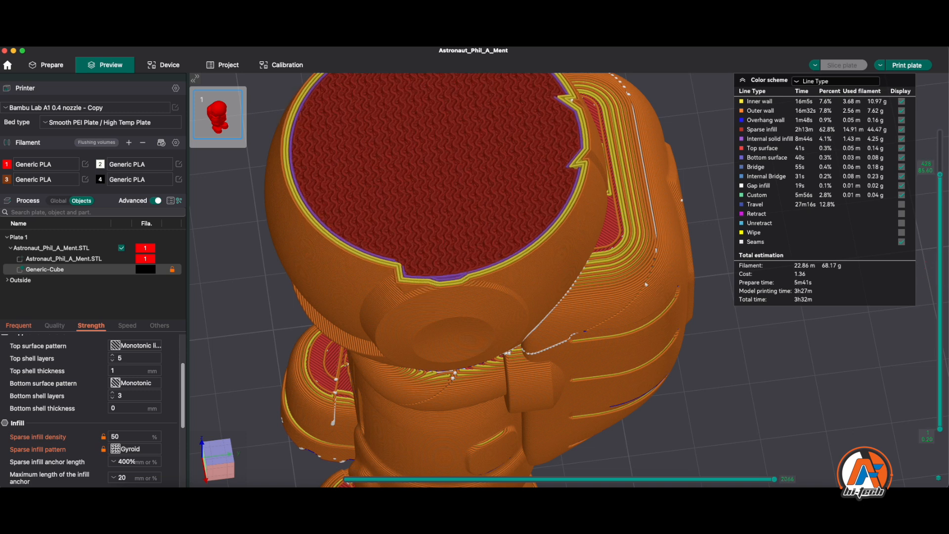
# Lower the preview to layer 217 and view the grid infill below the modifier from farther away.
pyautogui.moveTo(929, 176); pyautogui.dragTo(940, 303)
pyautogui.moveTo(276, 308); pyautogui.dragTo(238, 335)
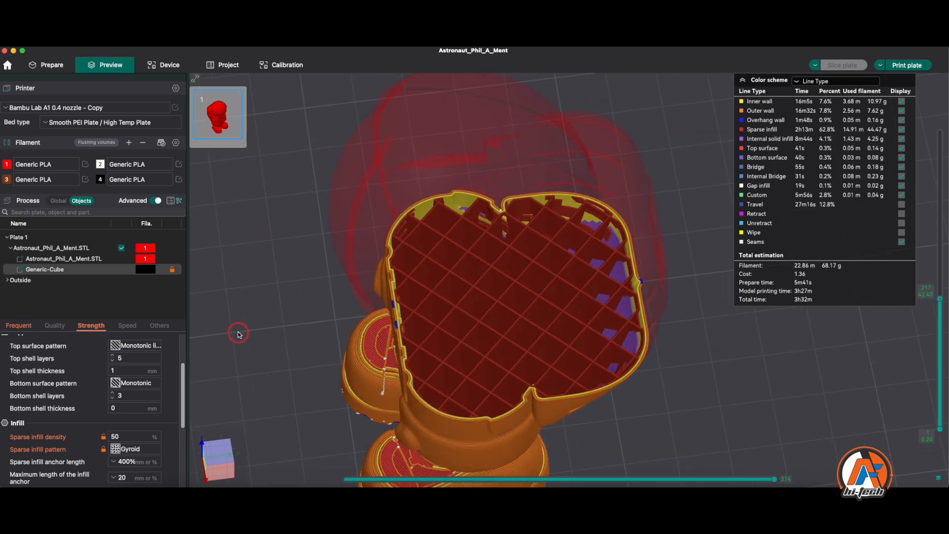